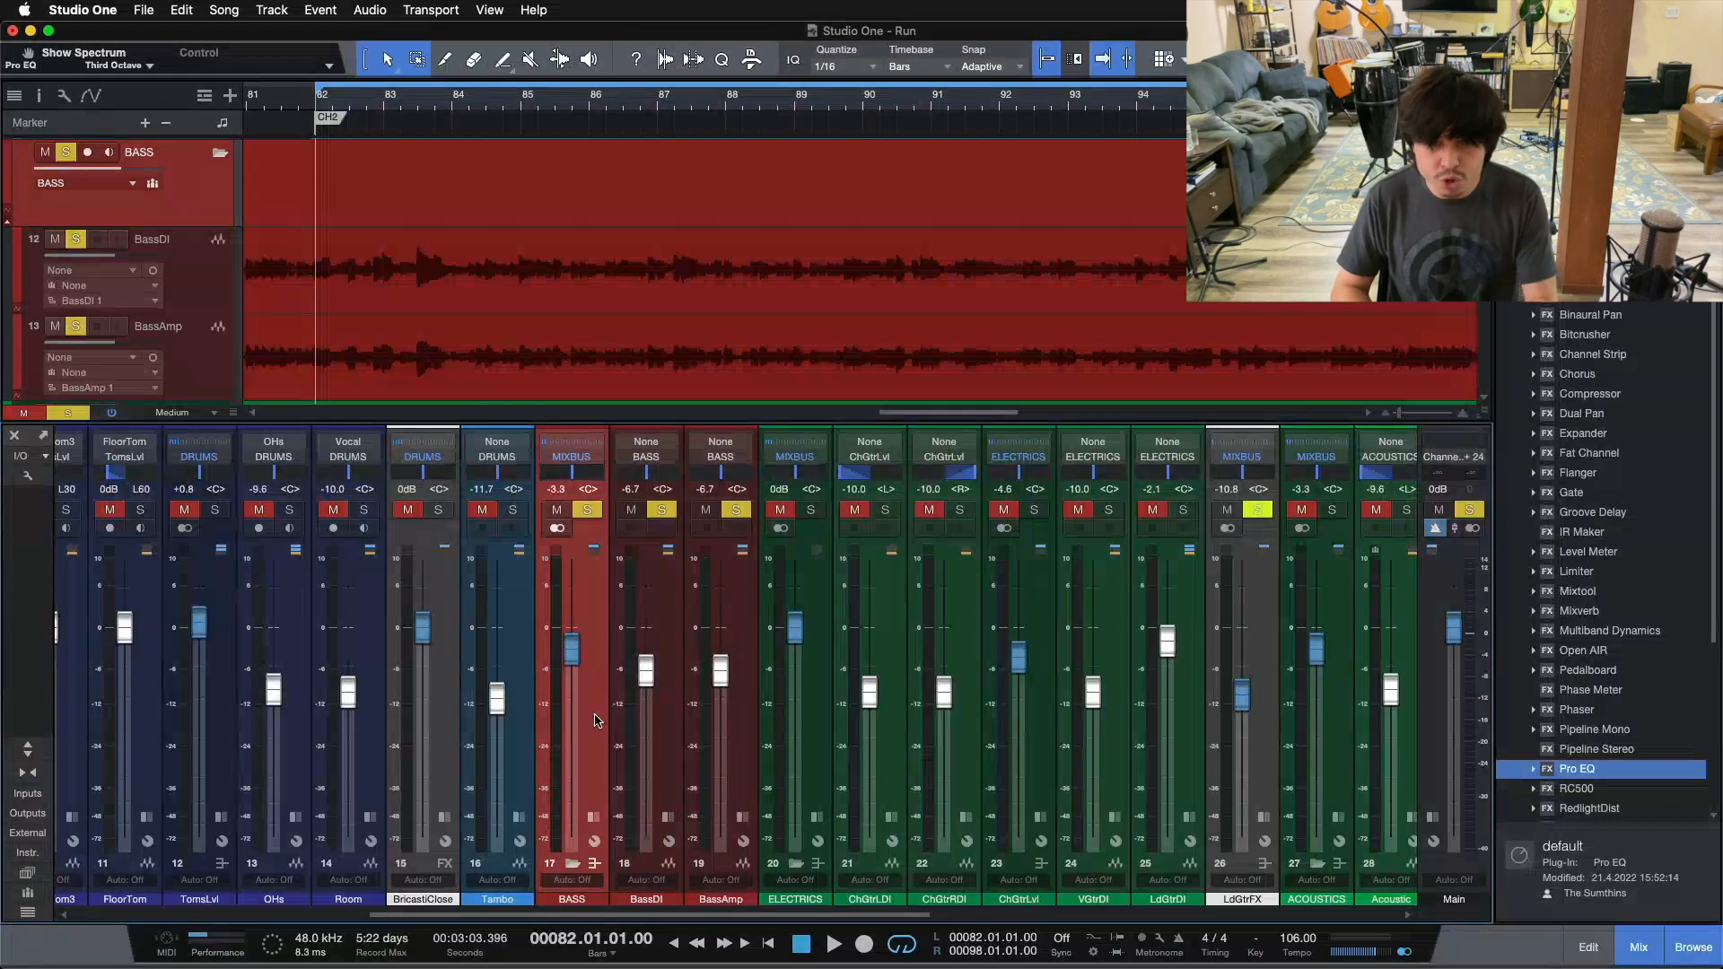
Step: Play the soloed bass from bar 82 and expand the BASS bus channel to show its inserts
{"action": "key", "text": "space"}
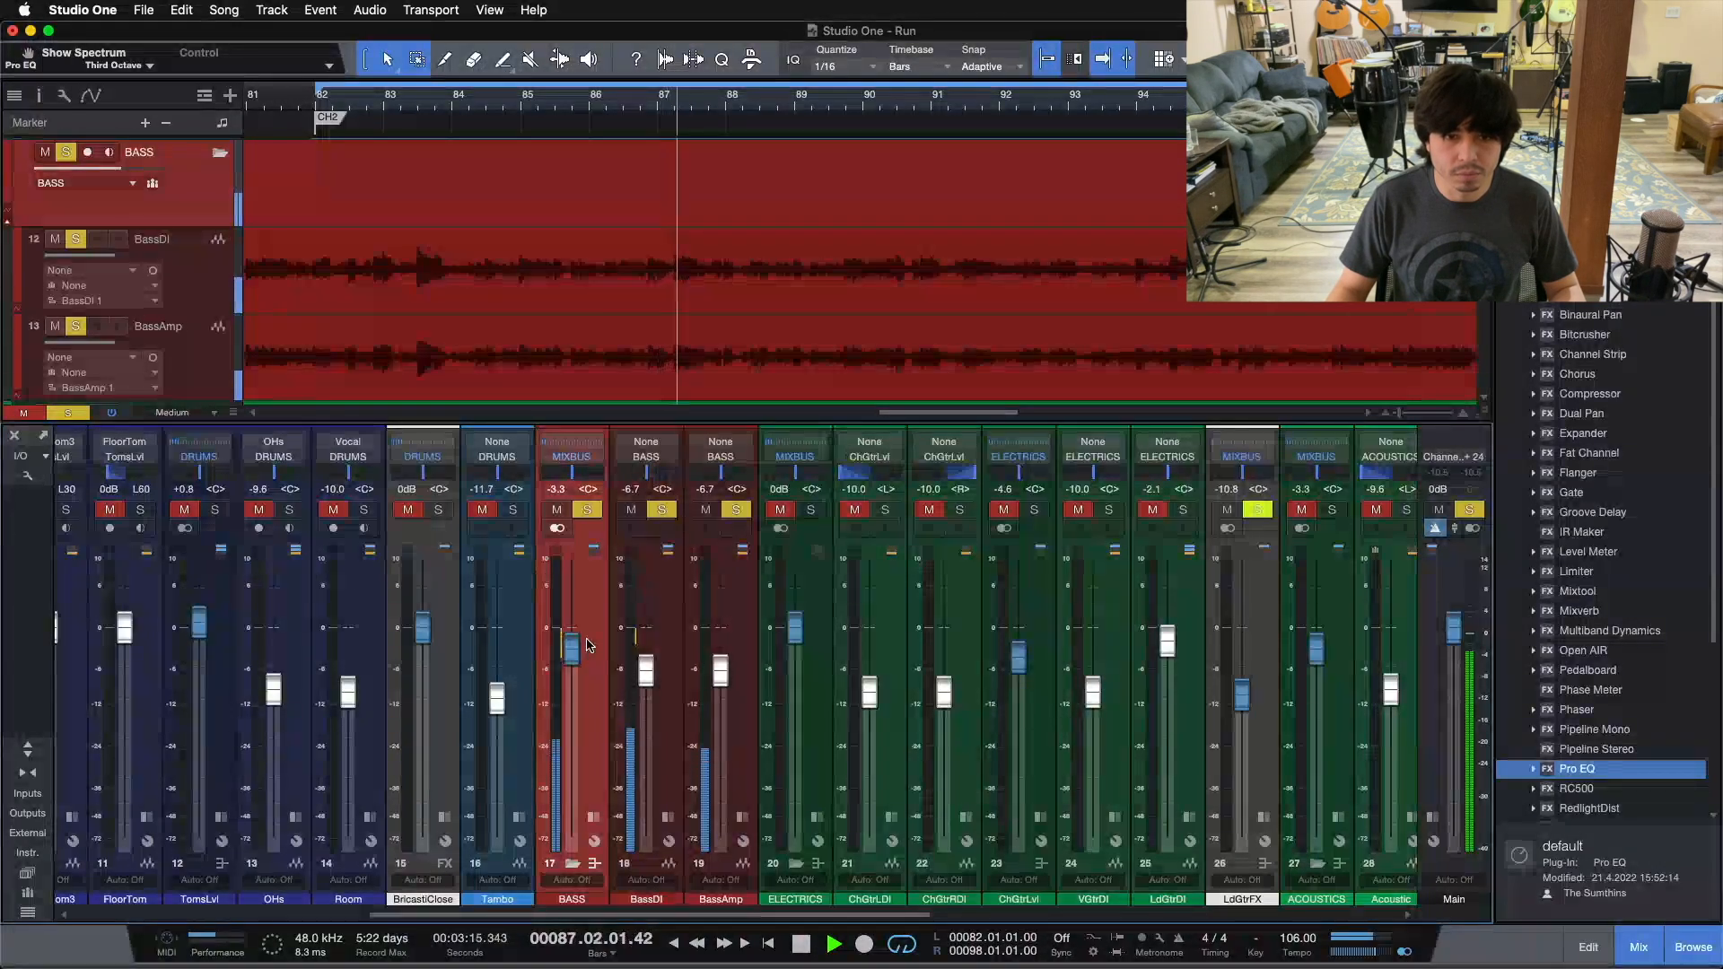
{"action": "left_click", "coordinate": [592, 817]}
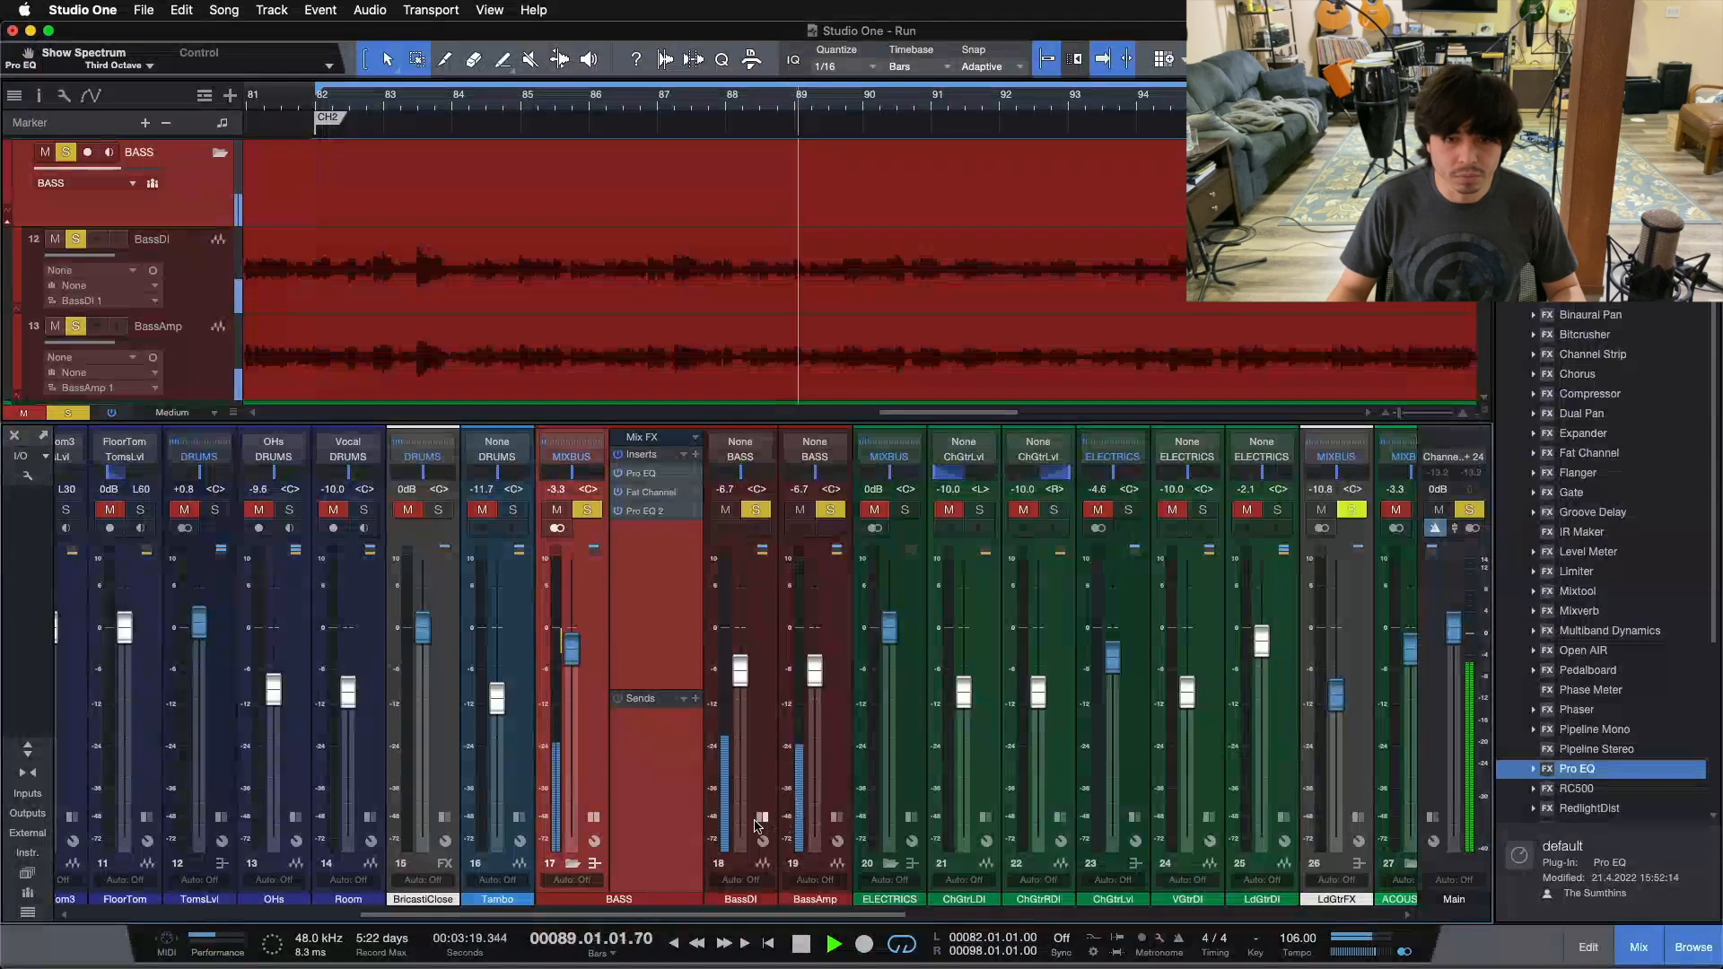
{"action": "left_click", "coordinate": [837, 818]}
{"action": "left_click", "coordinate": [838, 818]}
{"action": "left_click", "coordinate": [768, 817]}
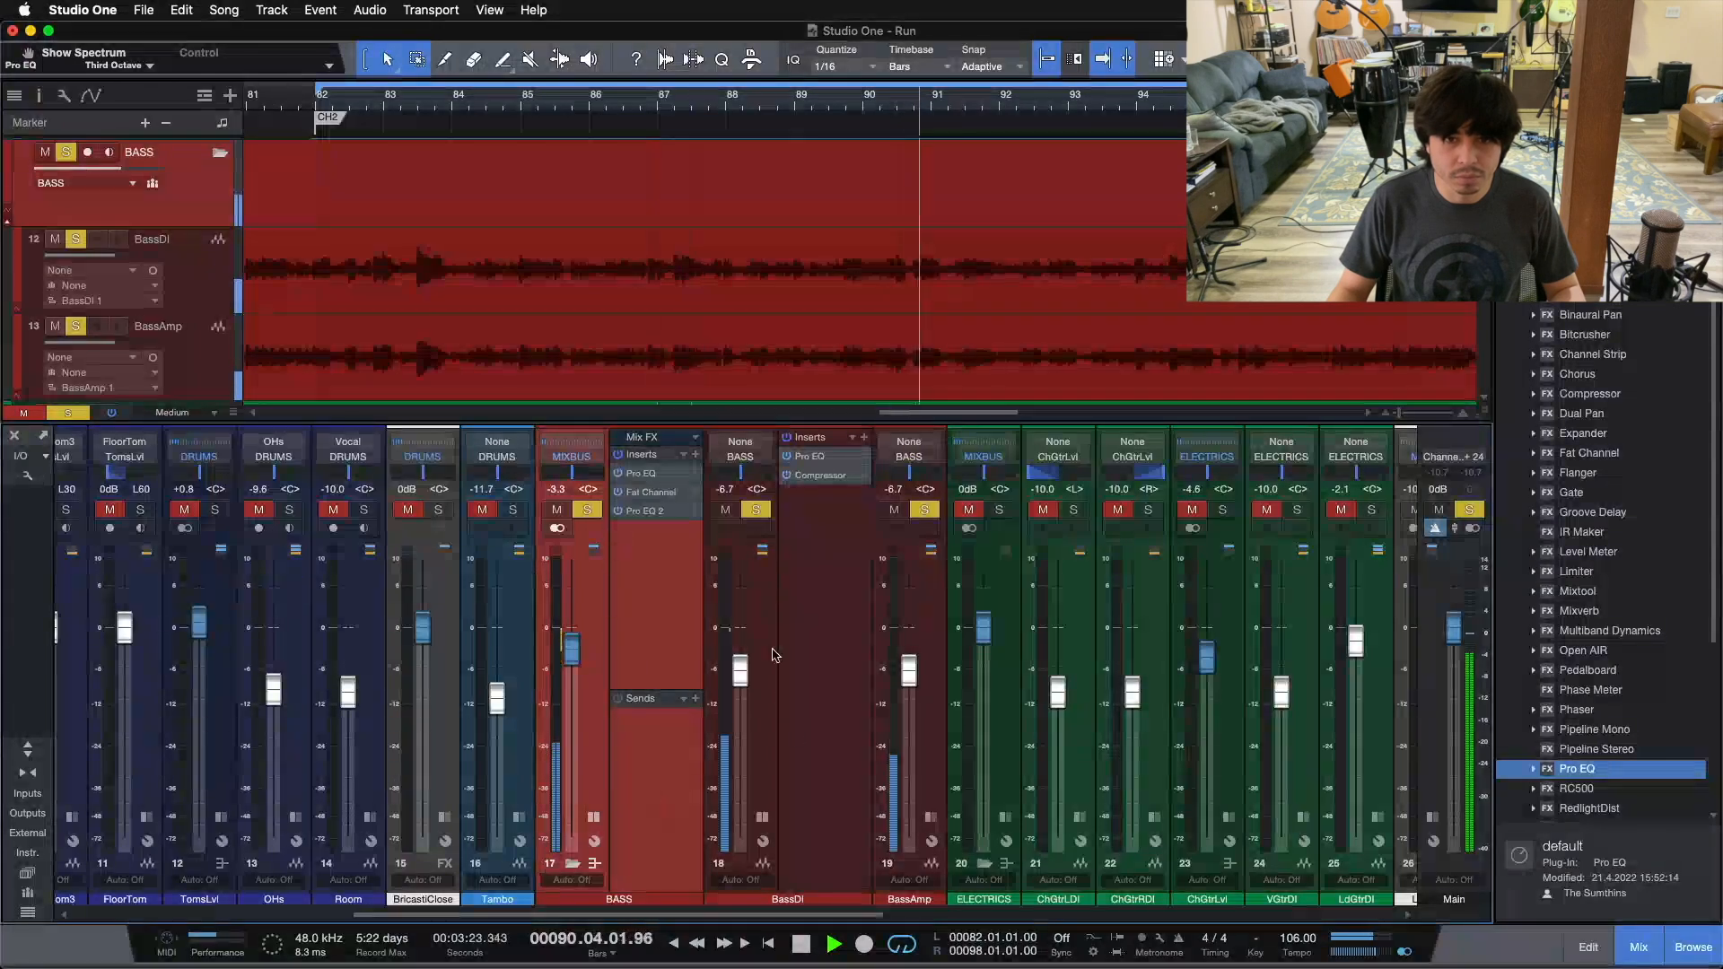
{"action": "left_click", "coordinate": [765, 813]}
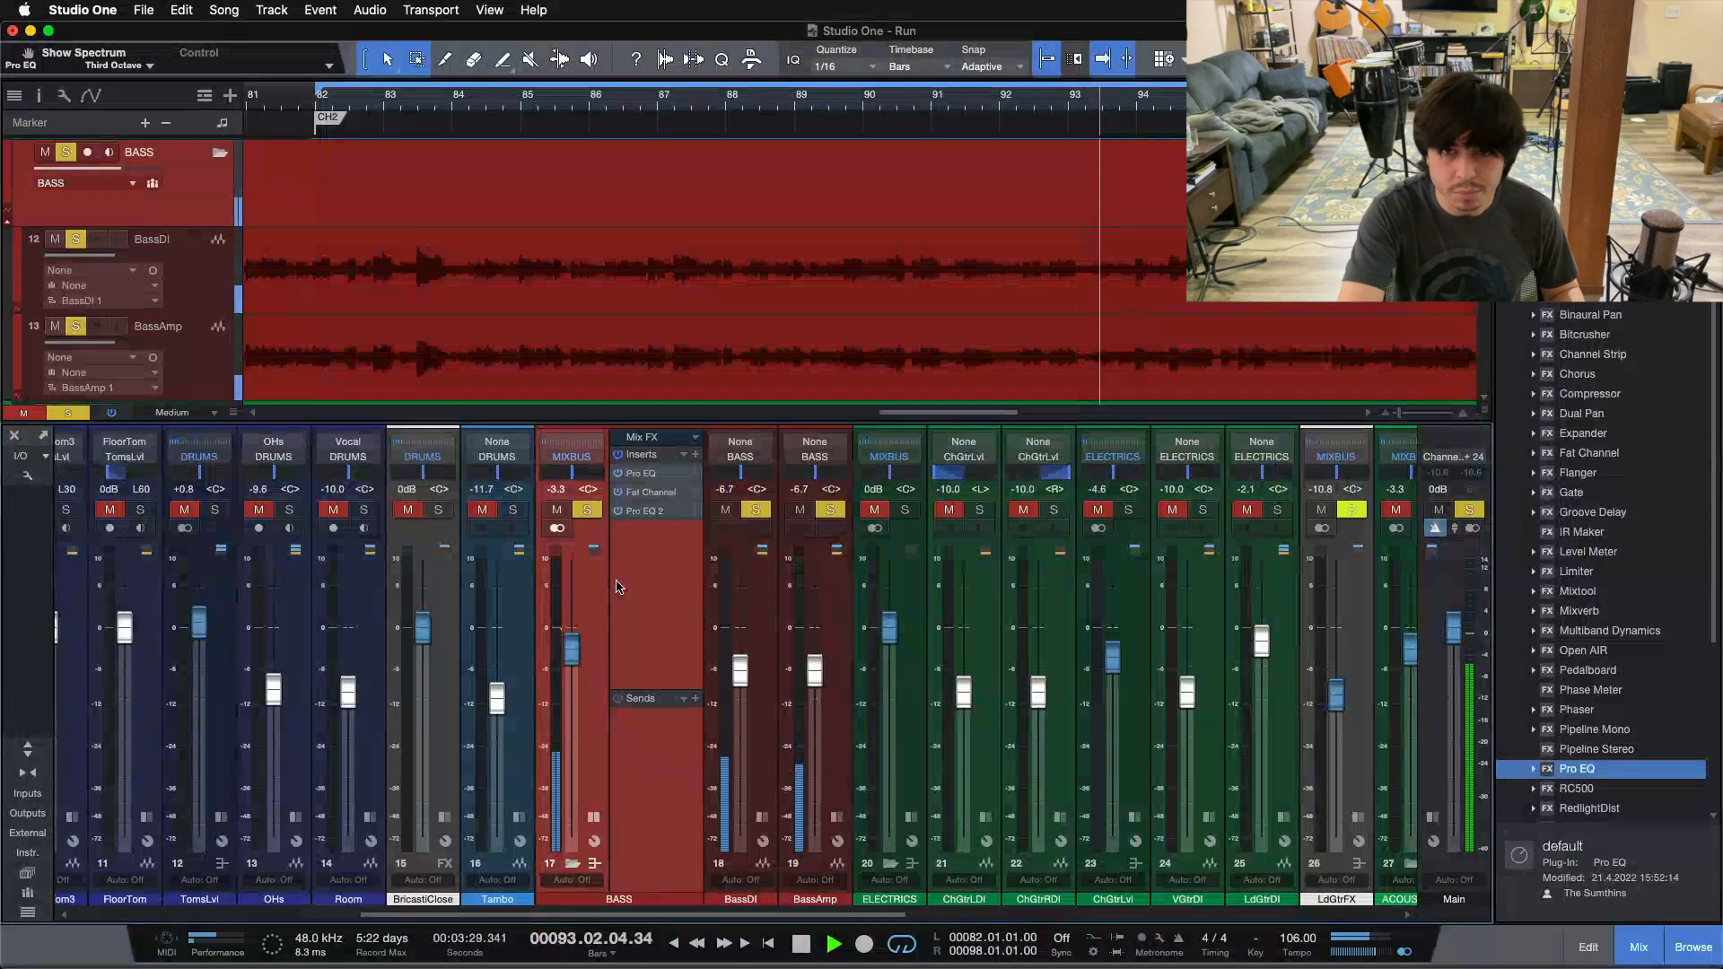
{"action": "key", "text": "space"}
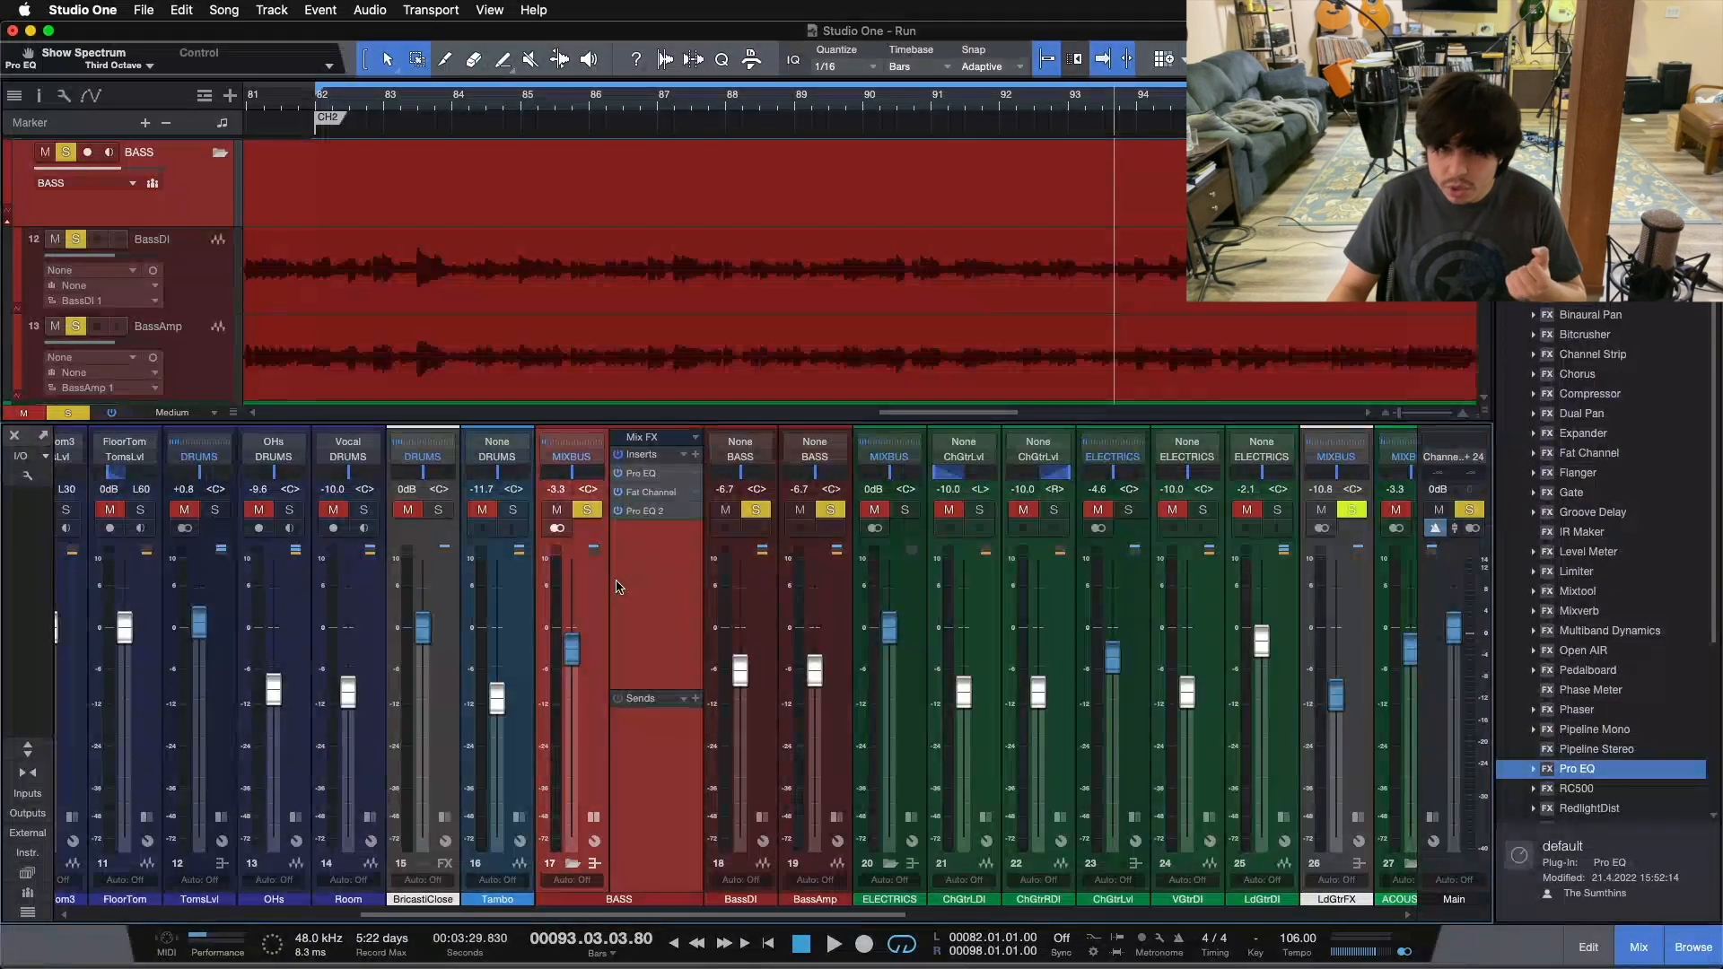
Step: Open the Pro EQ 2 insert on the BASS bus and reposition its window over the mixer
{"action": "left_click", "coordinate": [645, 511]}
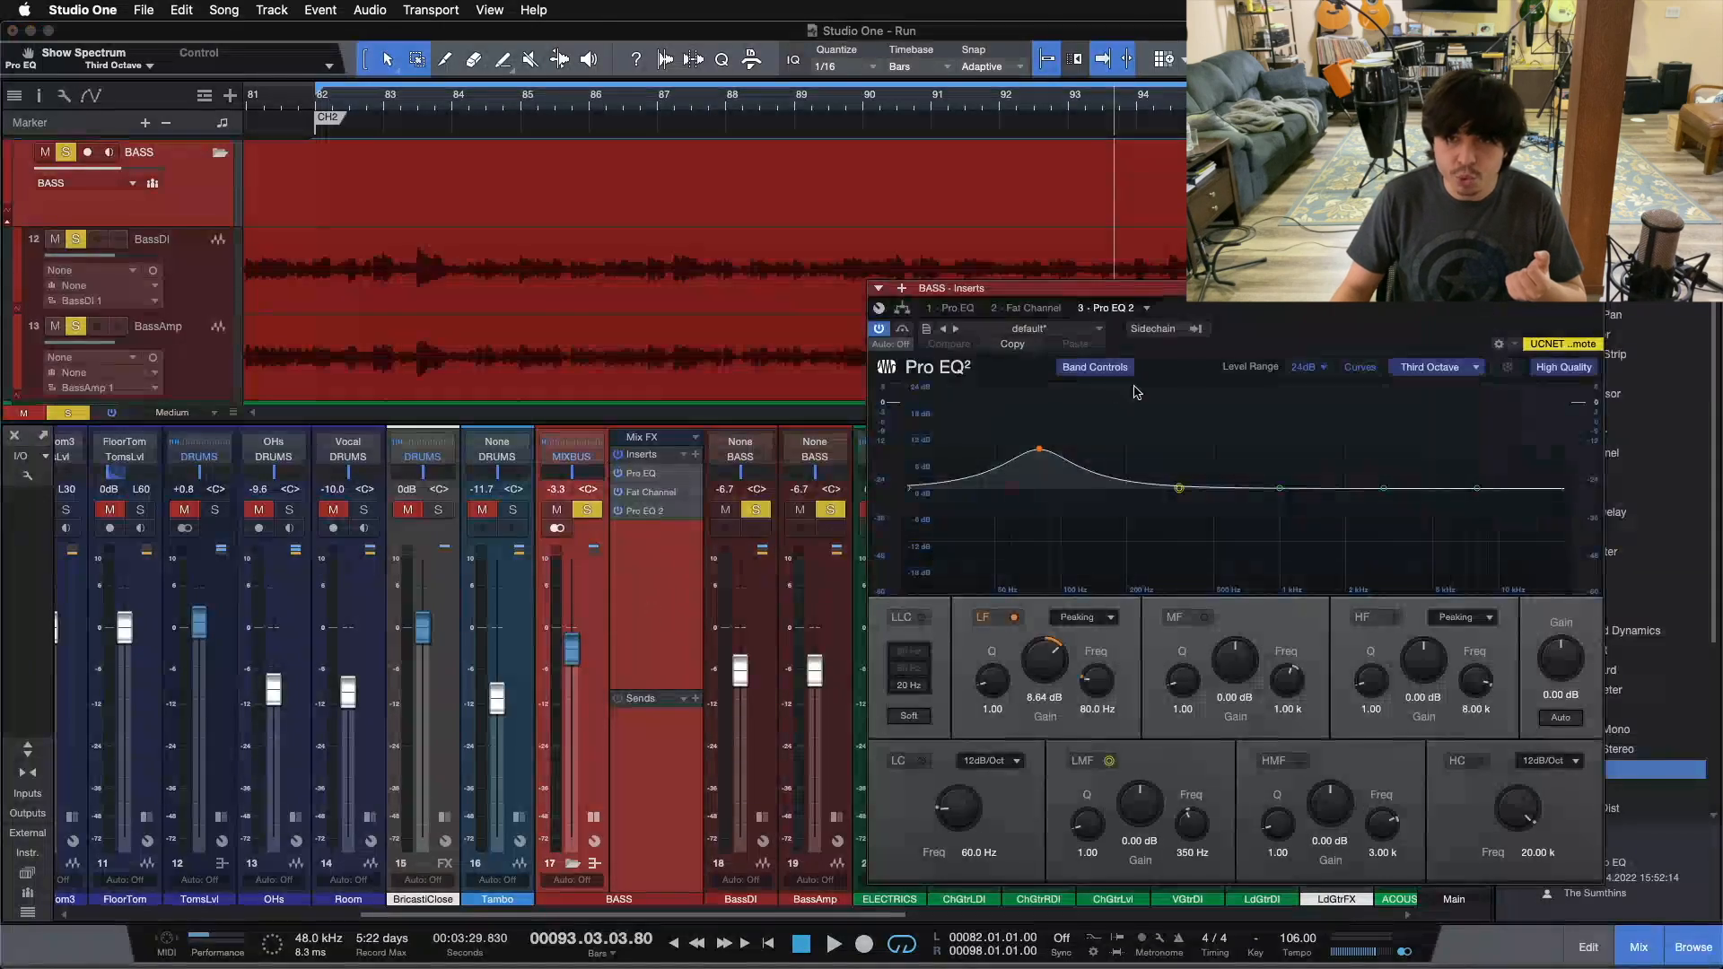
{"action": "left_click_drag", "start_coordinate": [1223, 325], "coordinate": [868, 265]}
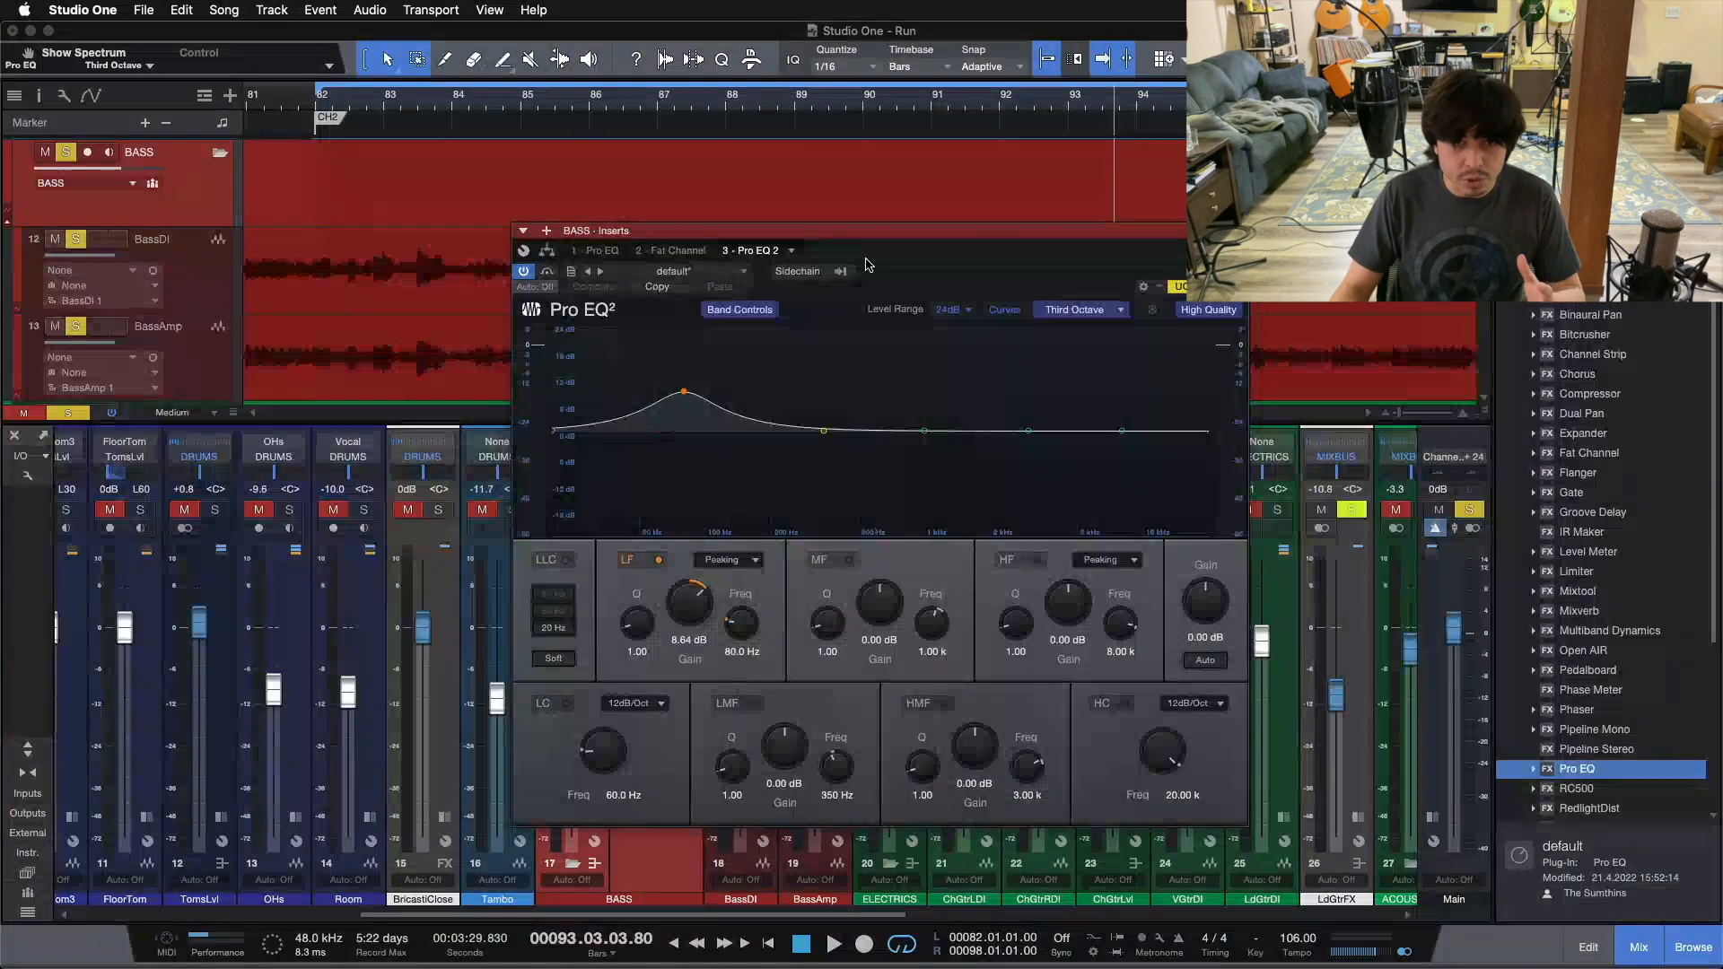
{"action": "left_click", "coordinate": [546, 260]}
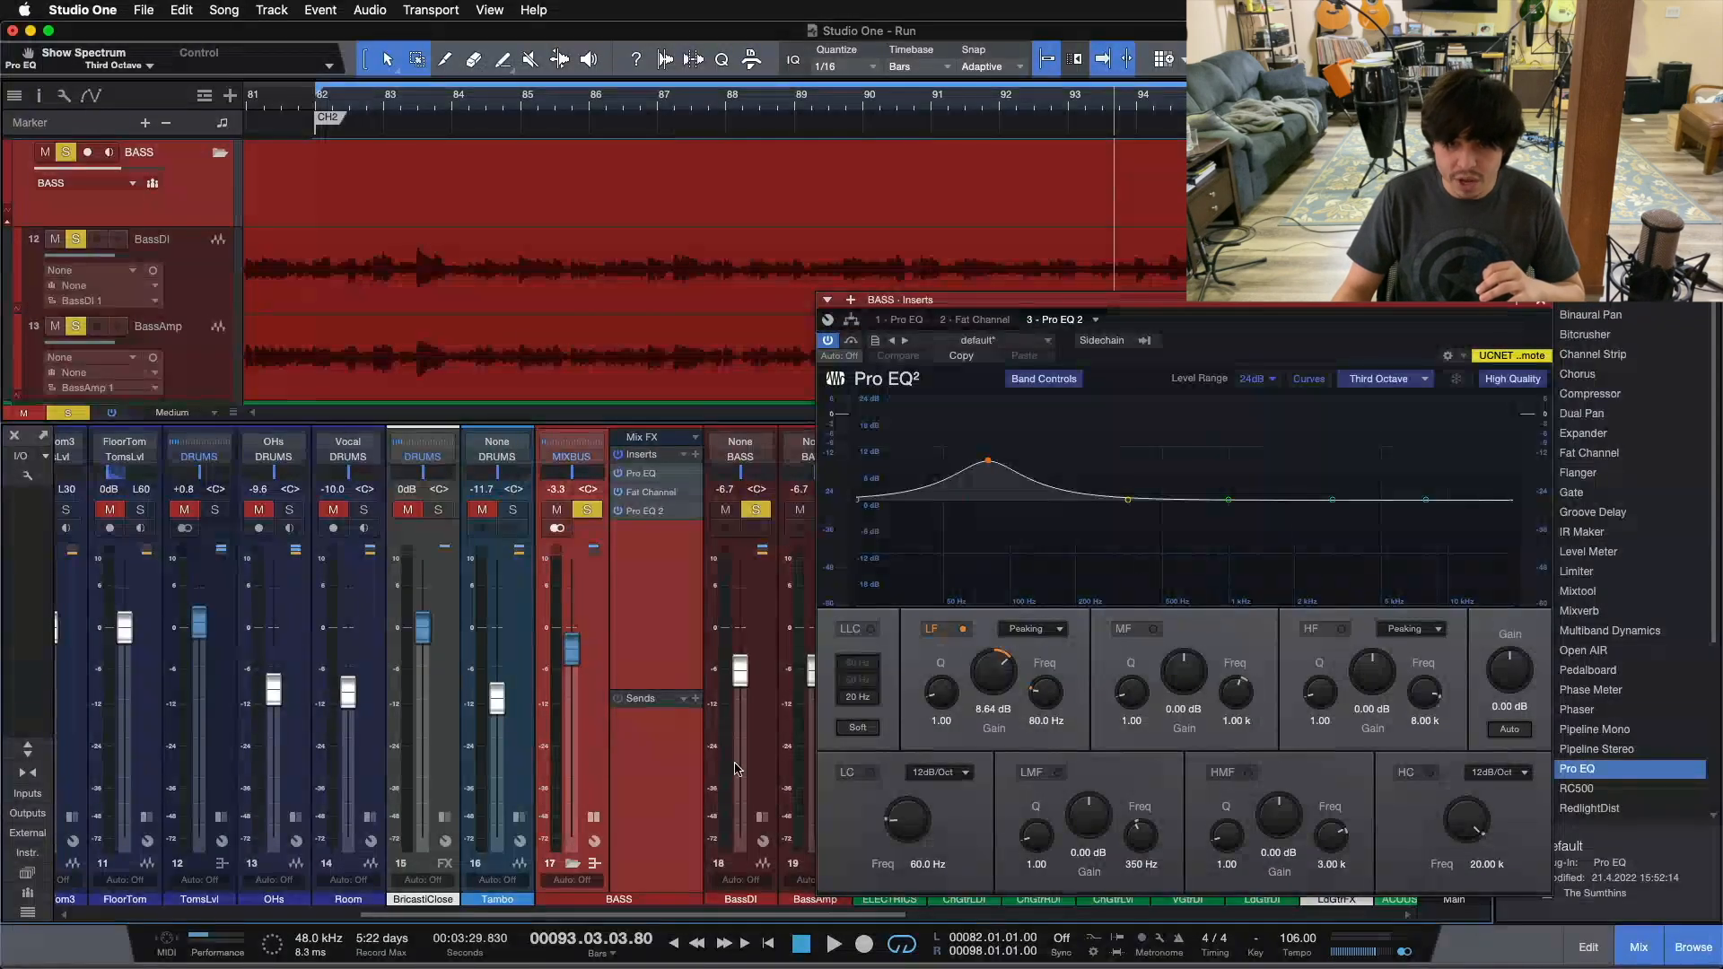
{"action": "left_click_drag", "start_coordinate": [1204, 348], "coordinate": [1379, 336]}
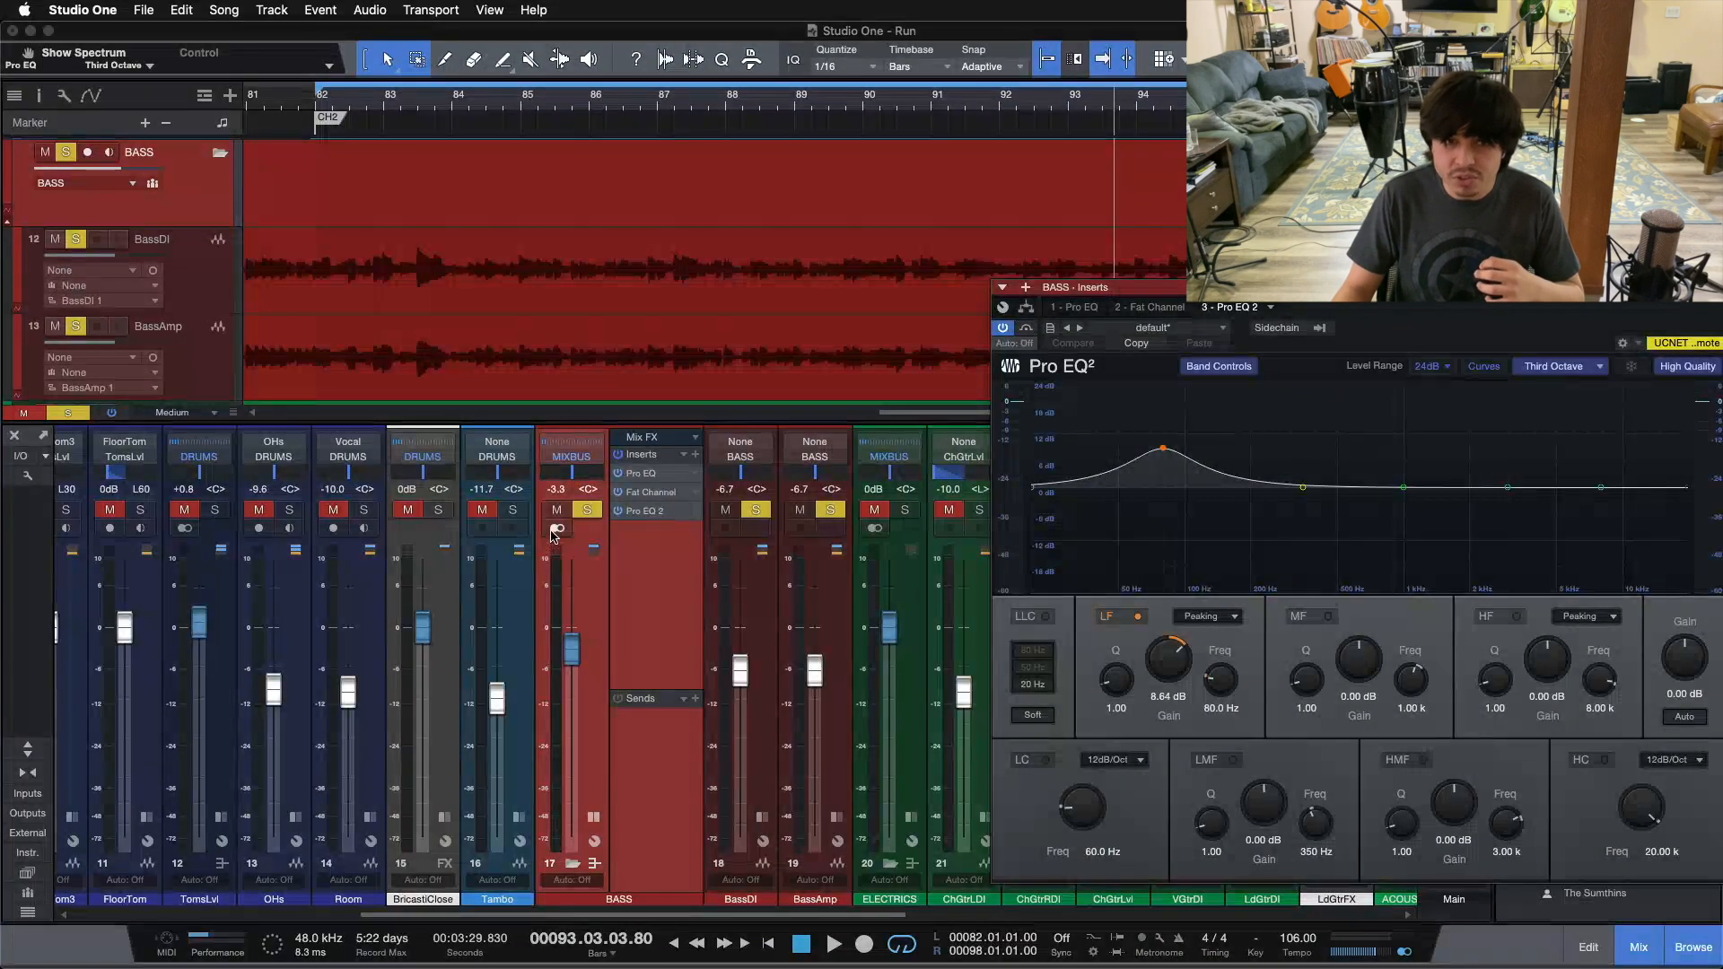
{"action": "left_click_drag", "start_coordinate": [1463, 331], "coordinate": [1190, 351]}
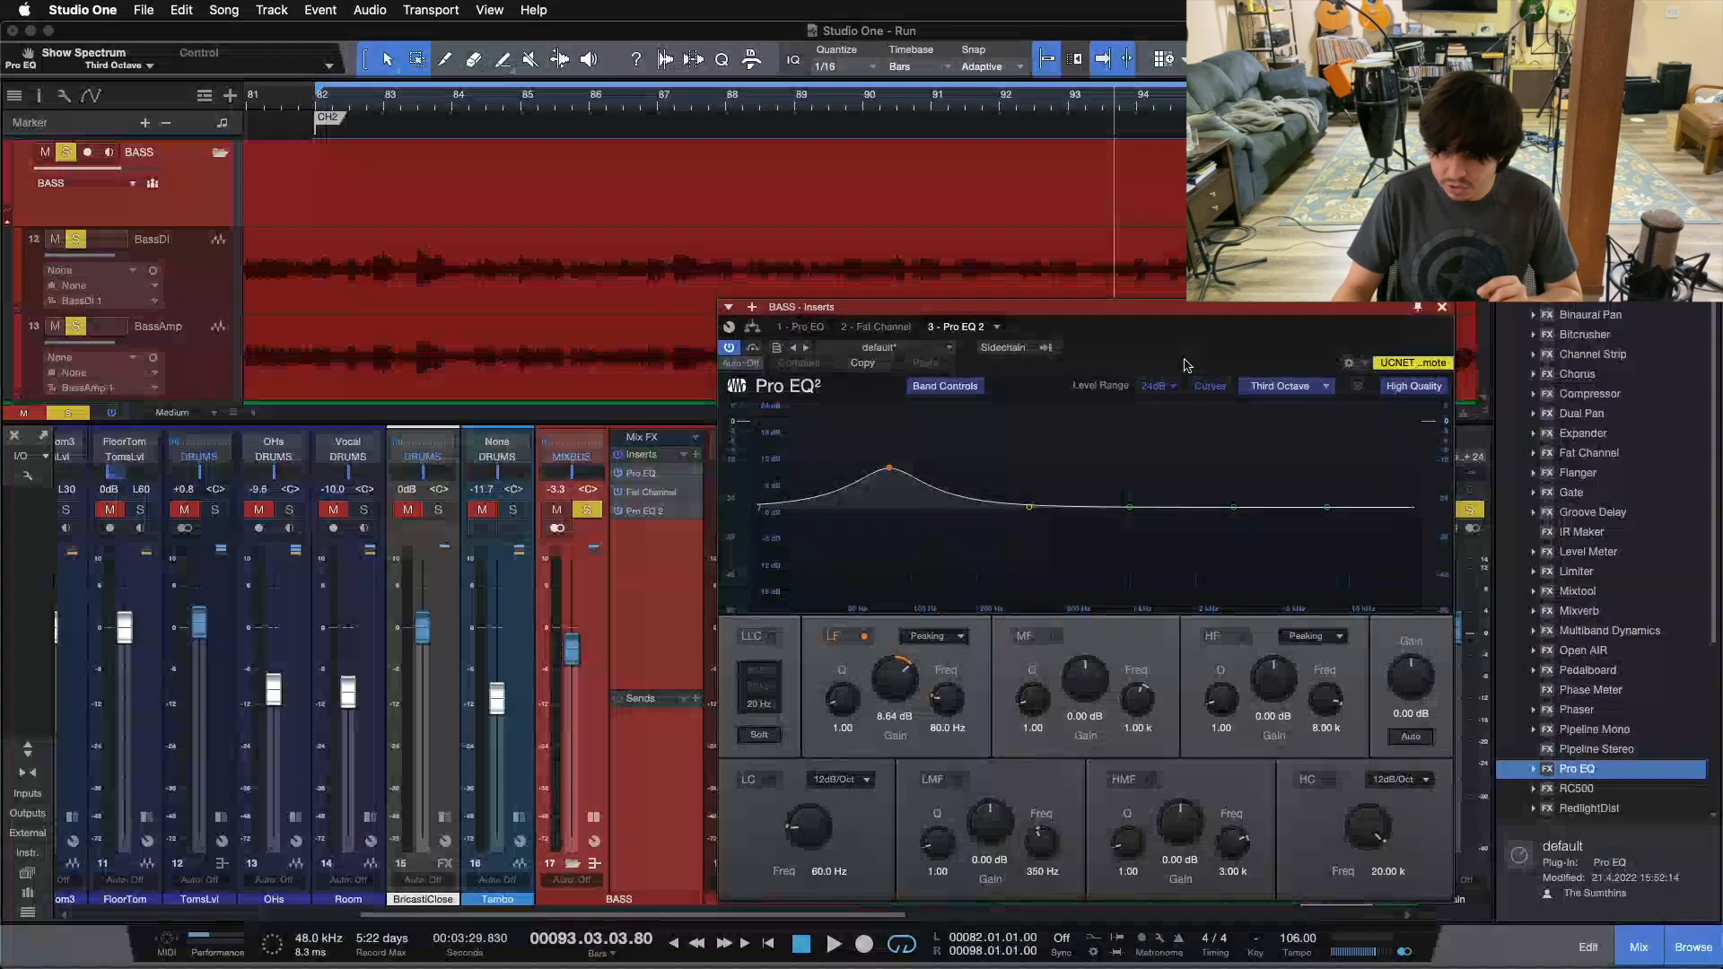
Step: Add a Splitter after Pro EQ 2 in the BASS insert routing and set its split mode to Frequency Split
{"action": "left_click", "coordinate": [754, 330]}
{"action": "left_click_drag", "start_coordinate": [1121, 354], "coordinate": [1242, 452]}
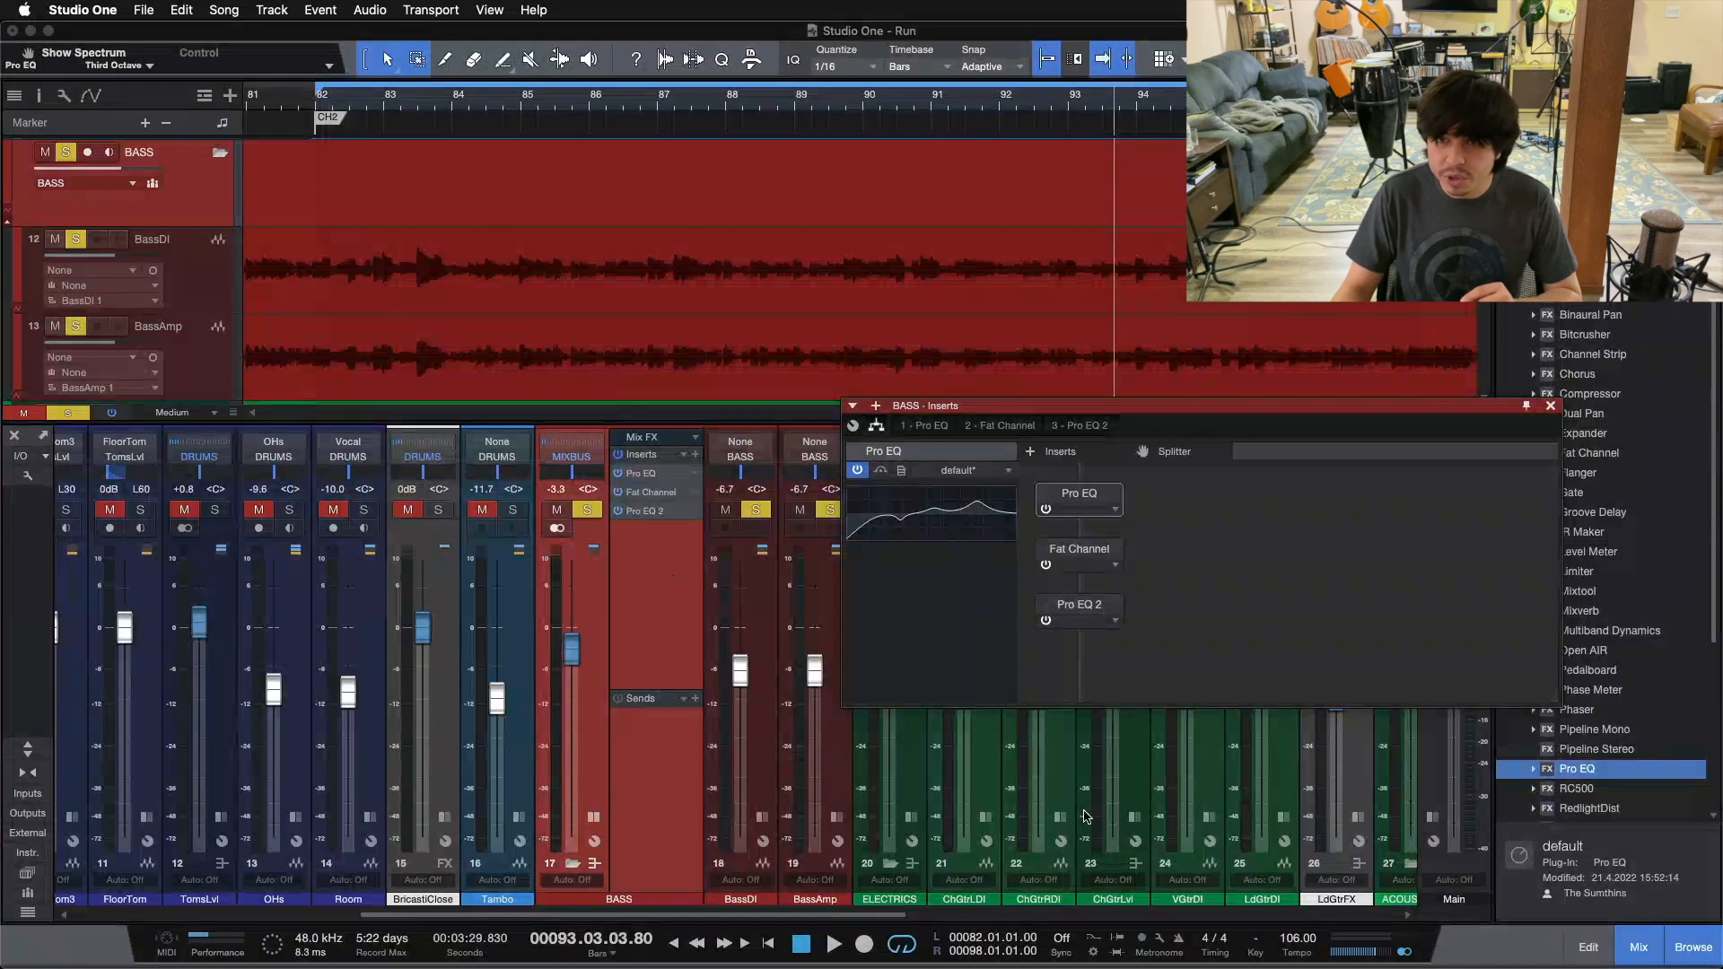
{"action": "left_click_drag", "start_coordinate": [1177, 451], "coordinate": [1085, 643]}
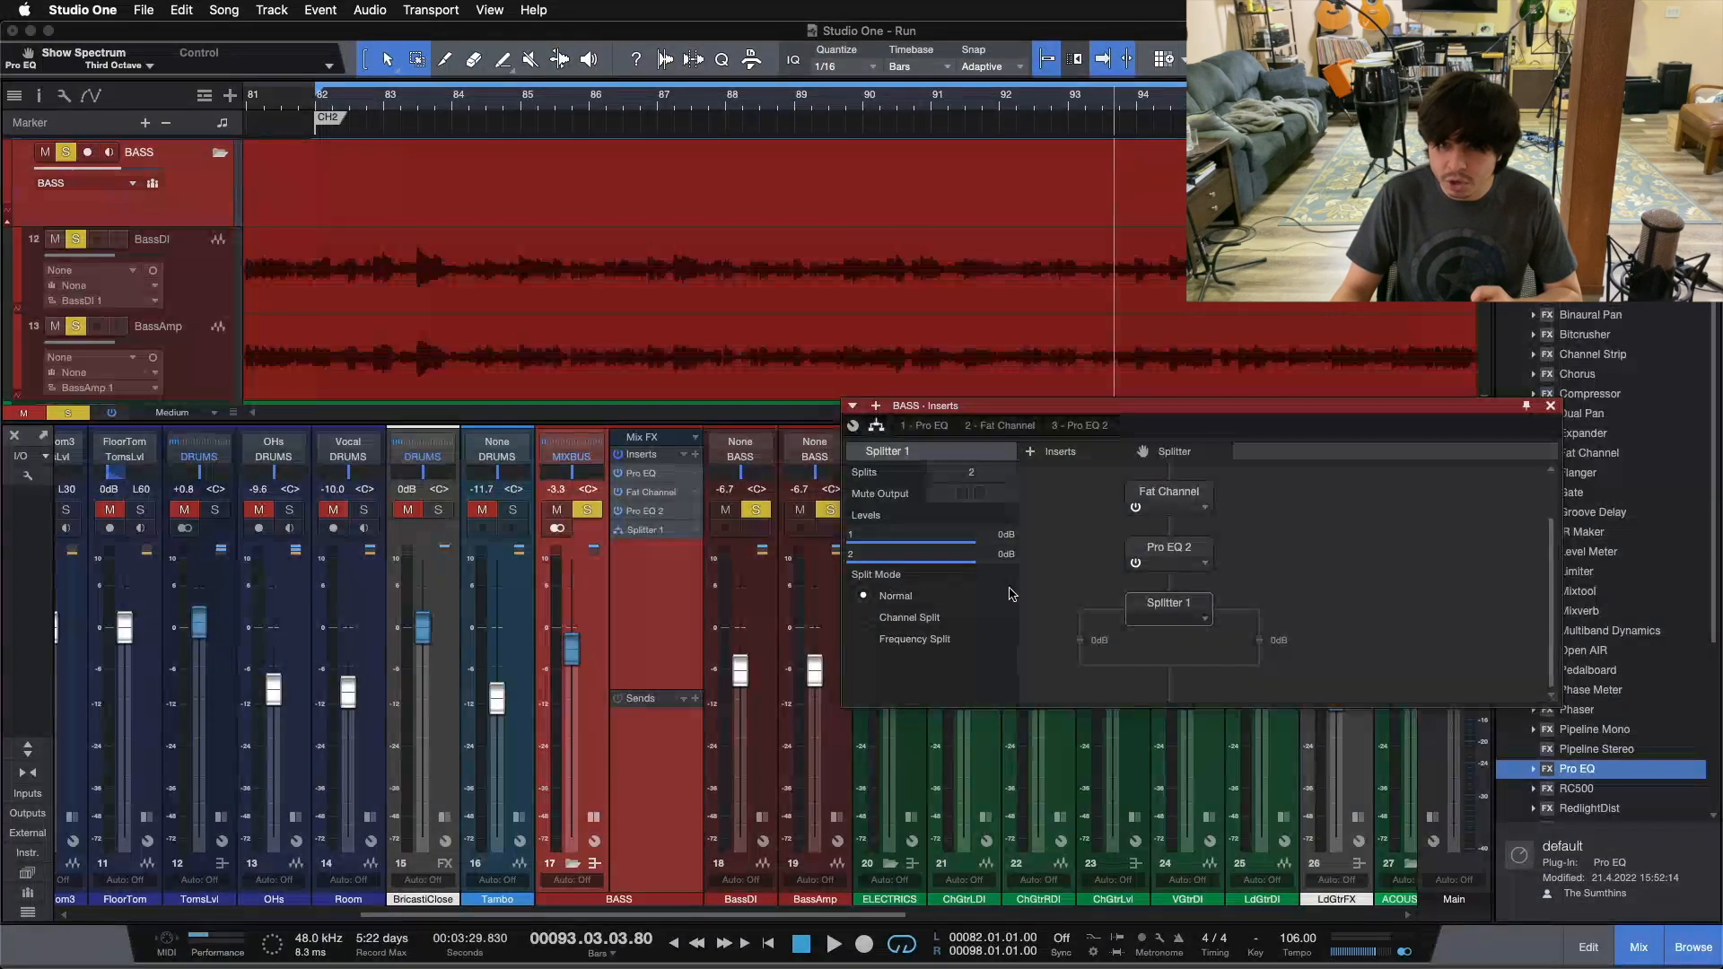
{"action": "left_click", "coordinate": [925, 645]}
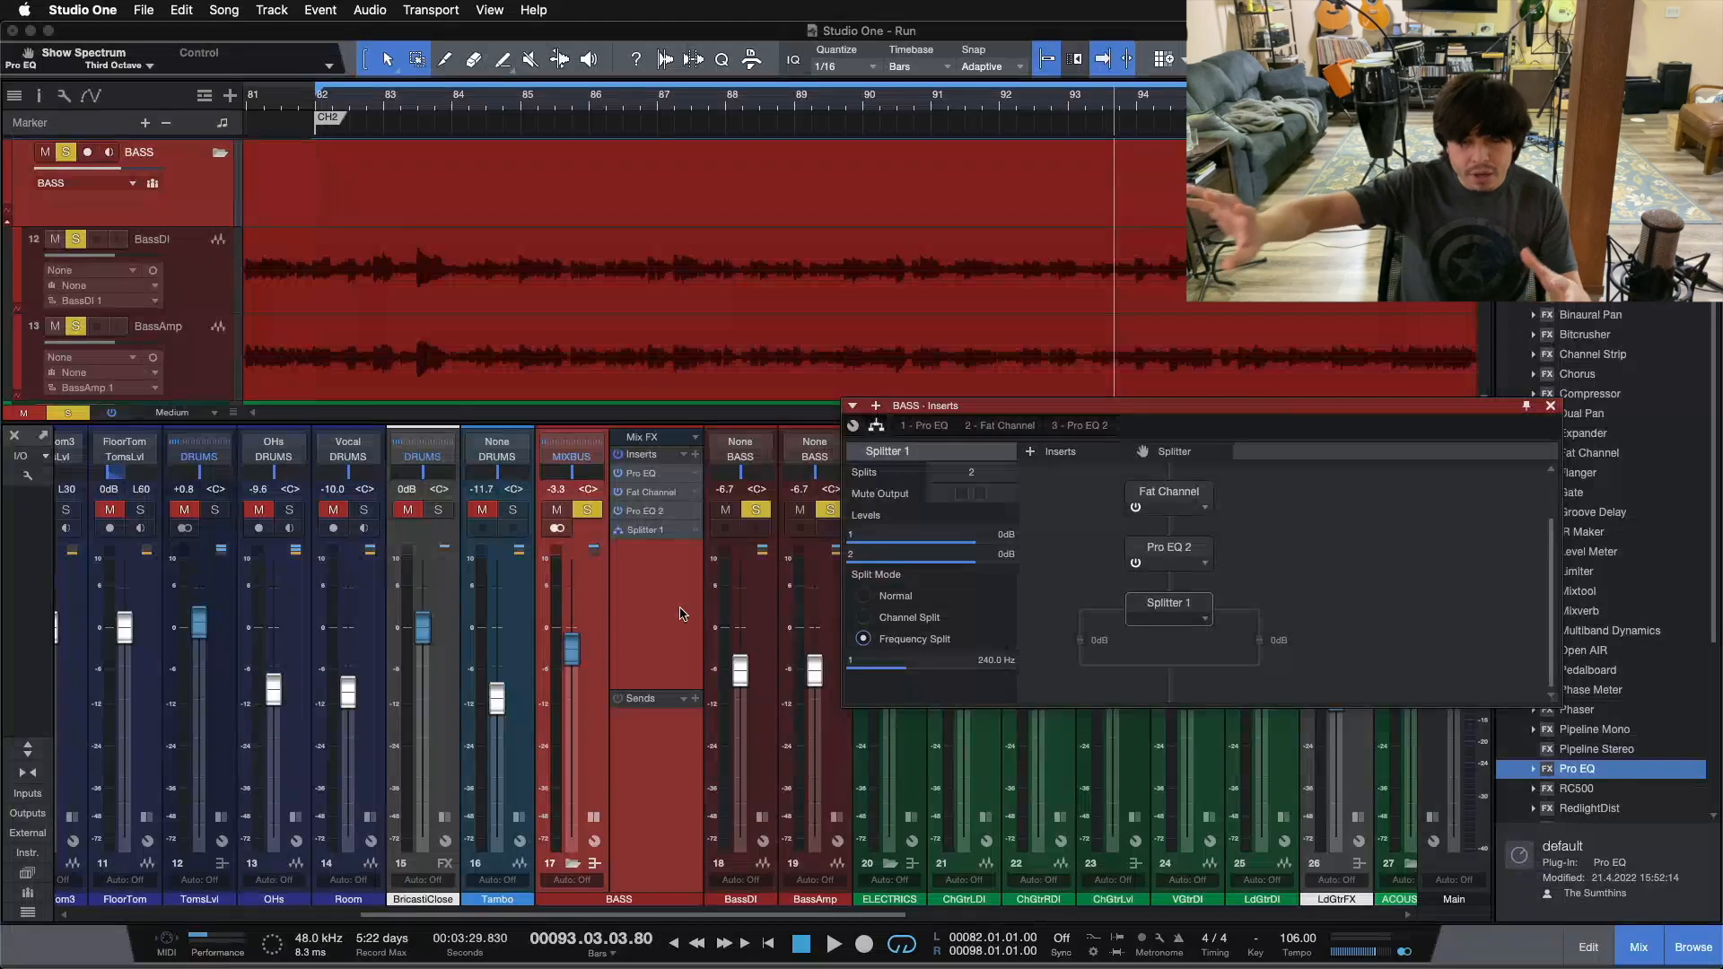
Step: Play the bass from bar 82 with Pro EQ 2's spectrum in view and set the LMF band's frequency to 364 Hz
{"action": "key", "text": "KP_1"}
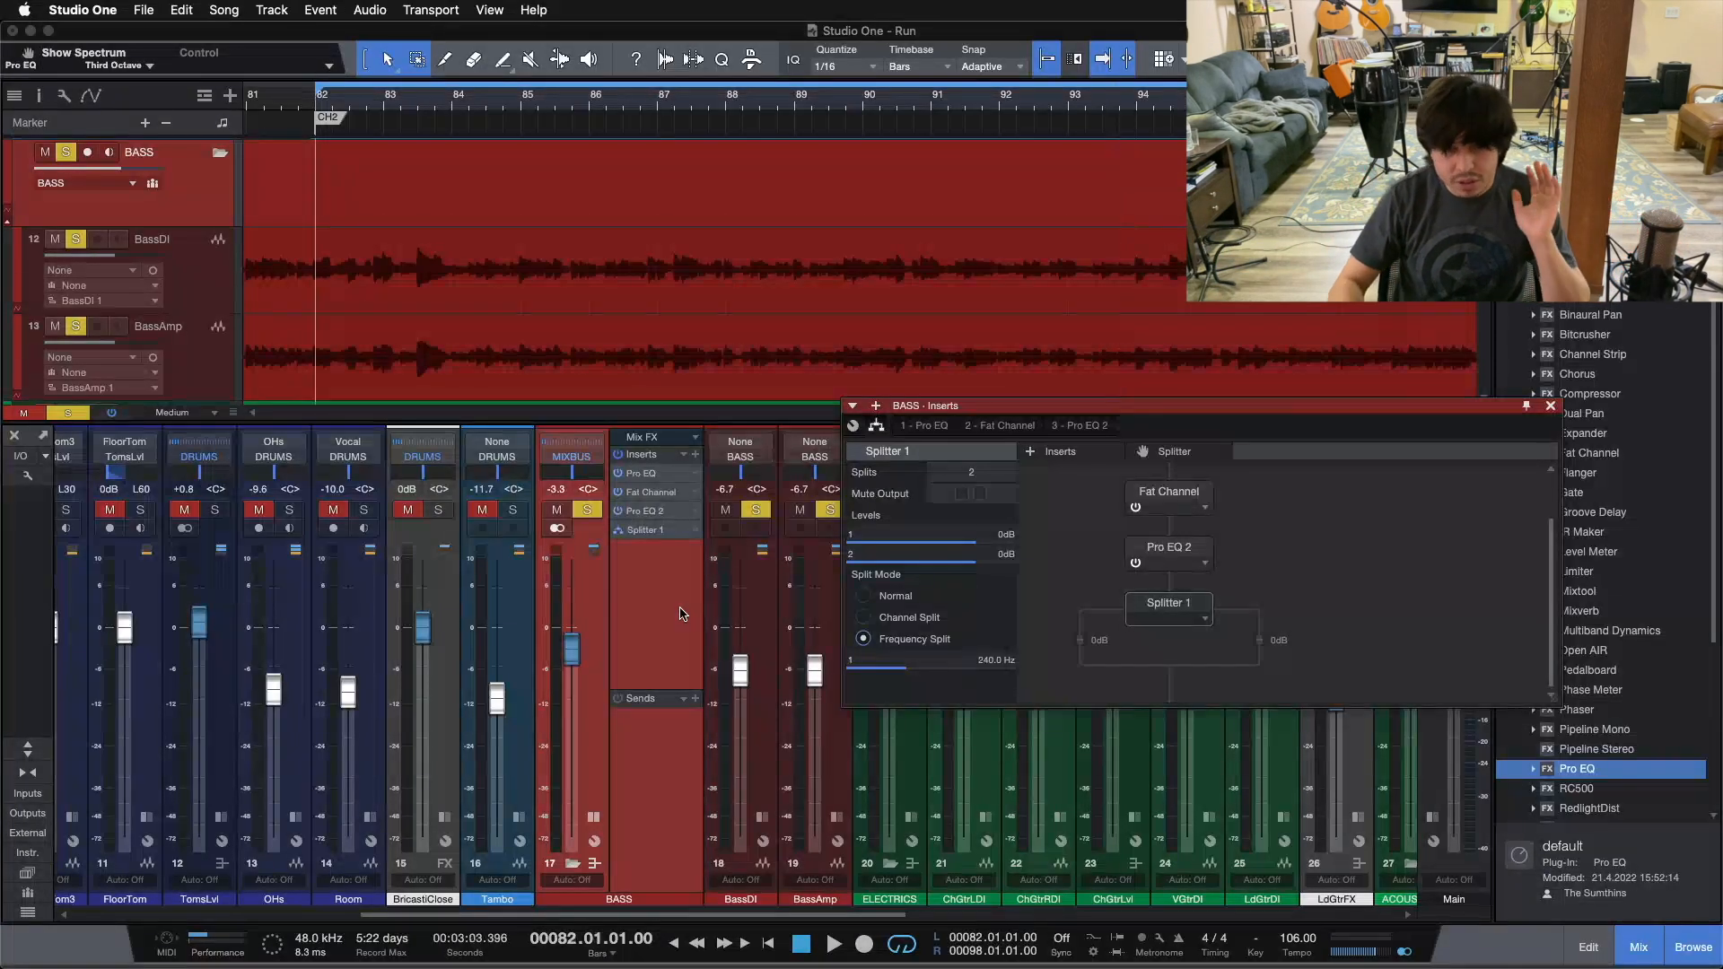
{"action": "double_click", "coordinate": [1155, 557]}
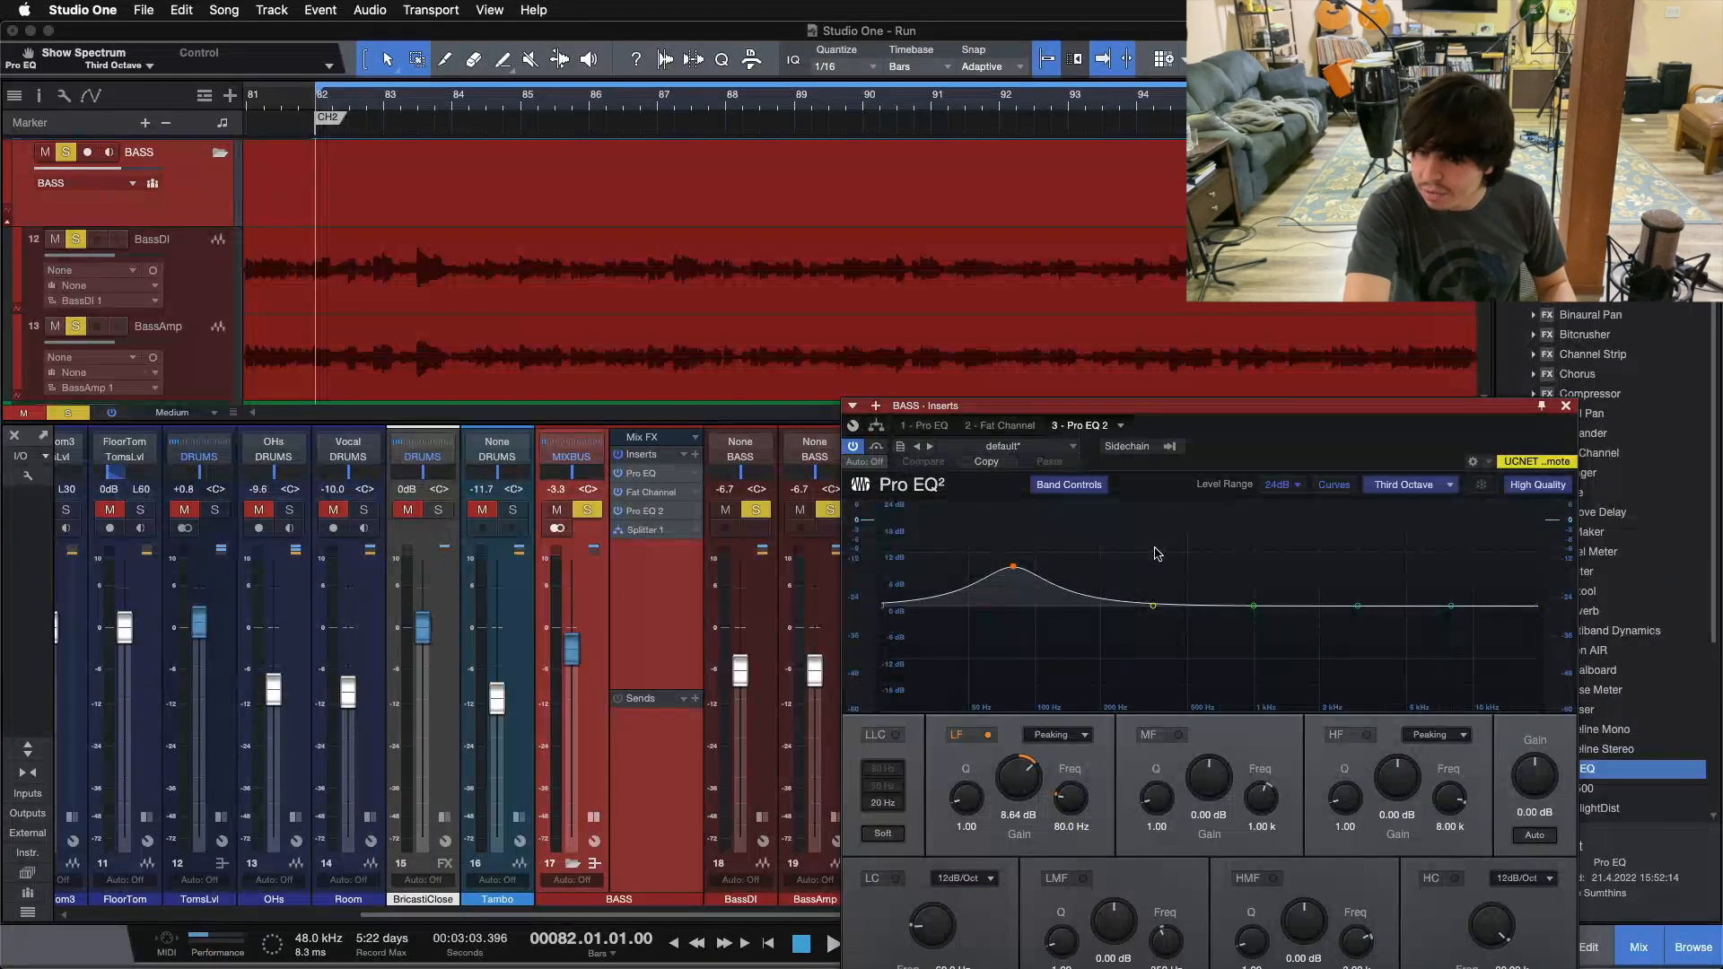
{"action": "key", "text": "space"}
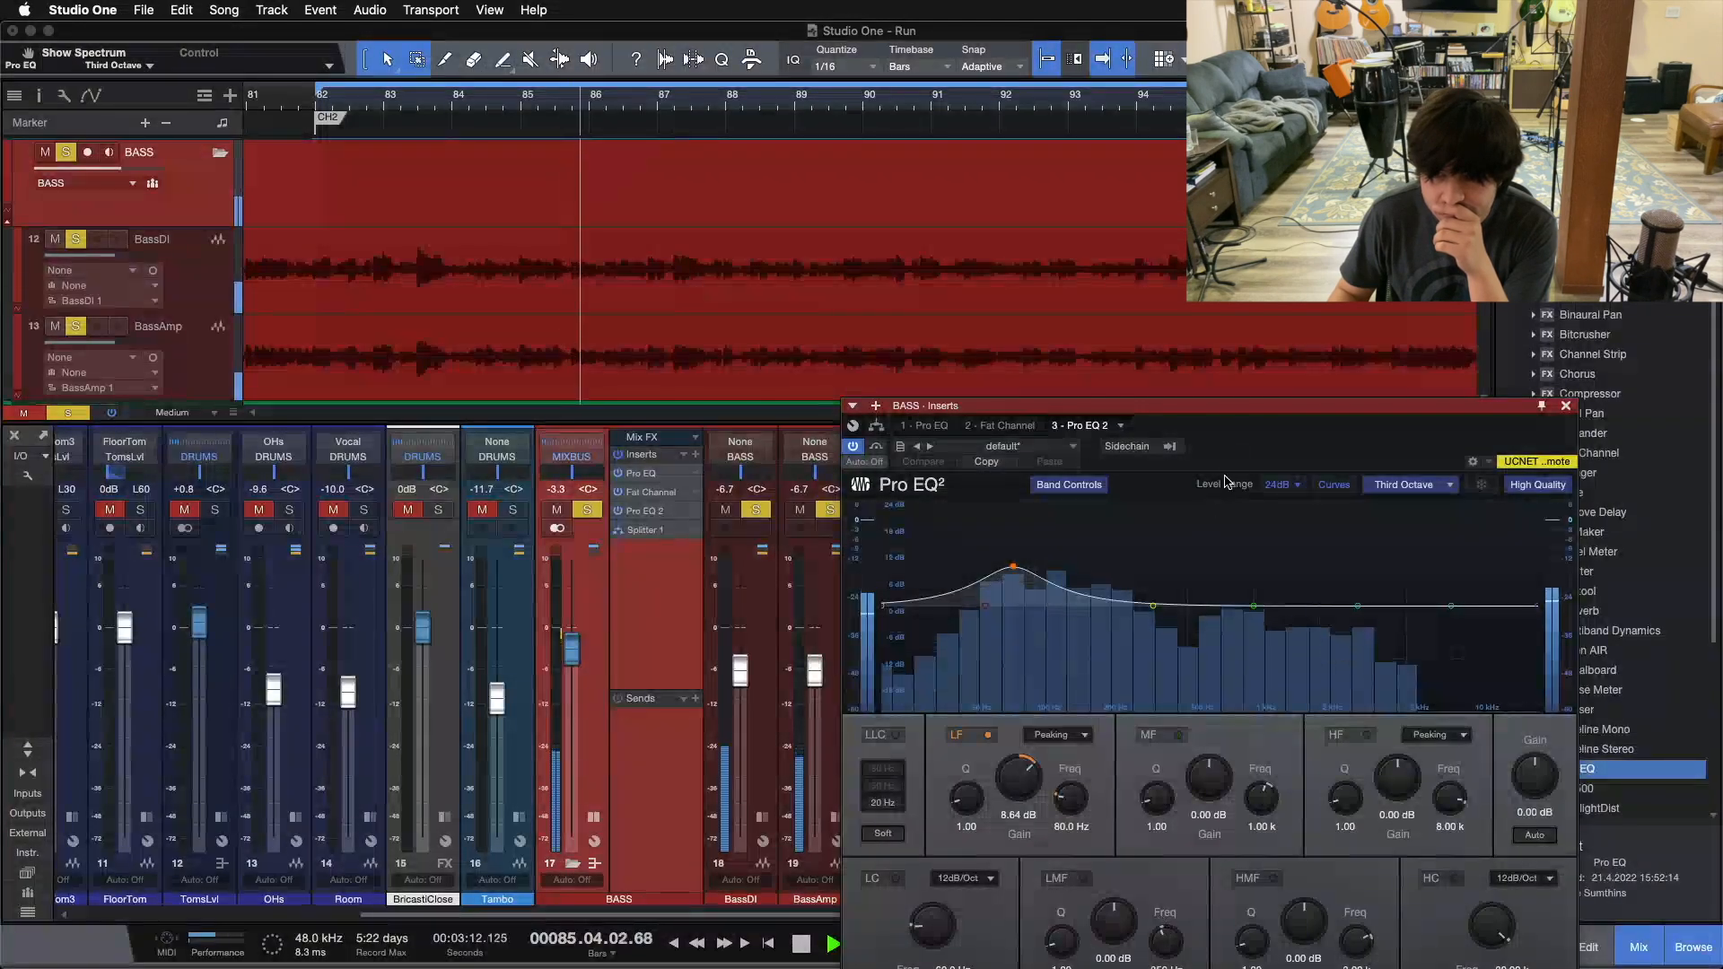
{"action": "left_click_drag", "start_coordinate": [1245, 438], "coordinate": [1130, 346]}
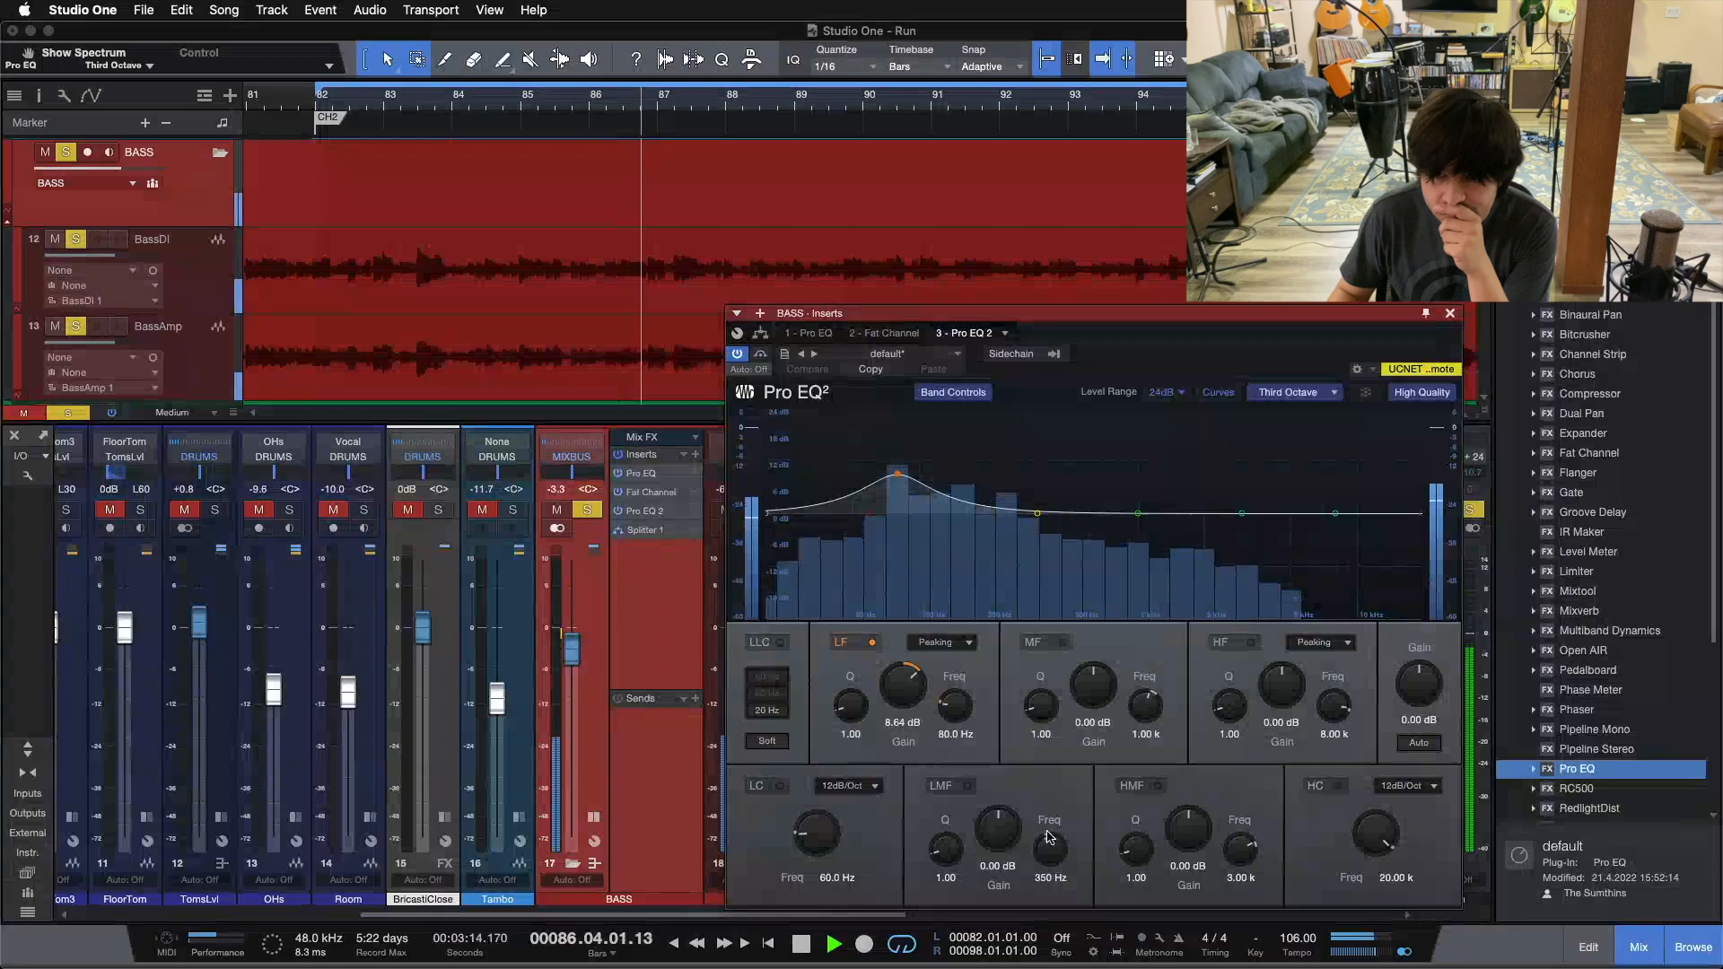
{"action": "scroll", "coordinate": [1068, 842], "scroll_direction": "up", "scroll_amount": 2}
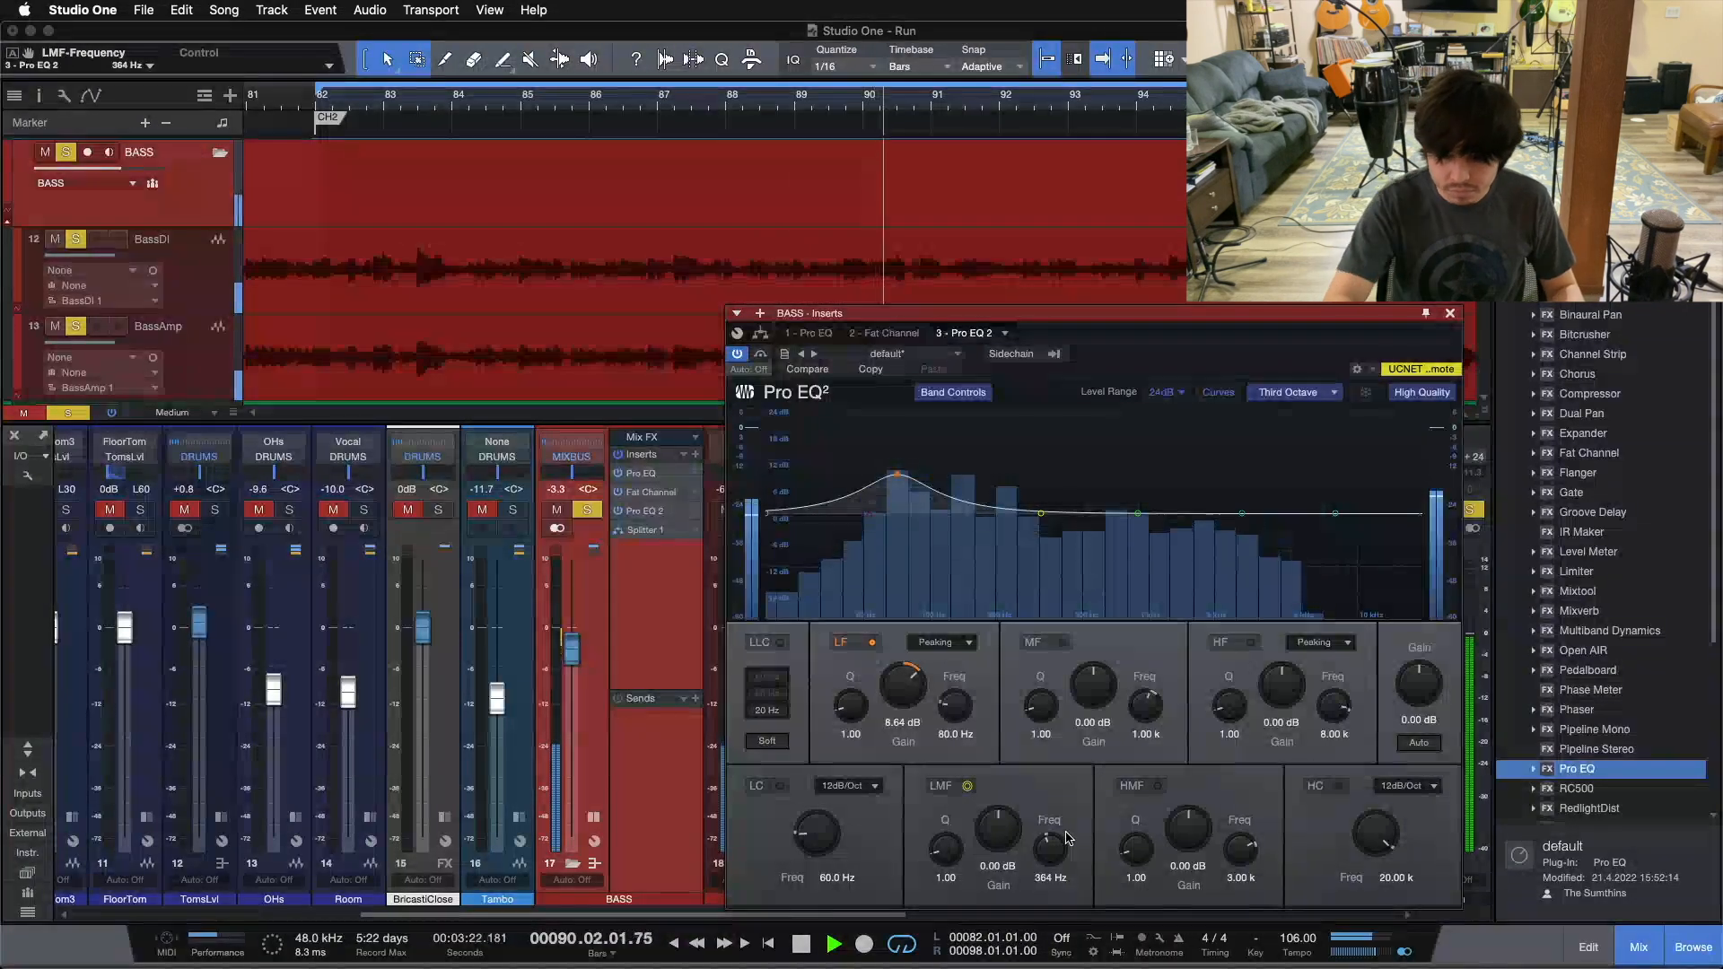
{"action": "key", "text": "space"}
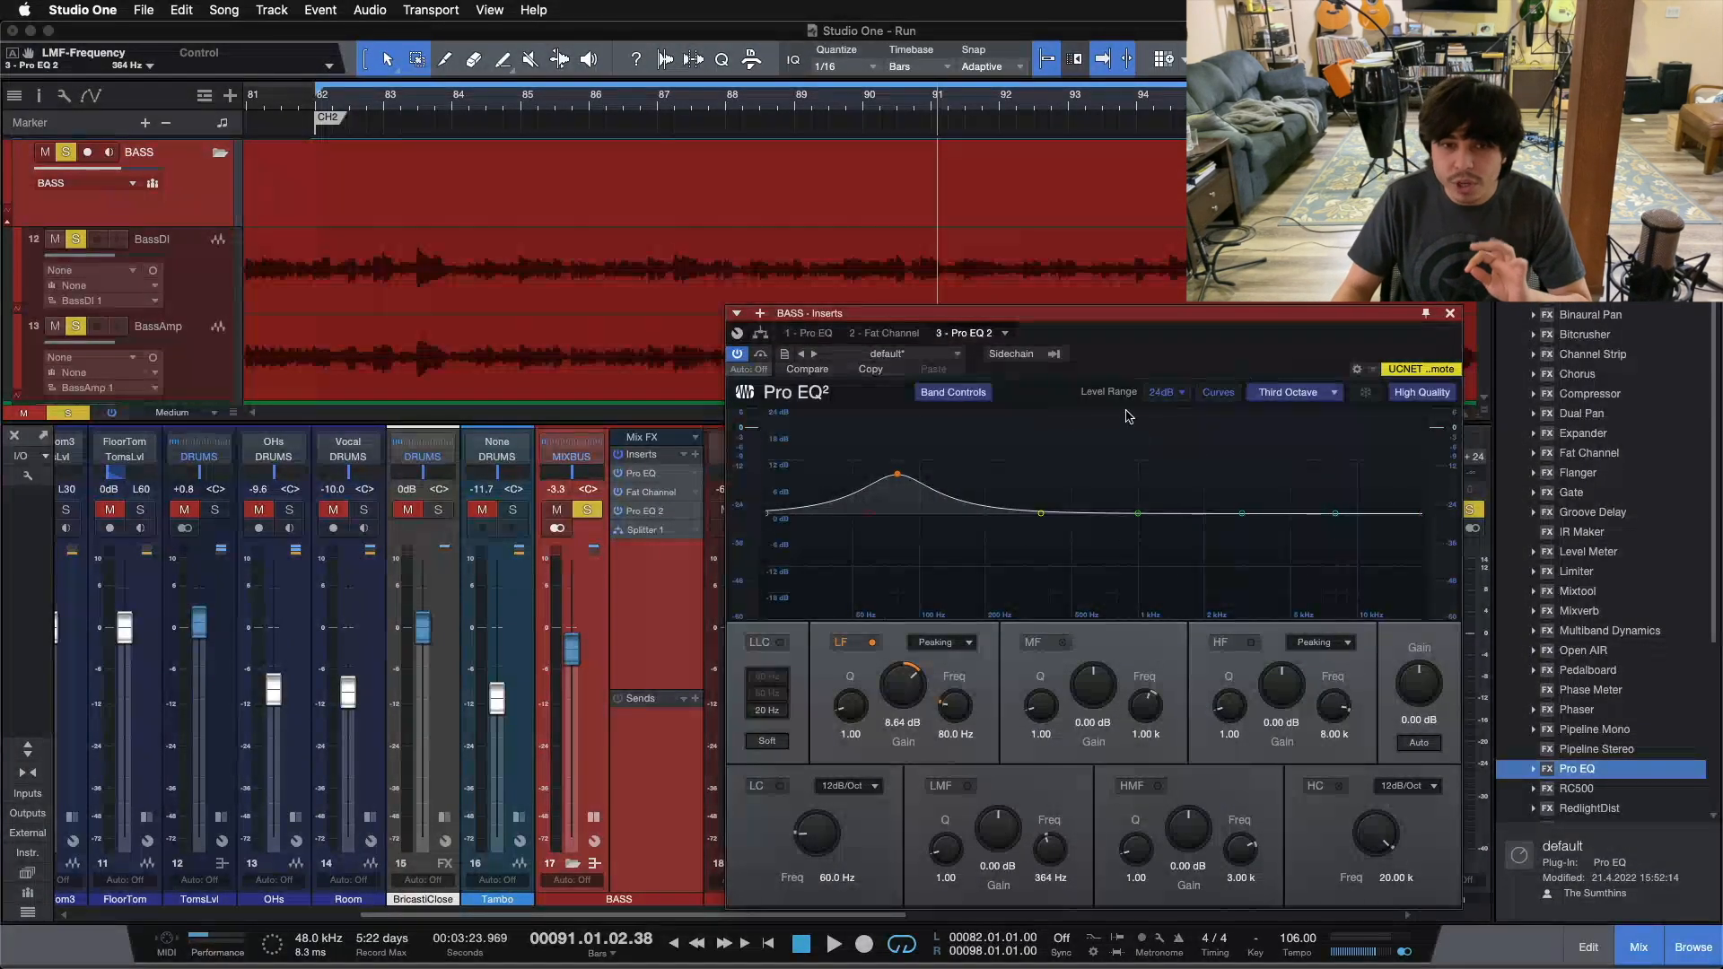
Step: Set Splitter 1's frequency split point to 364 Hz and mute its output 2
{"action": "left_click", "coordinate": [760, 334]}
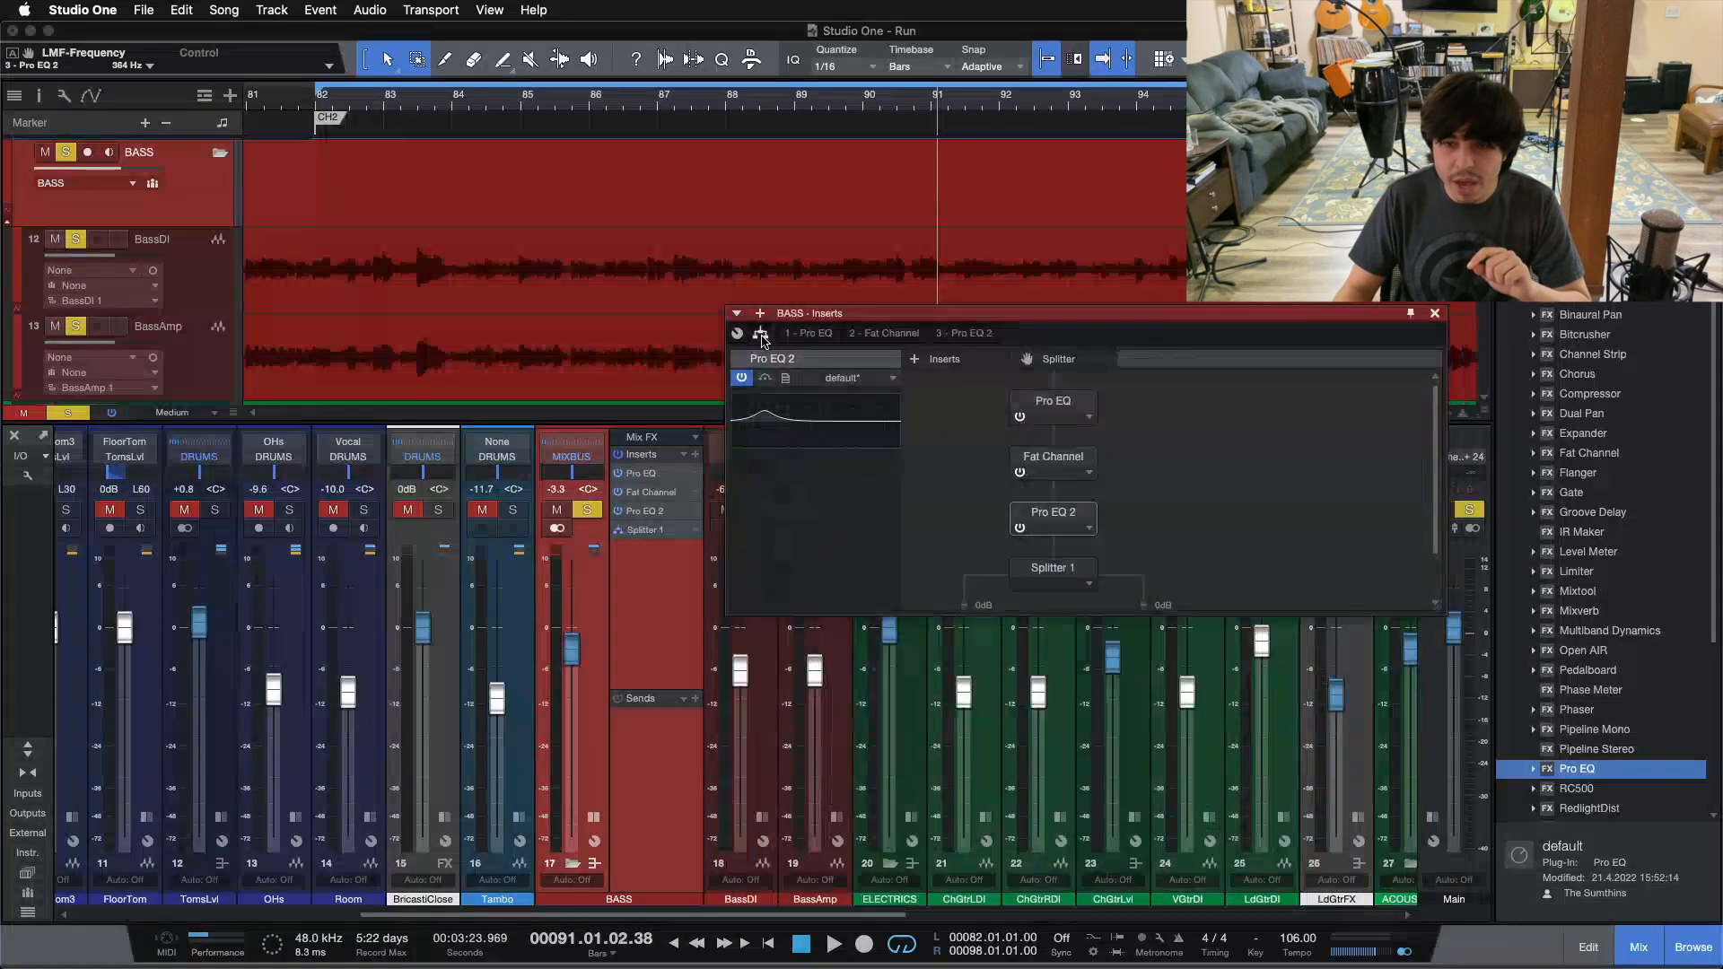
{"action": "left_click", "coordinate": [958, 330]}
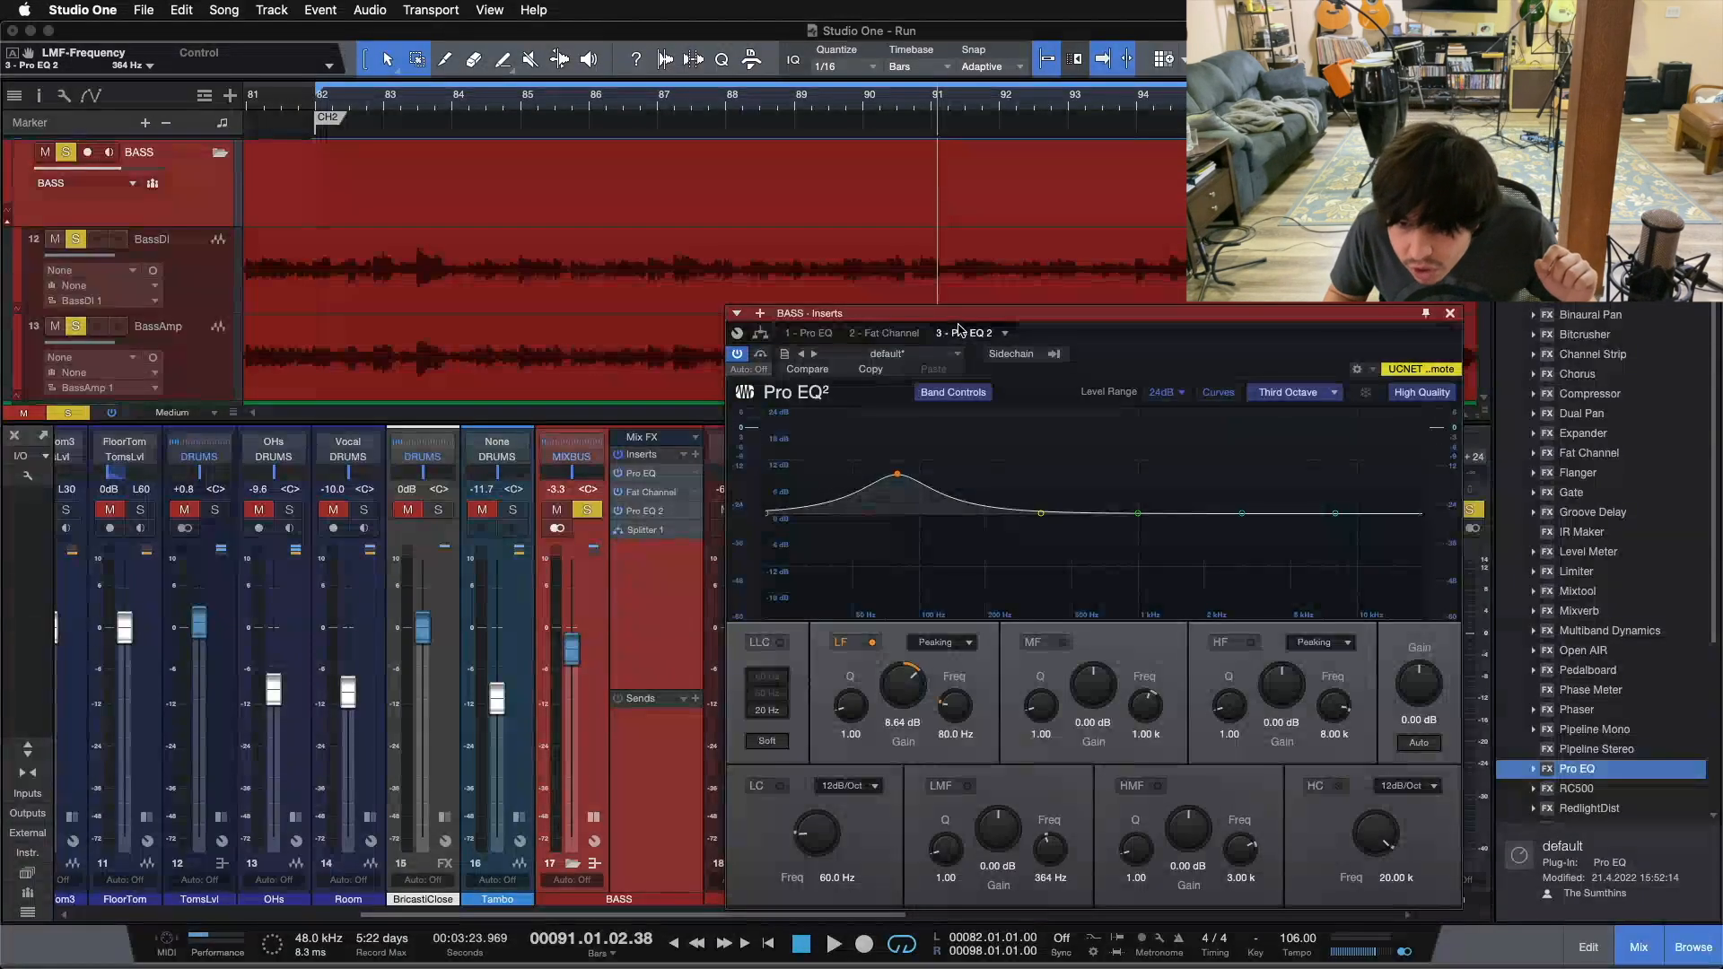
{"action": "left_click", "coordinate": [760, 334]}
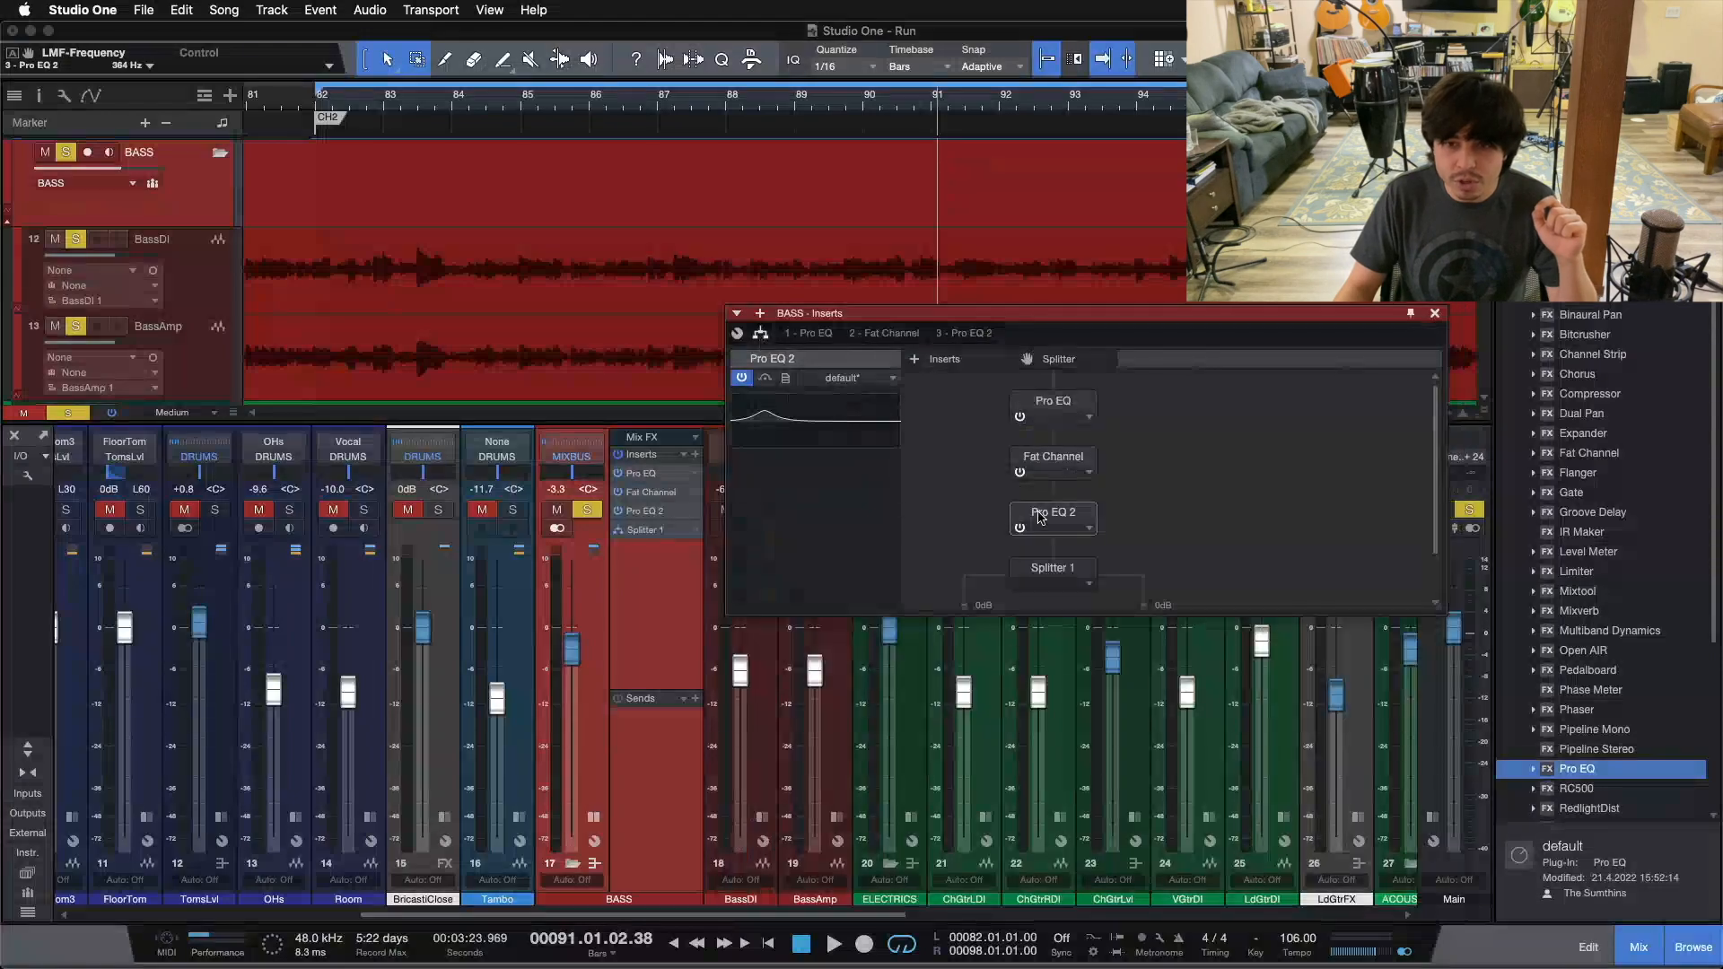
{"action": "left_click", "coordinate": [1044, 567]}
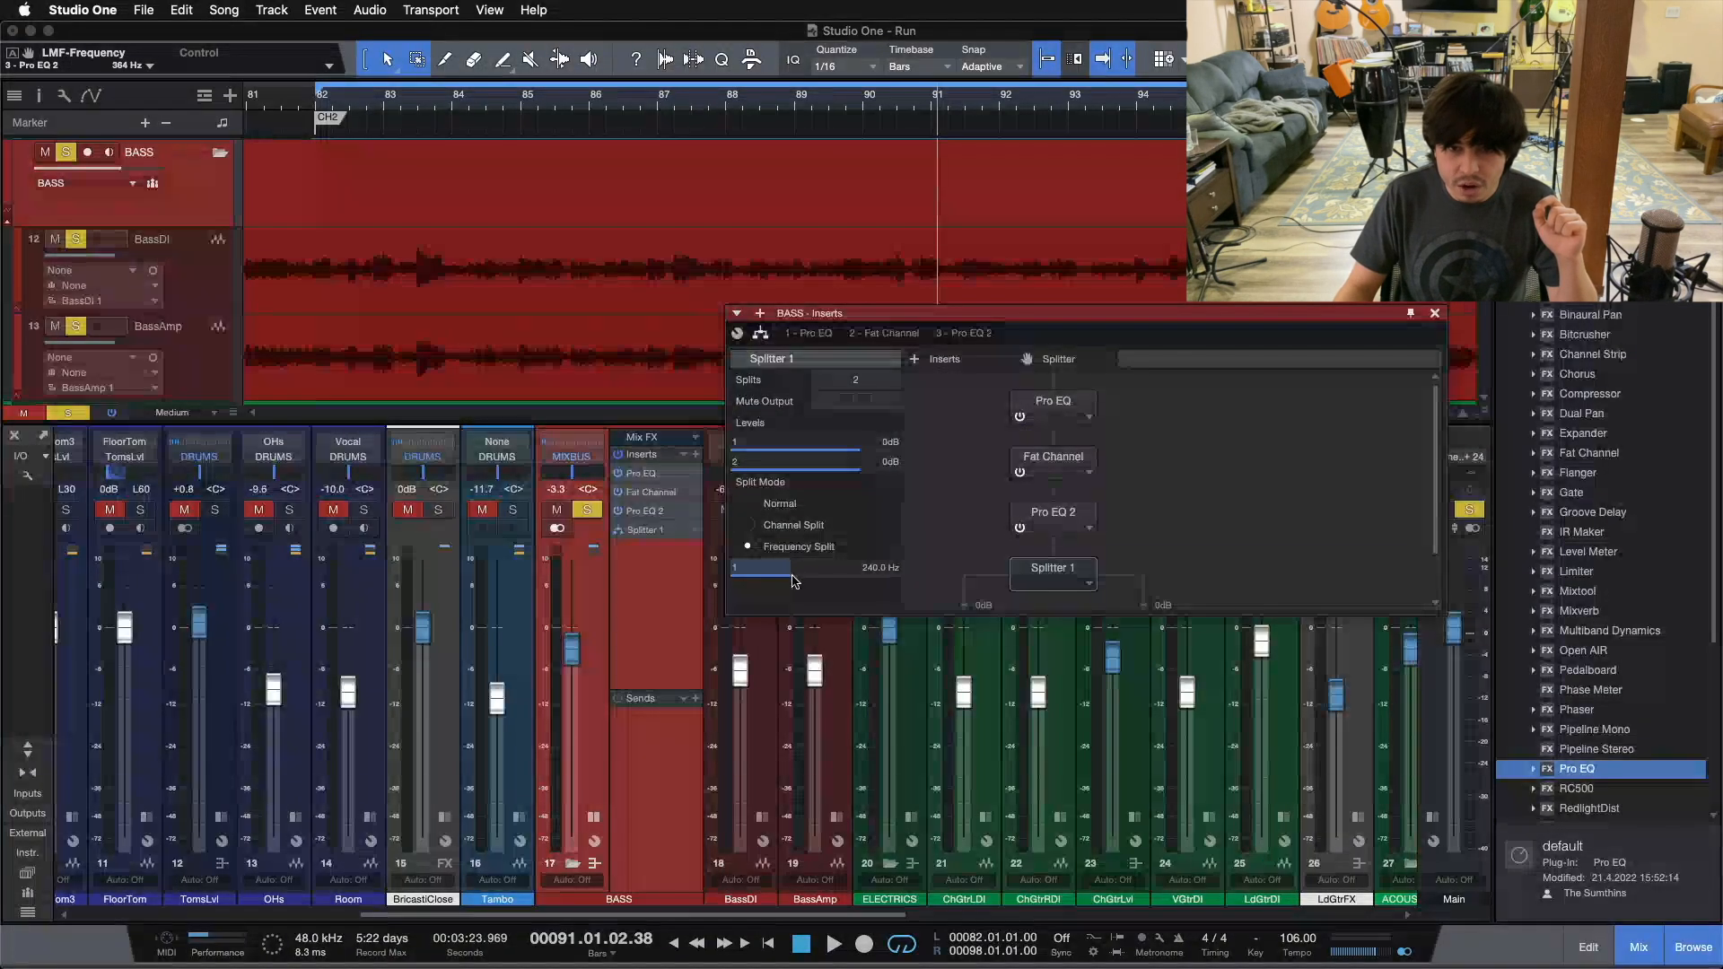
{"action": "type", "text": "364"}
{"action": "key", "text": "Return"}
{"action": "scroll", "coordinate": [934, 550], "scroll_direction": "down", "scroll_amount": 2}
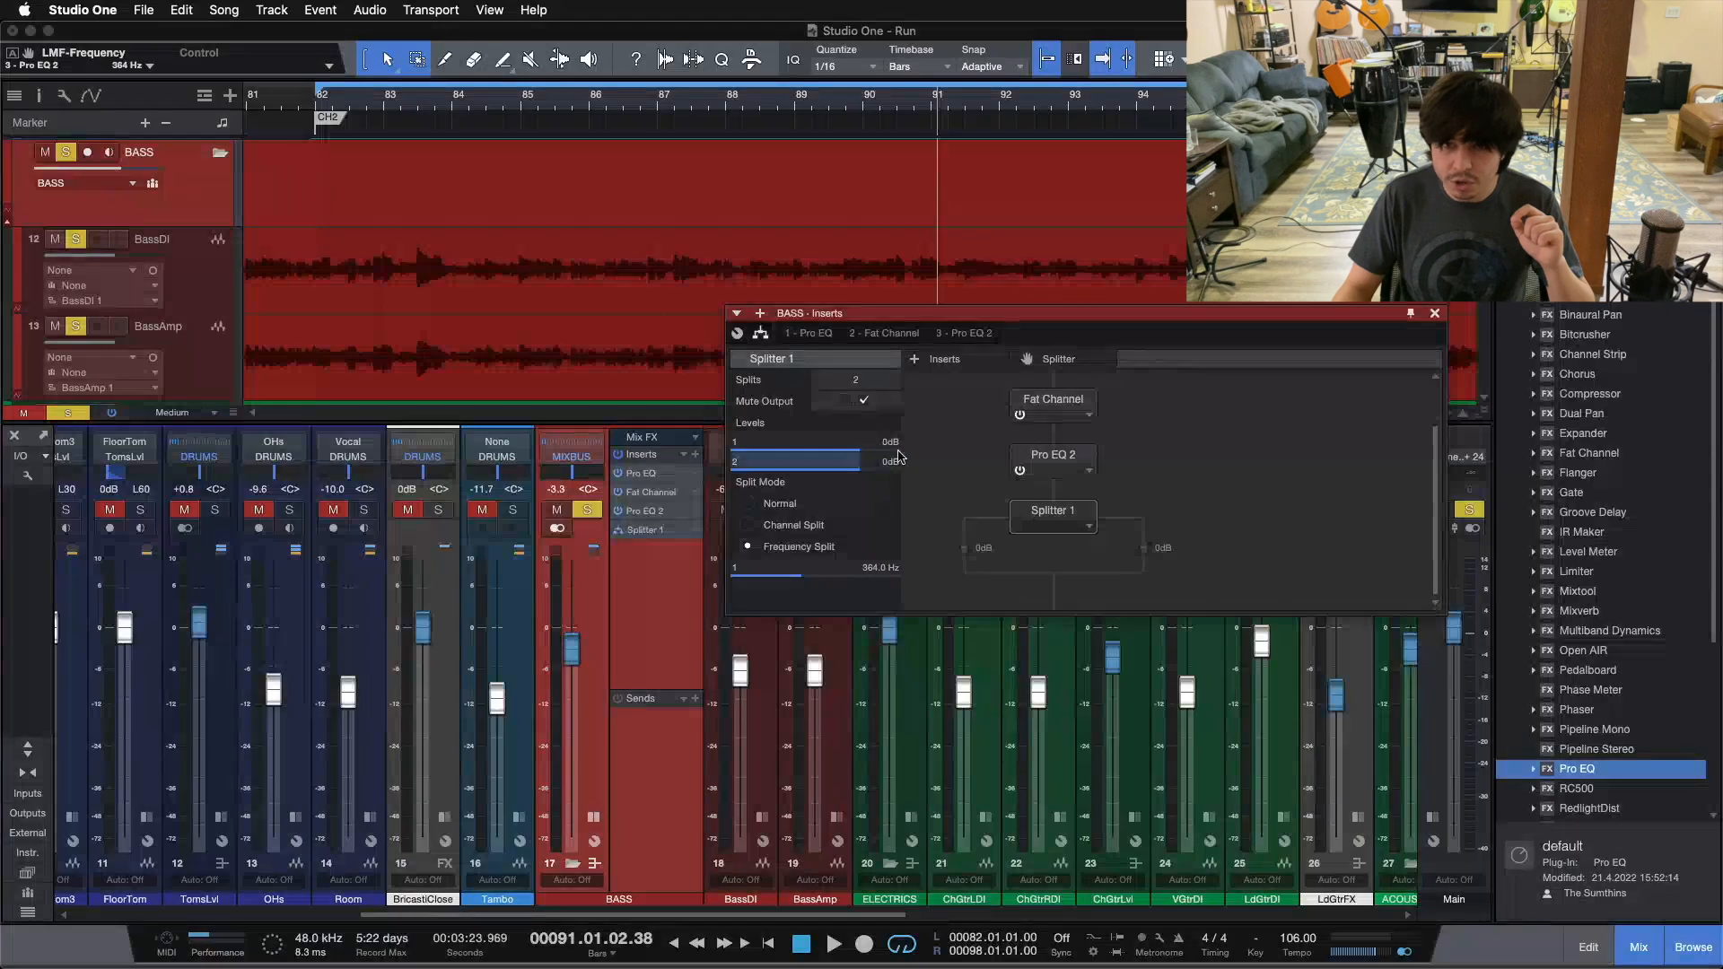
Step: Audition the splitter's low and high bands in turn from bar 82, switching the muted output from 2 to 1
{"action": "key", "text": "space"}
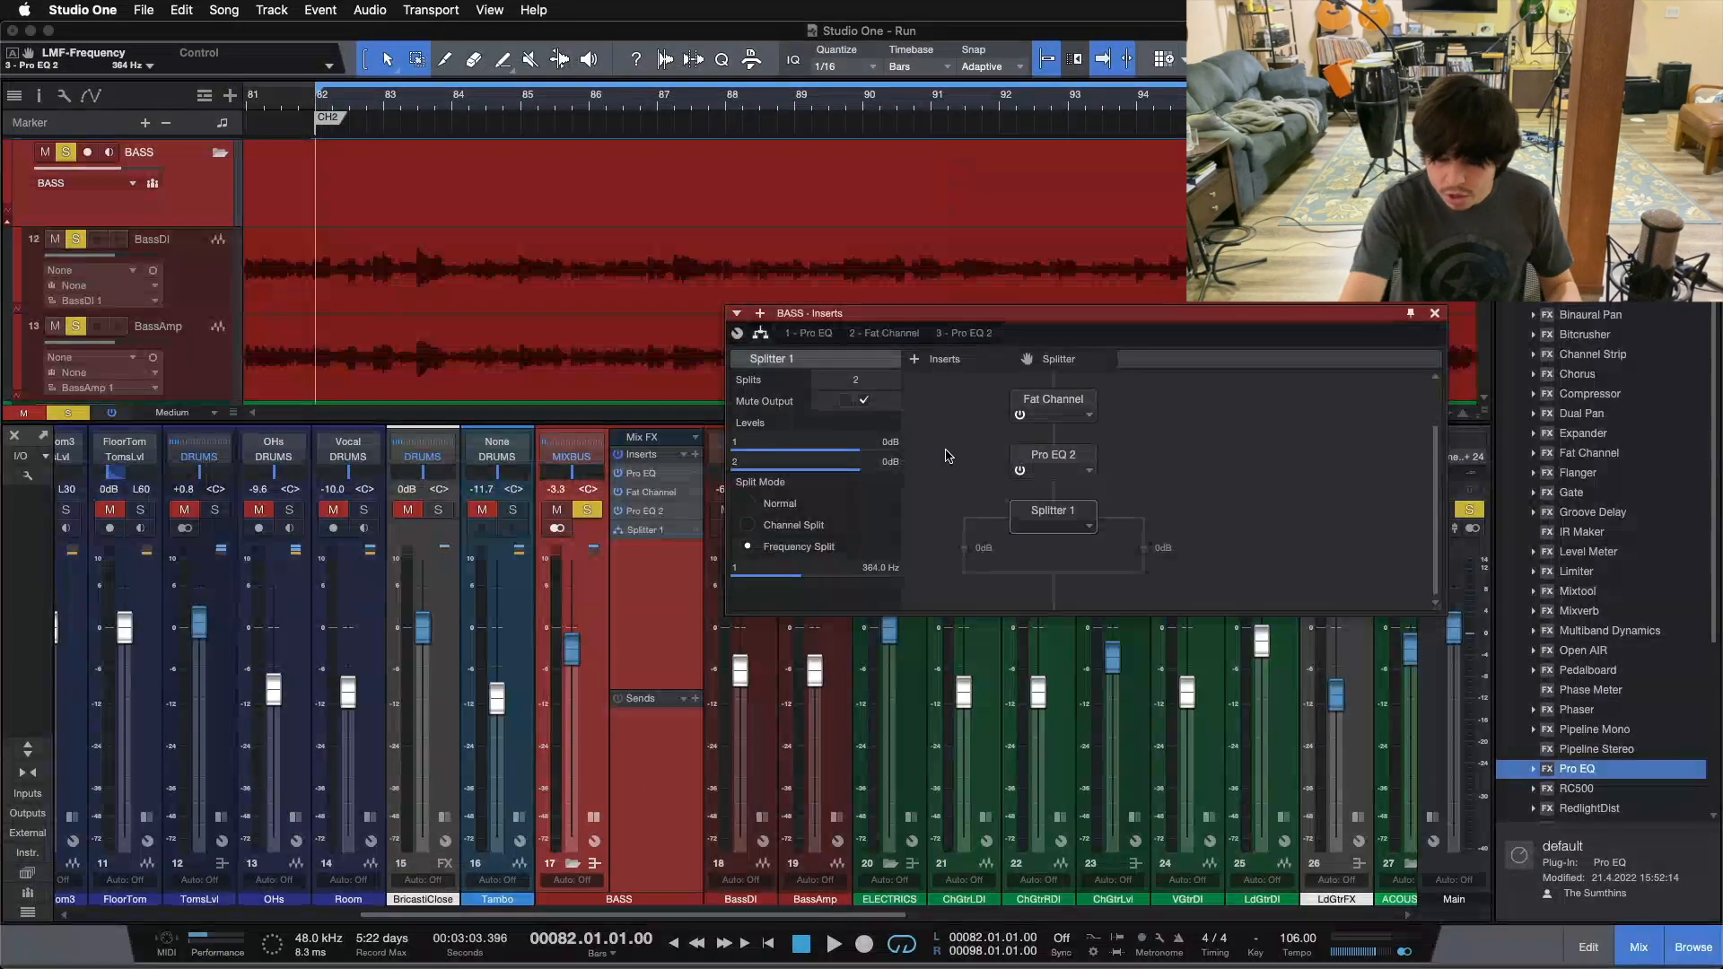
{"action": "key", "text": "space"}
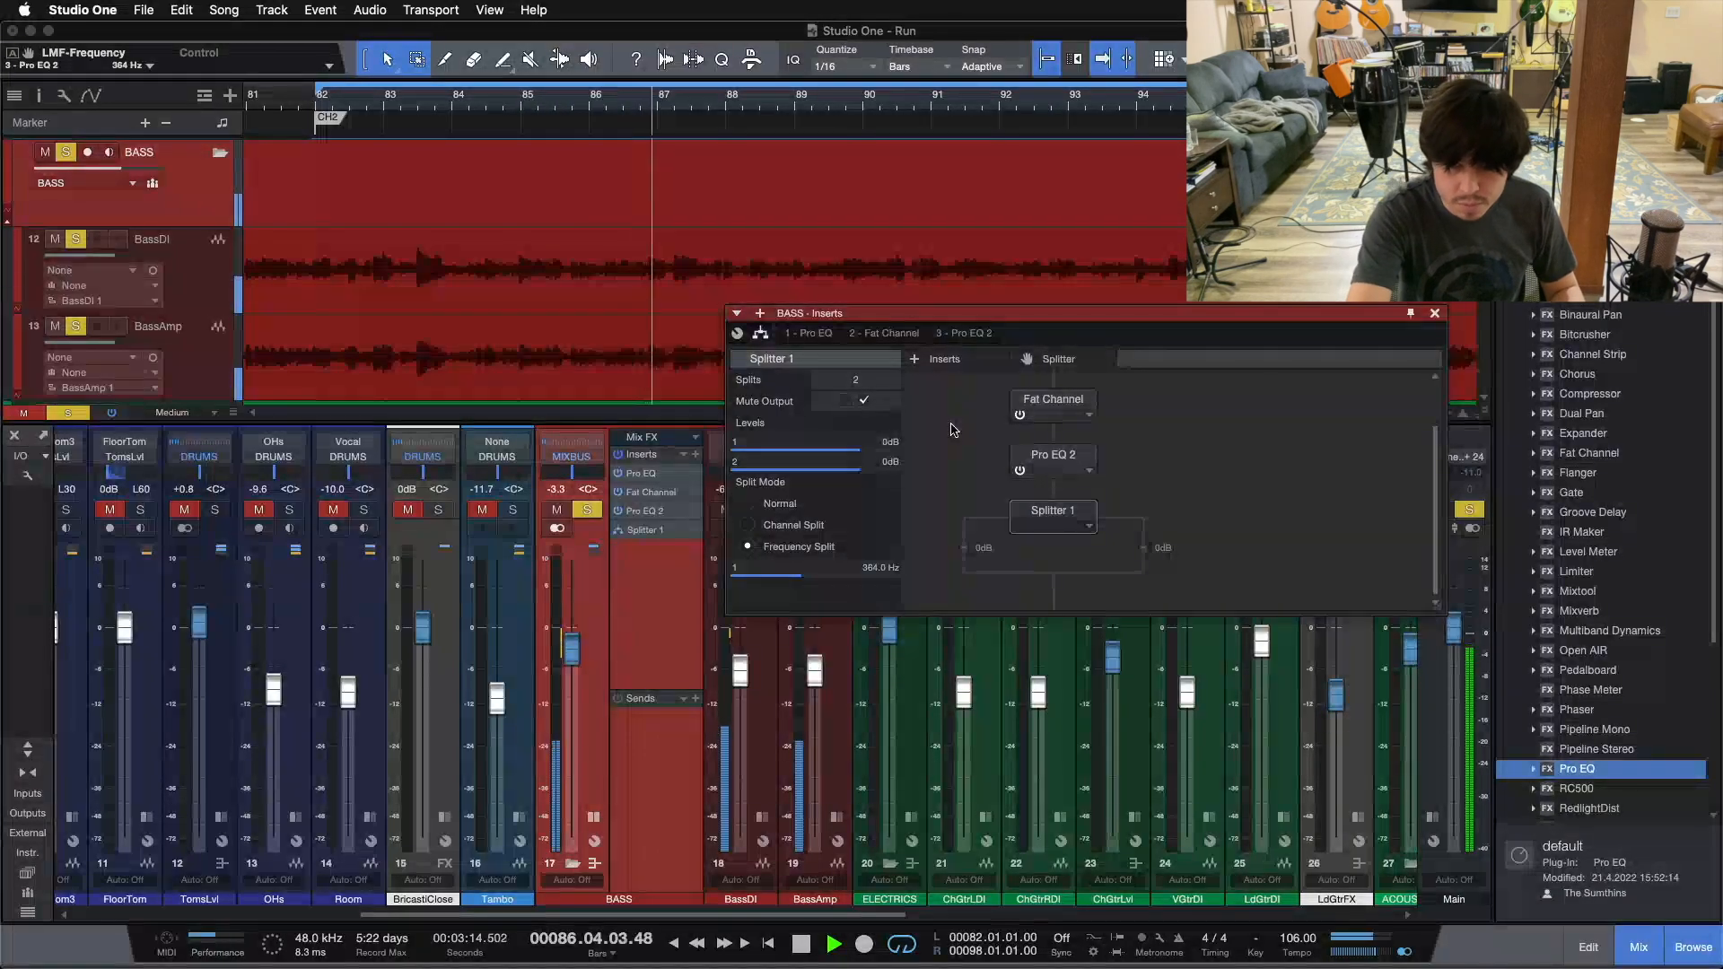
{"action": "key", "text": "space"}
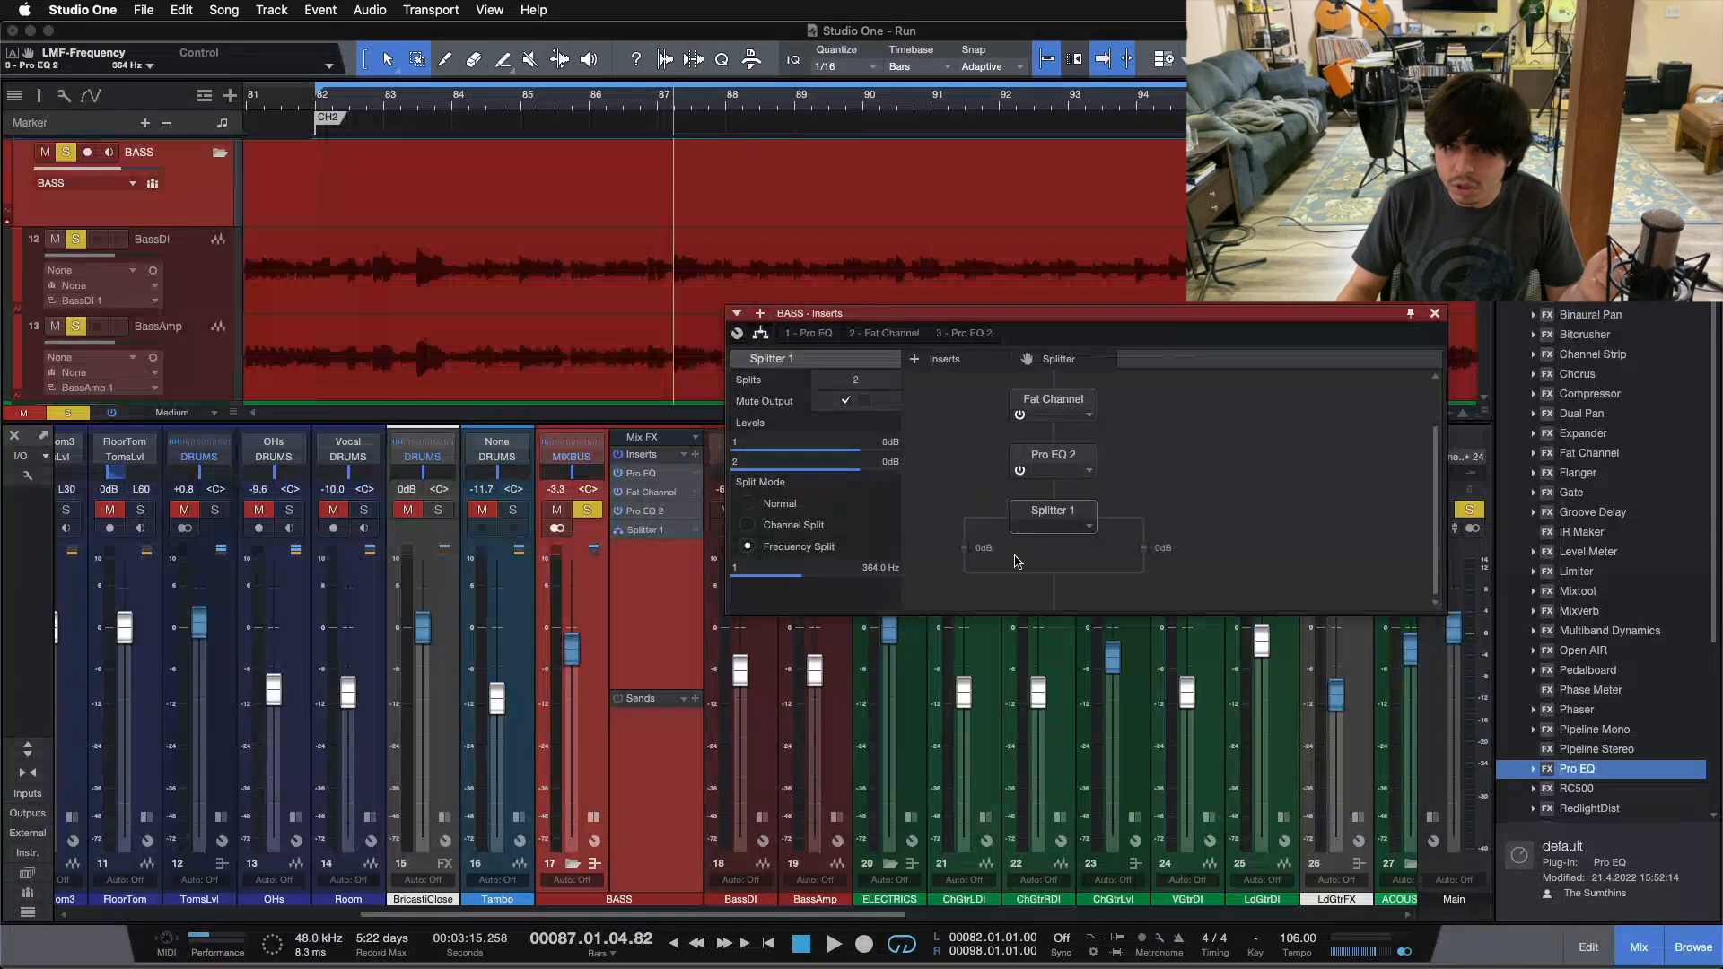
{"action": "key", "text": "KP_1"}
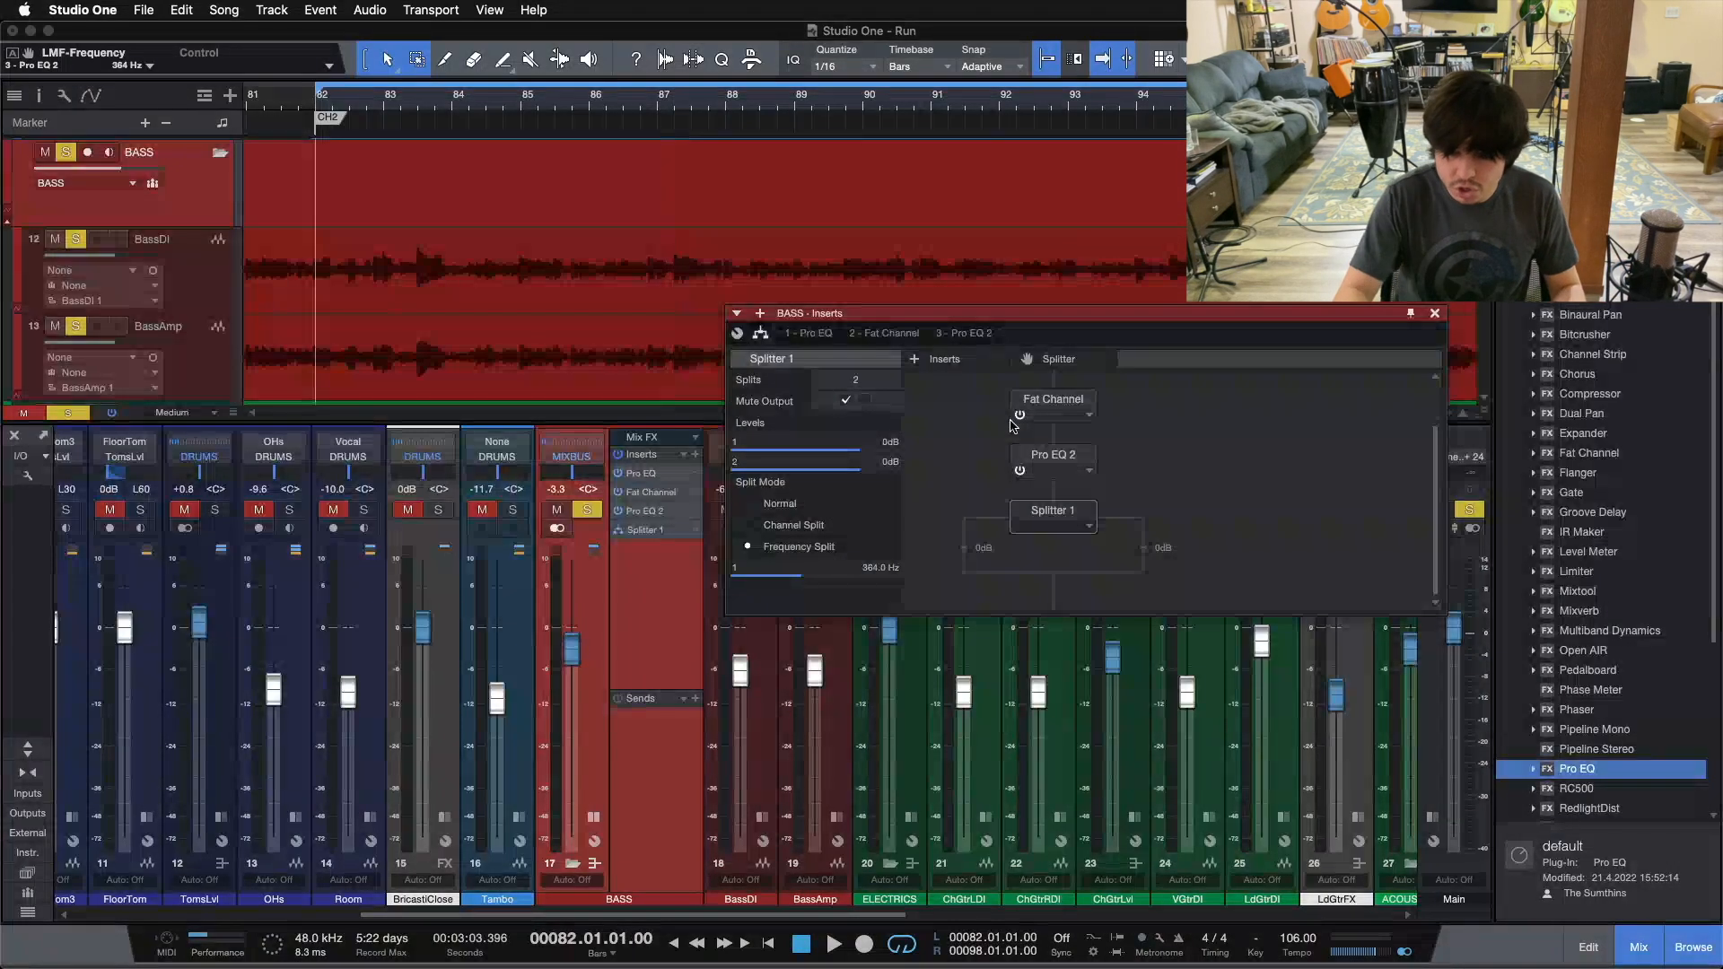
{"action": "key", "text": "space"}
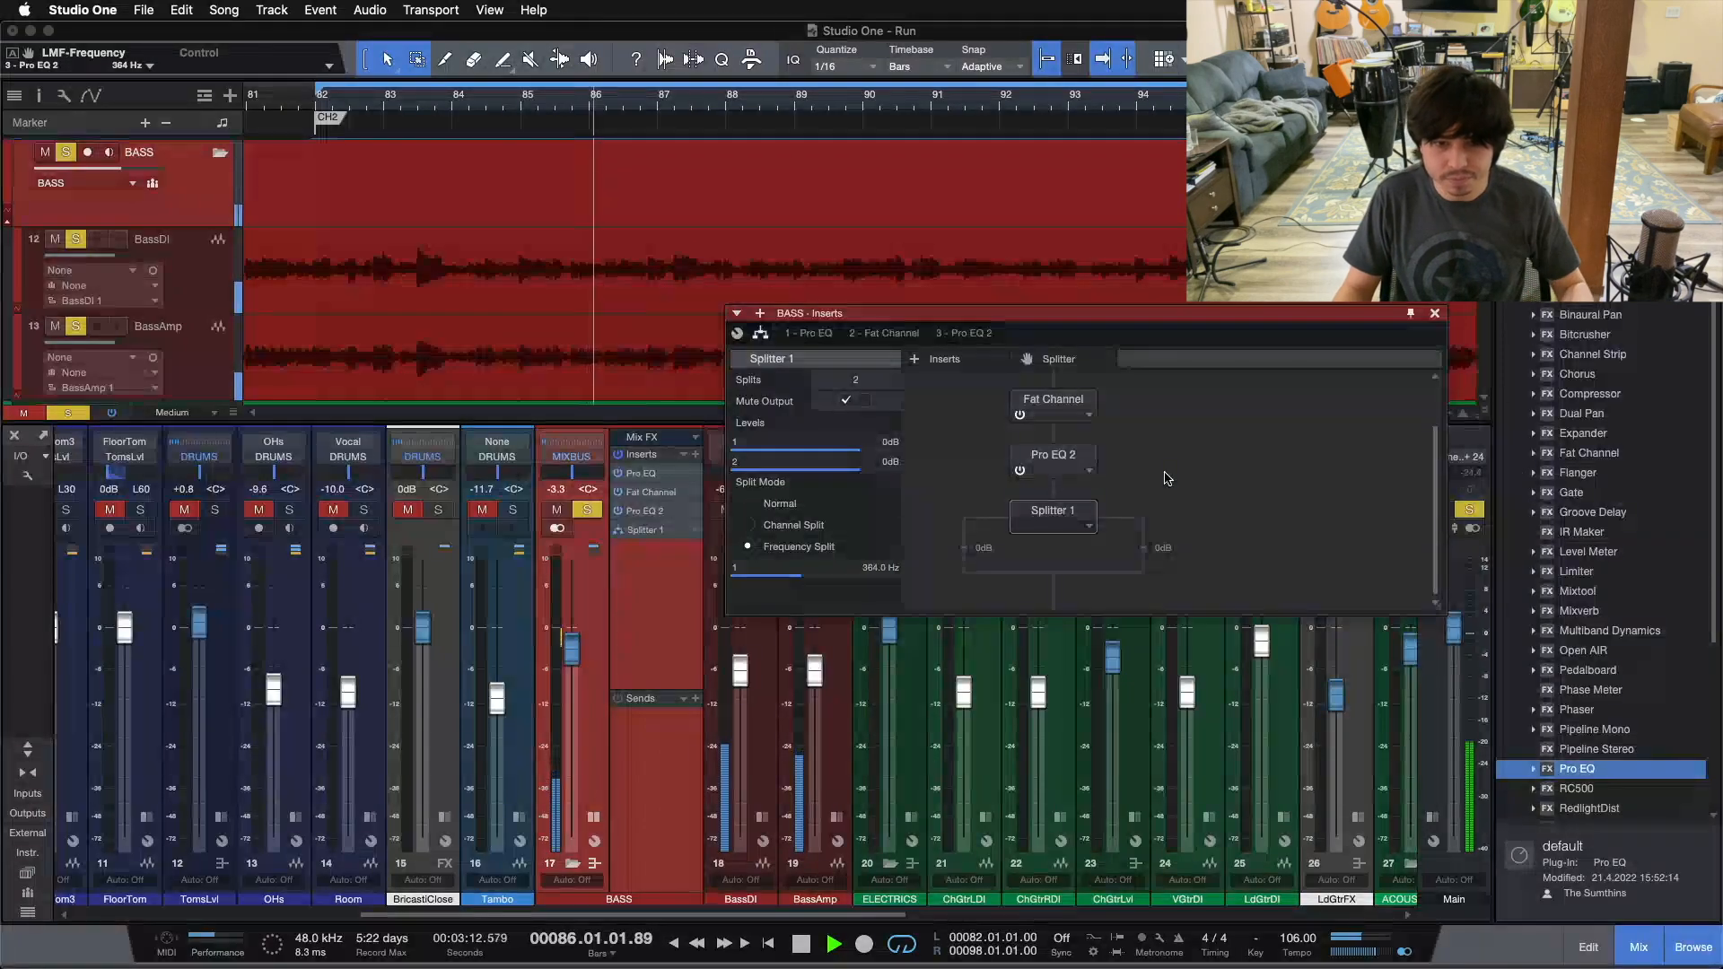
{"action": "key", "text": "space"}
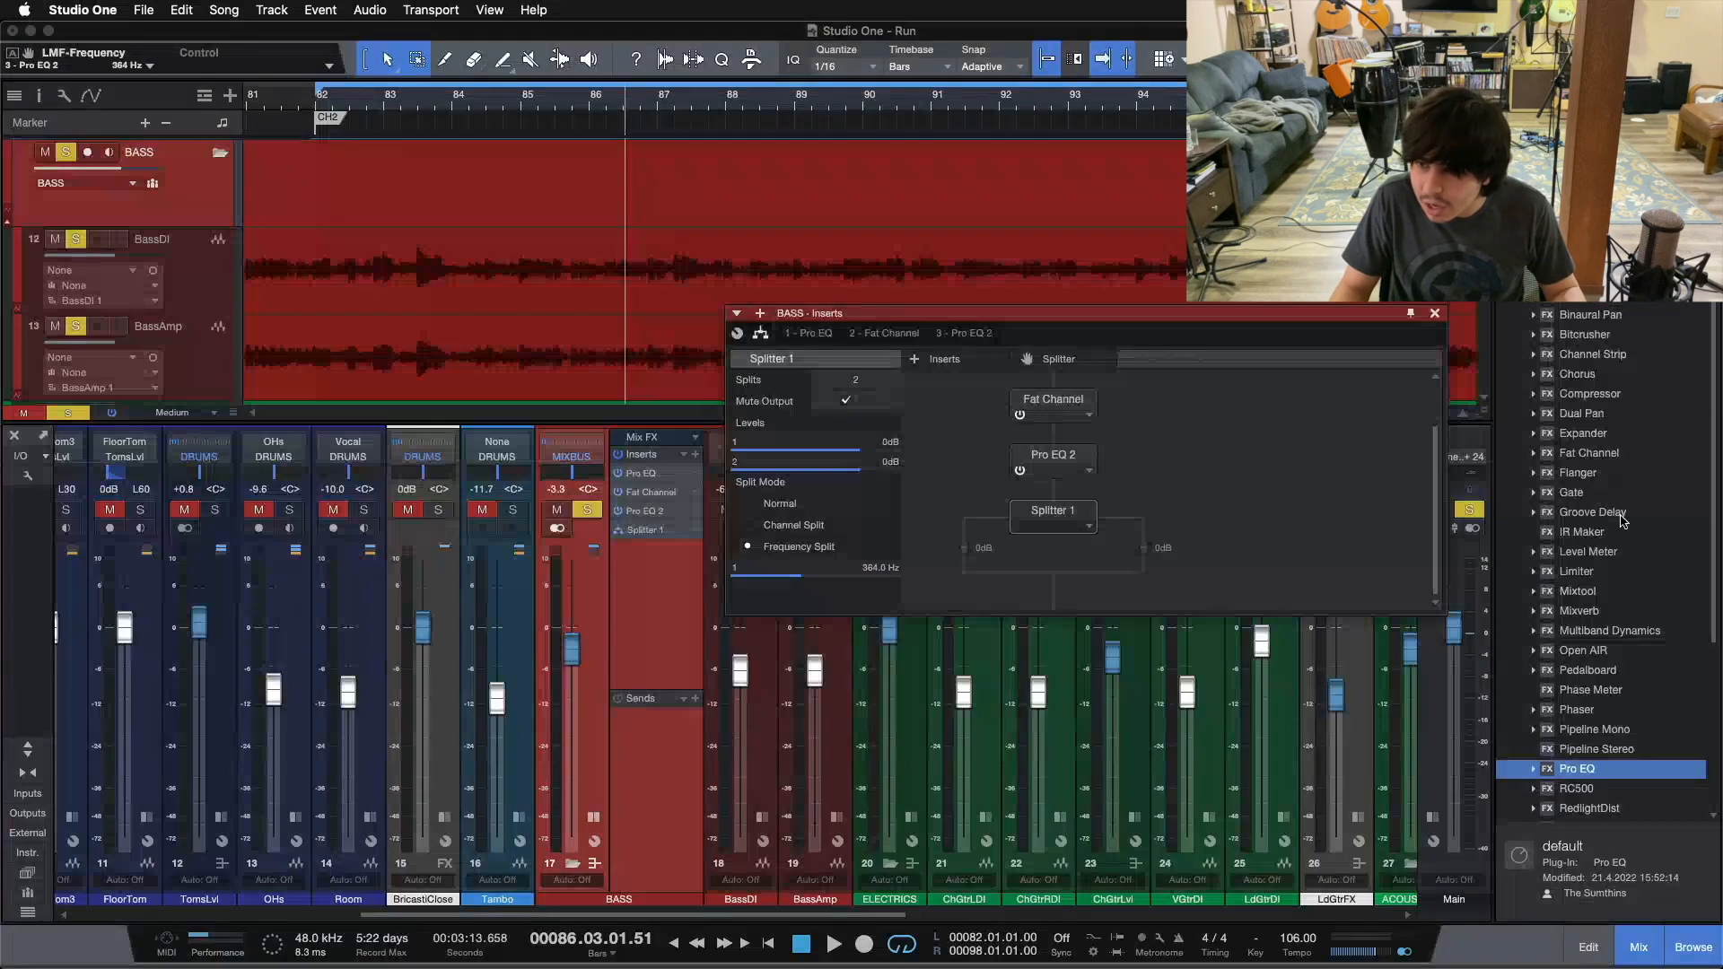
Step: Insert a Chorus on the splitter's second, high-frequency branch and open its editor
{"action": "left_click_drag", "start_coordinate": [1586, 379], "coordinate": [1158, 542]}
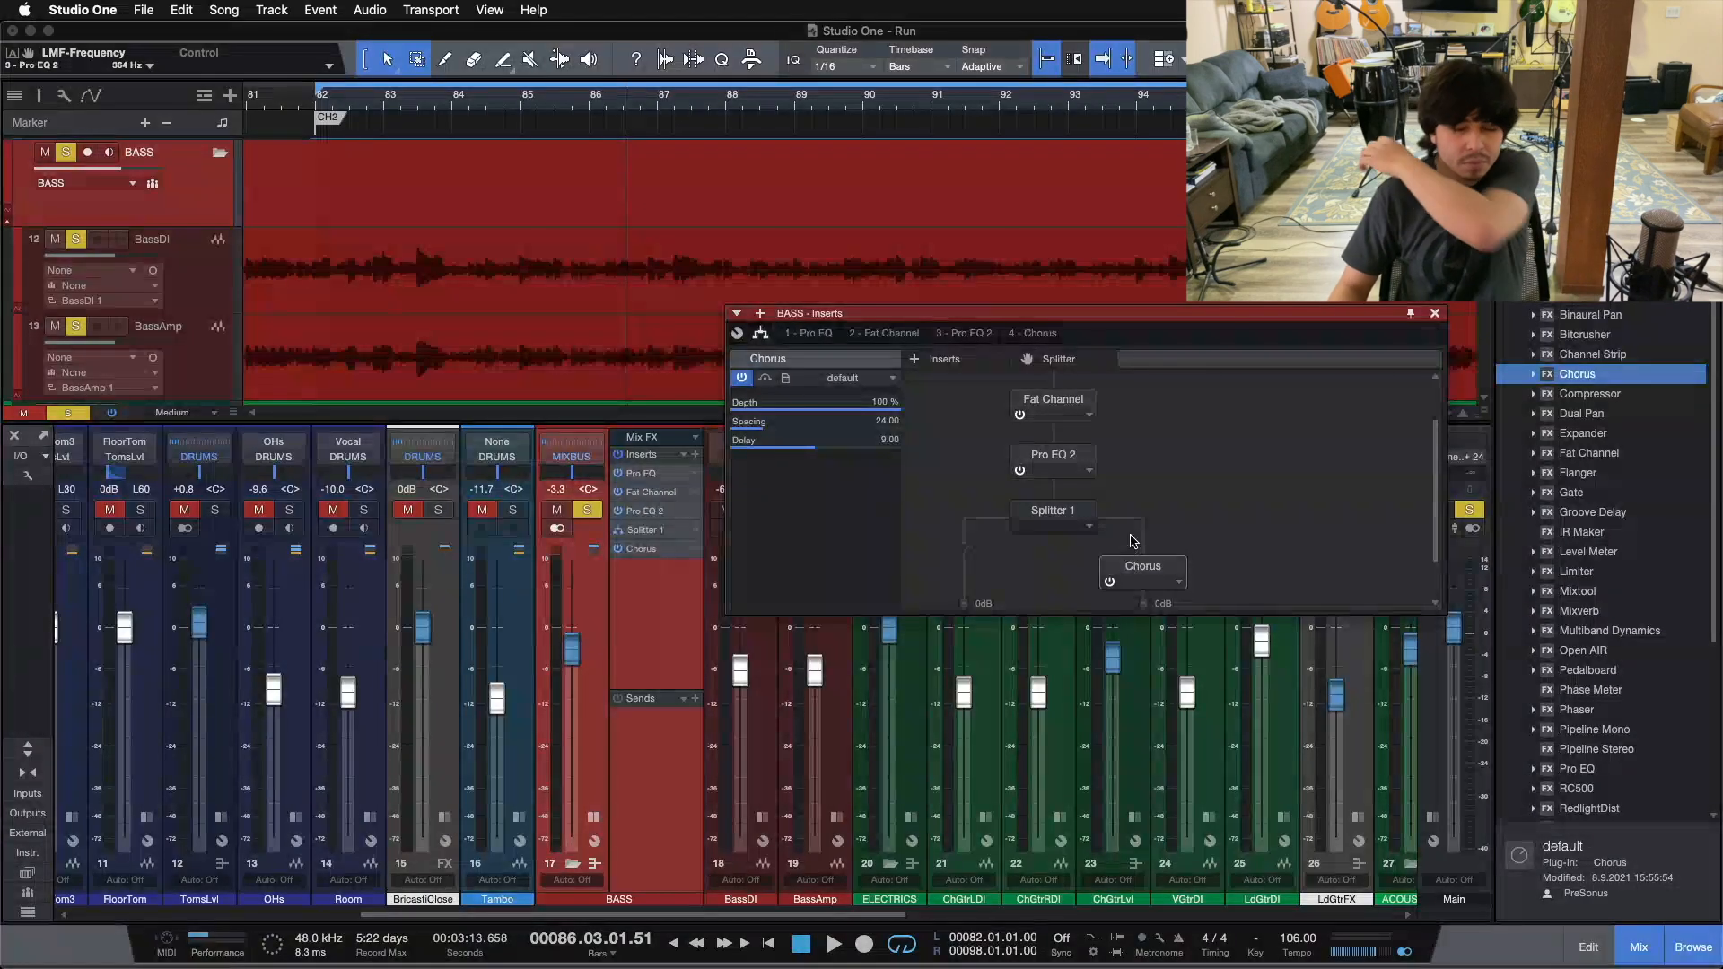
{"action": "scroll", "coordinate": [1128, 548], "scroll_direction": "down", "scroll_amount": 2}
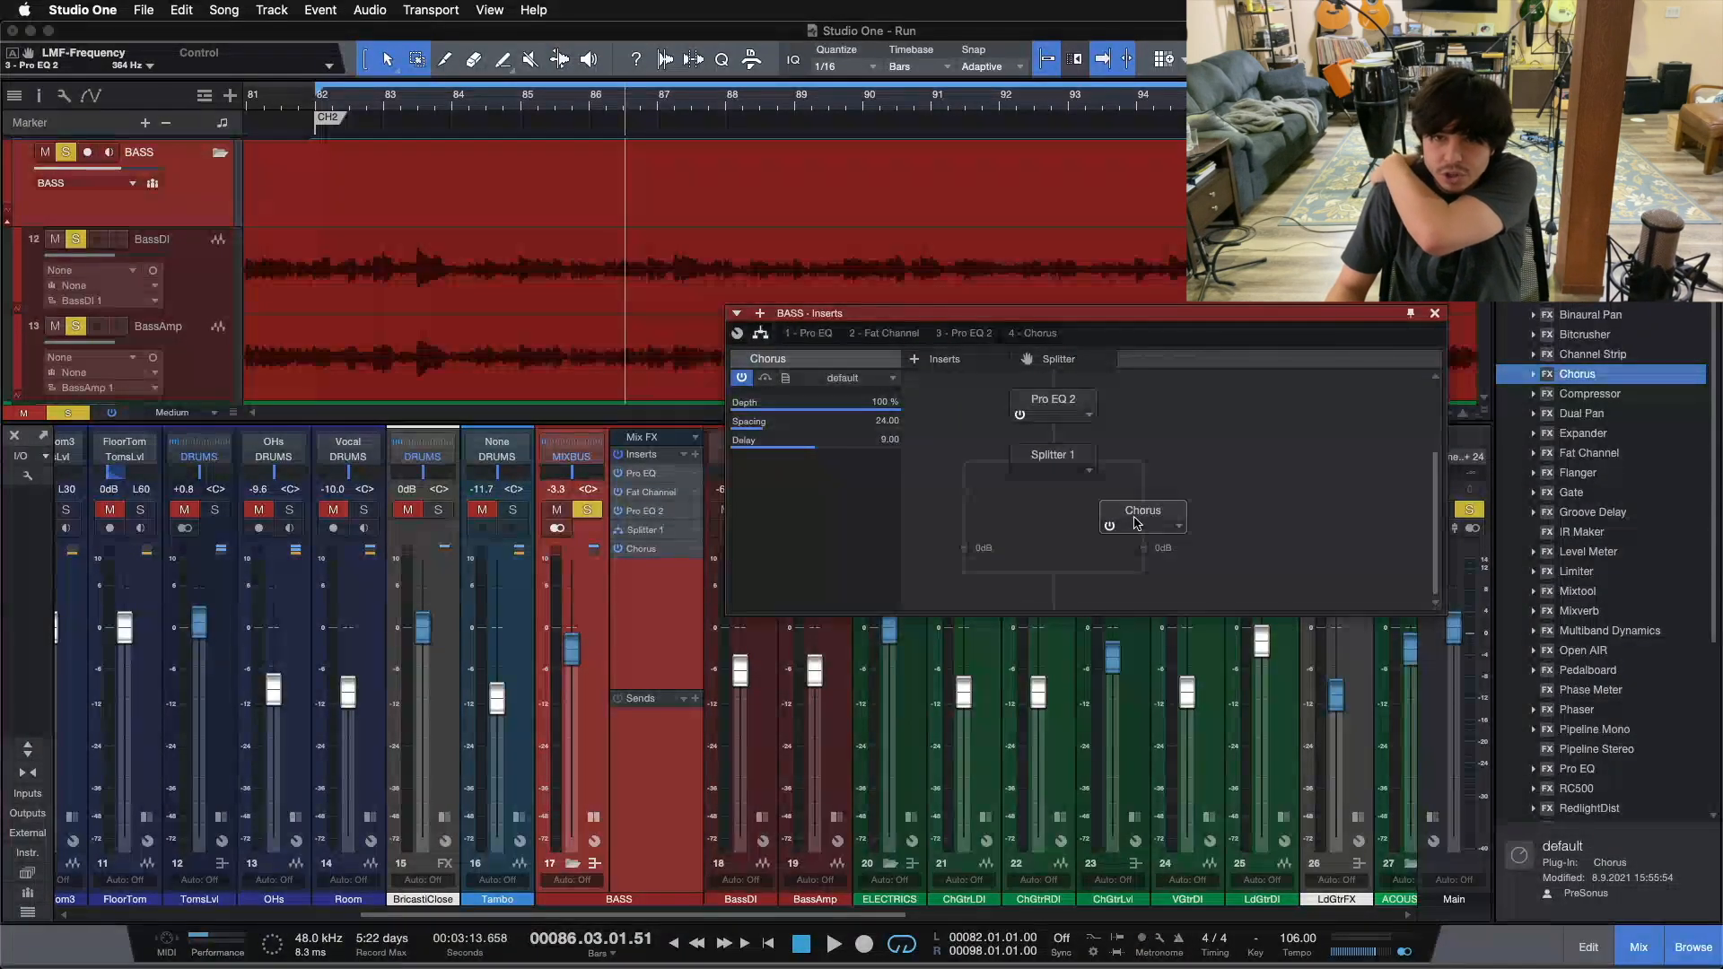
{"action": "double_click", "coordinate": [1136, 523]}
Step: Play the bass from bar 82 and lower the Chorus depth to 24%
{"action": "key", "text": "space"}
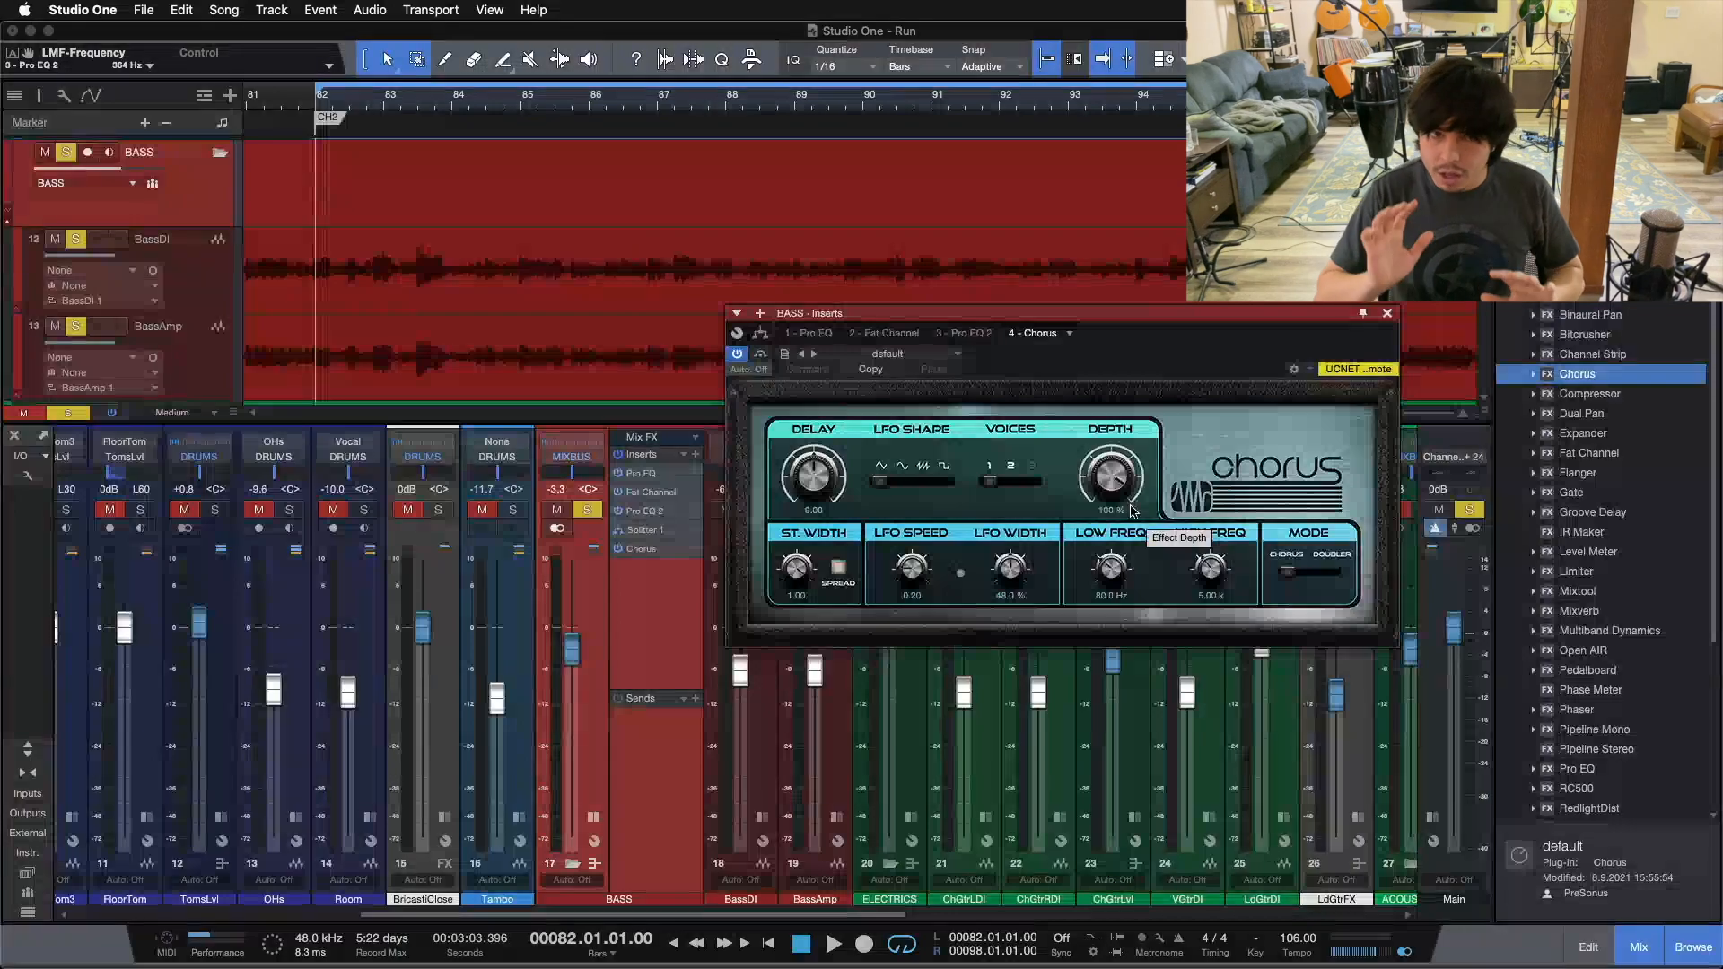
{"action": "key", "text": "space"}
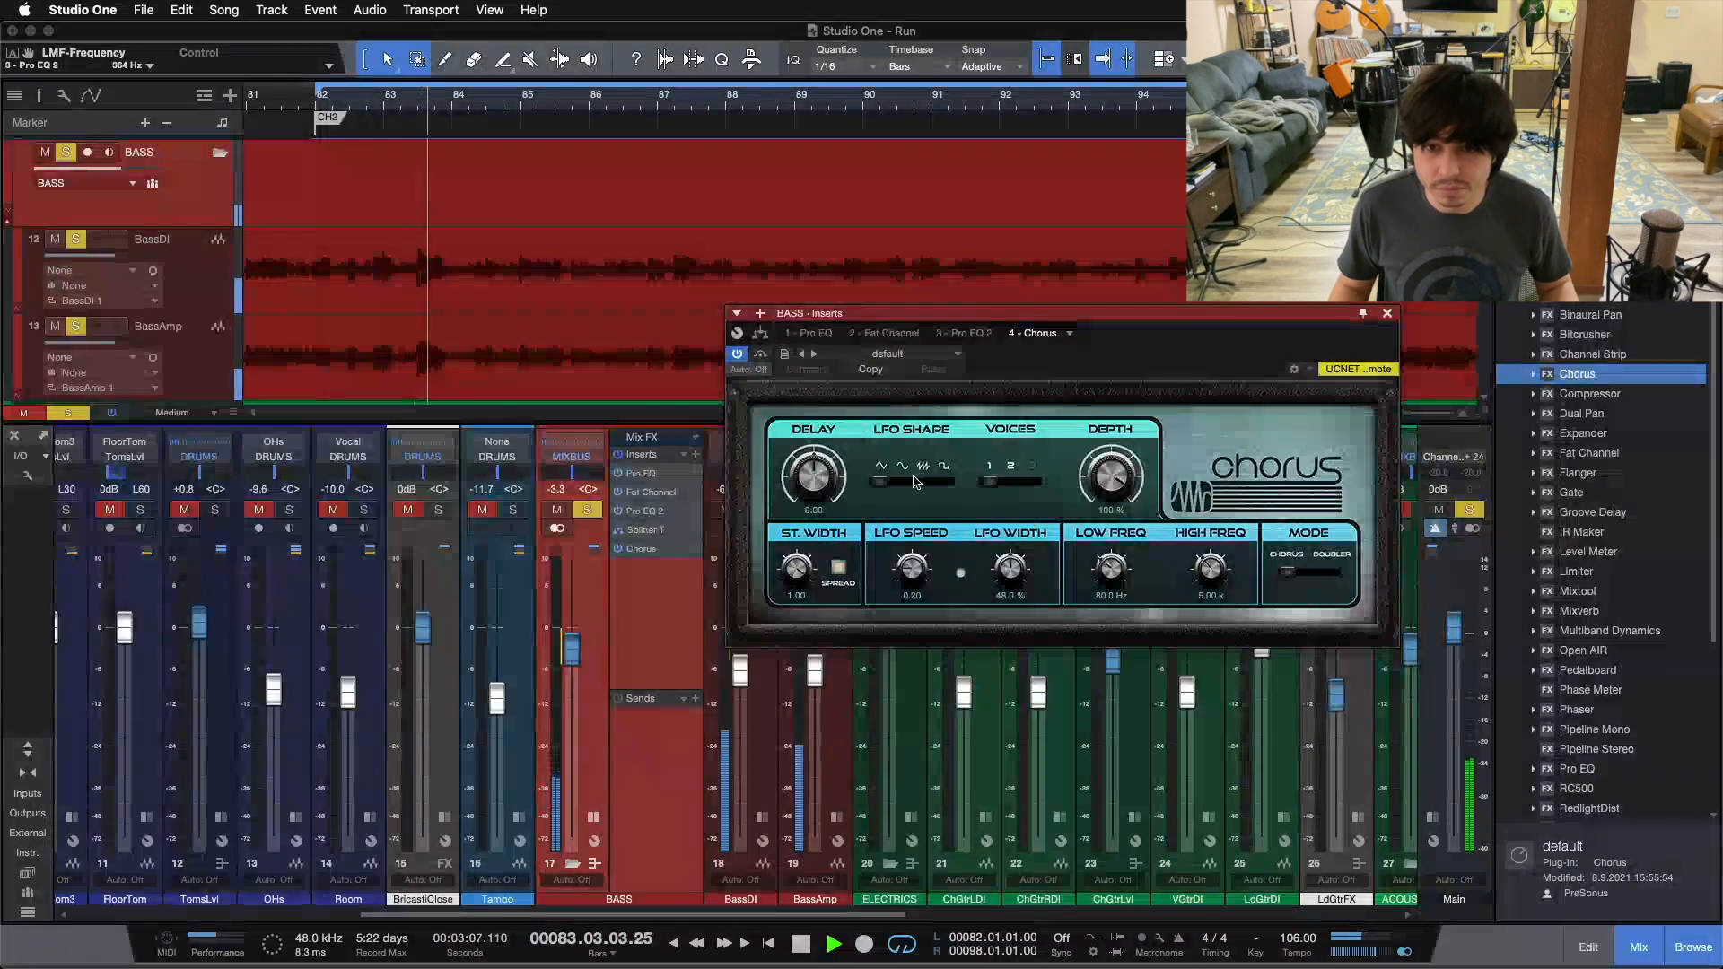
{"action": "left_click_drag", "start_coordinate": [1075, 463], "coordinate": [1079, 573]}
{"action": "left_click_drag", "start_coordinate": [1111, 495], "coordinate": [1110, 483]}
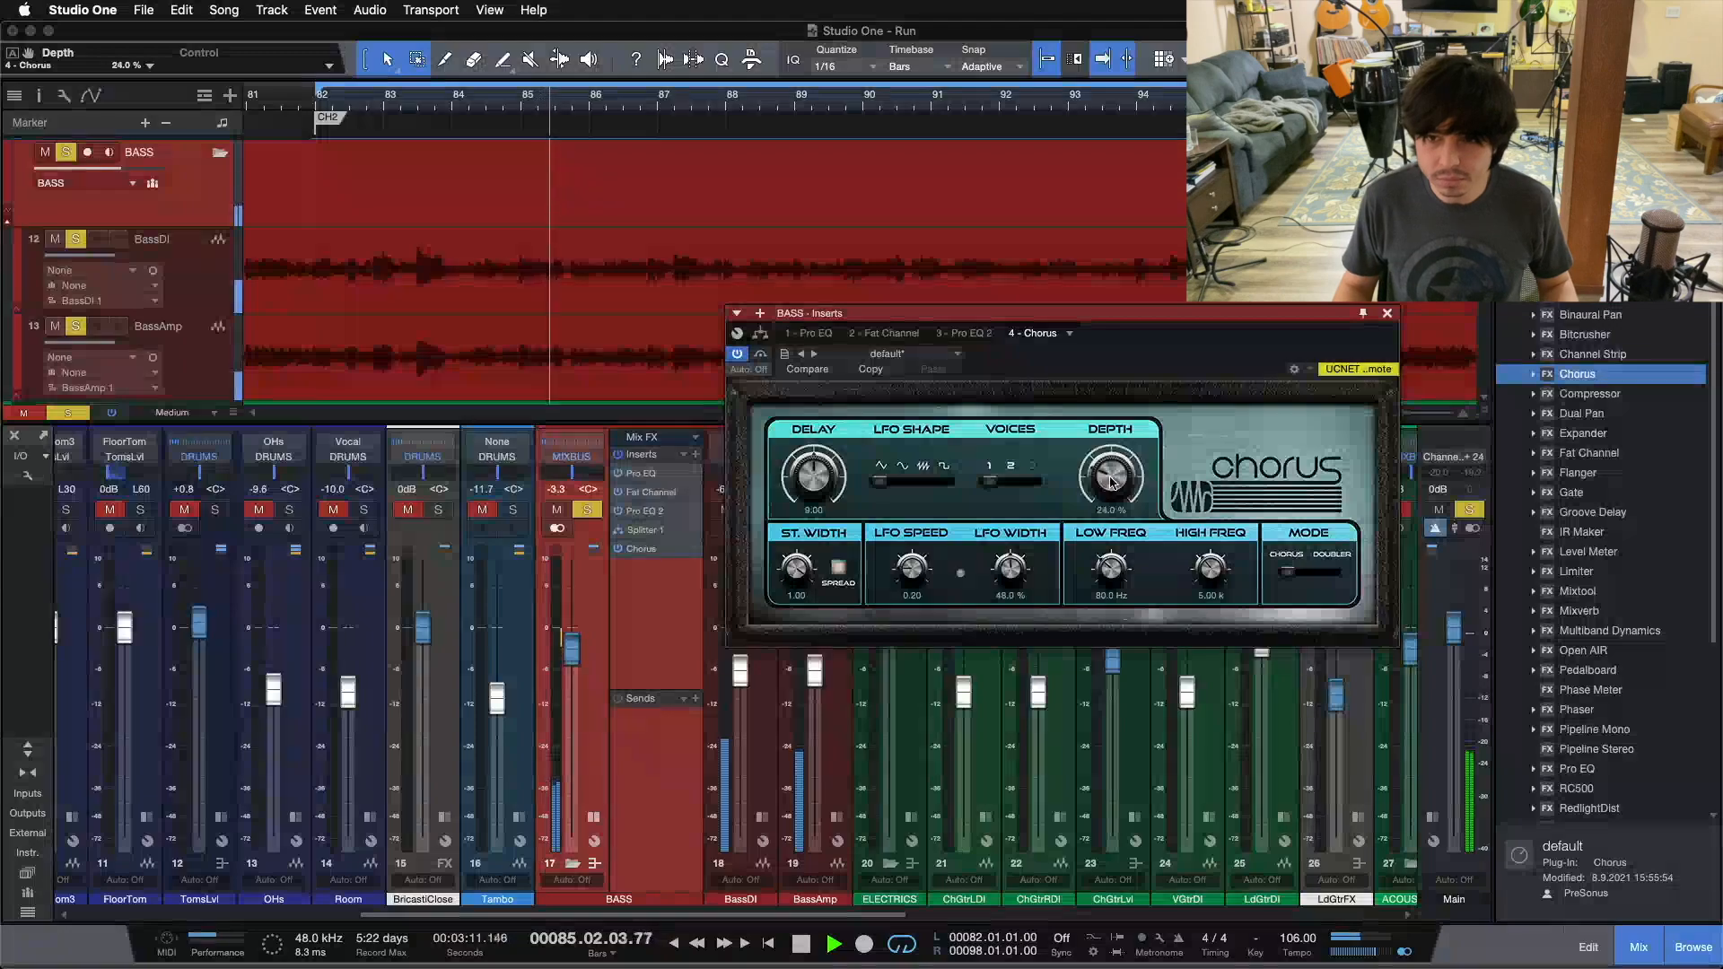
Step: Raise the Chorus depth to 49% while the bass plays
{"action": "scroll", "coordinate": [1111, 483], "scroll_direction": "up", "scroll_amount": 5}
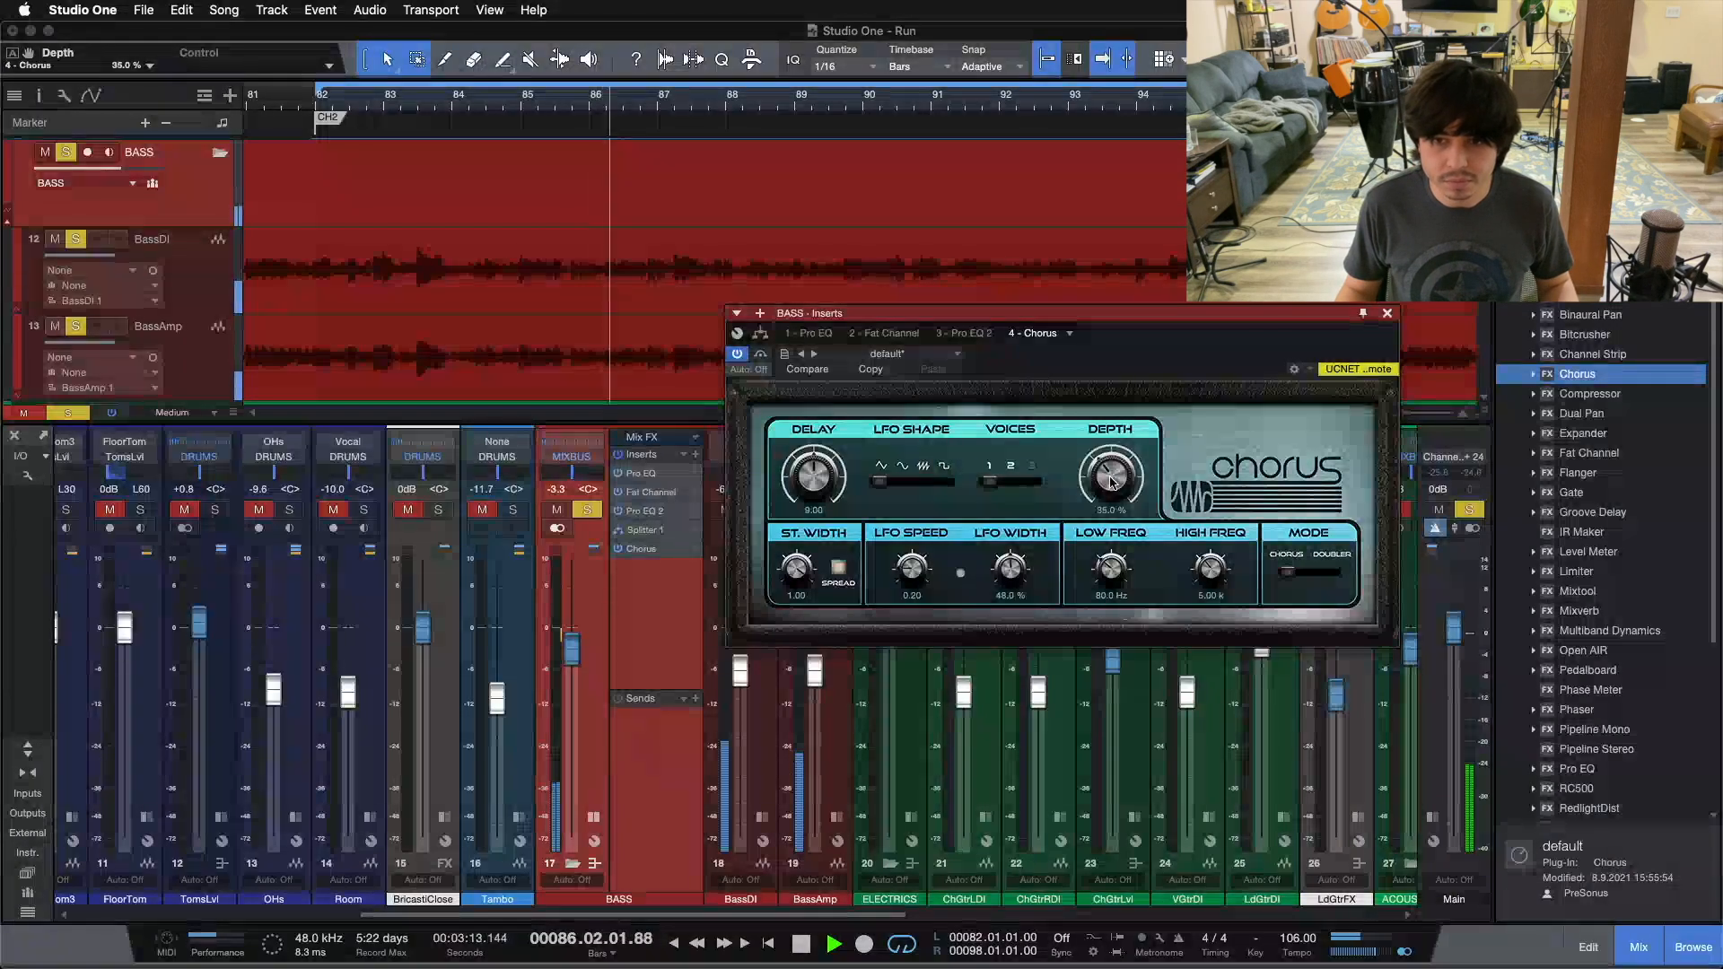
{"action": "scroll", "coordinate": [1110, 483], "scroll_direction": "up", "scroll_amount": 3}
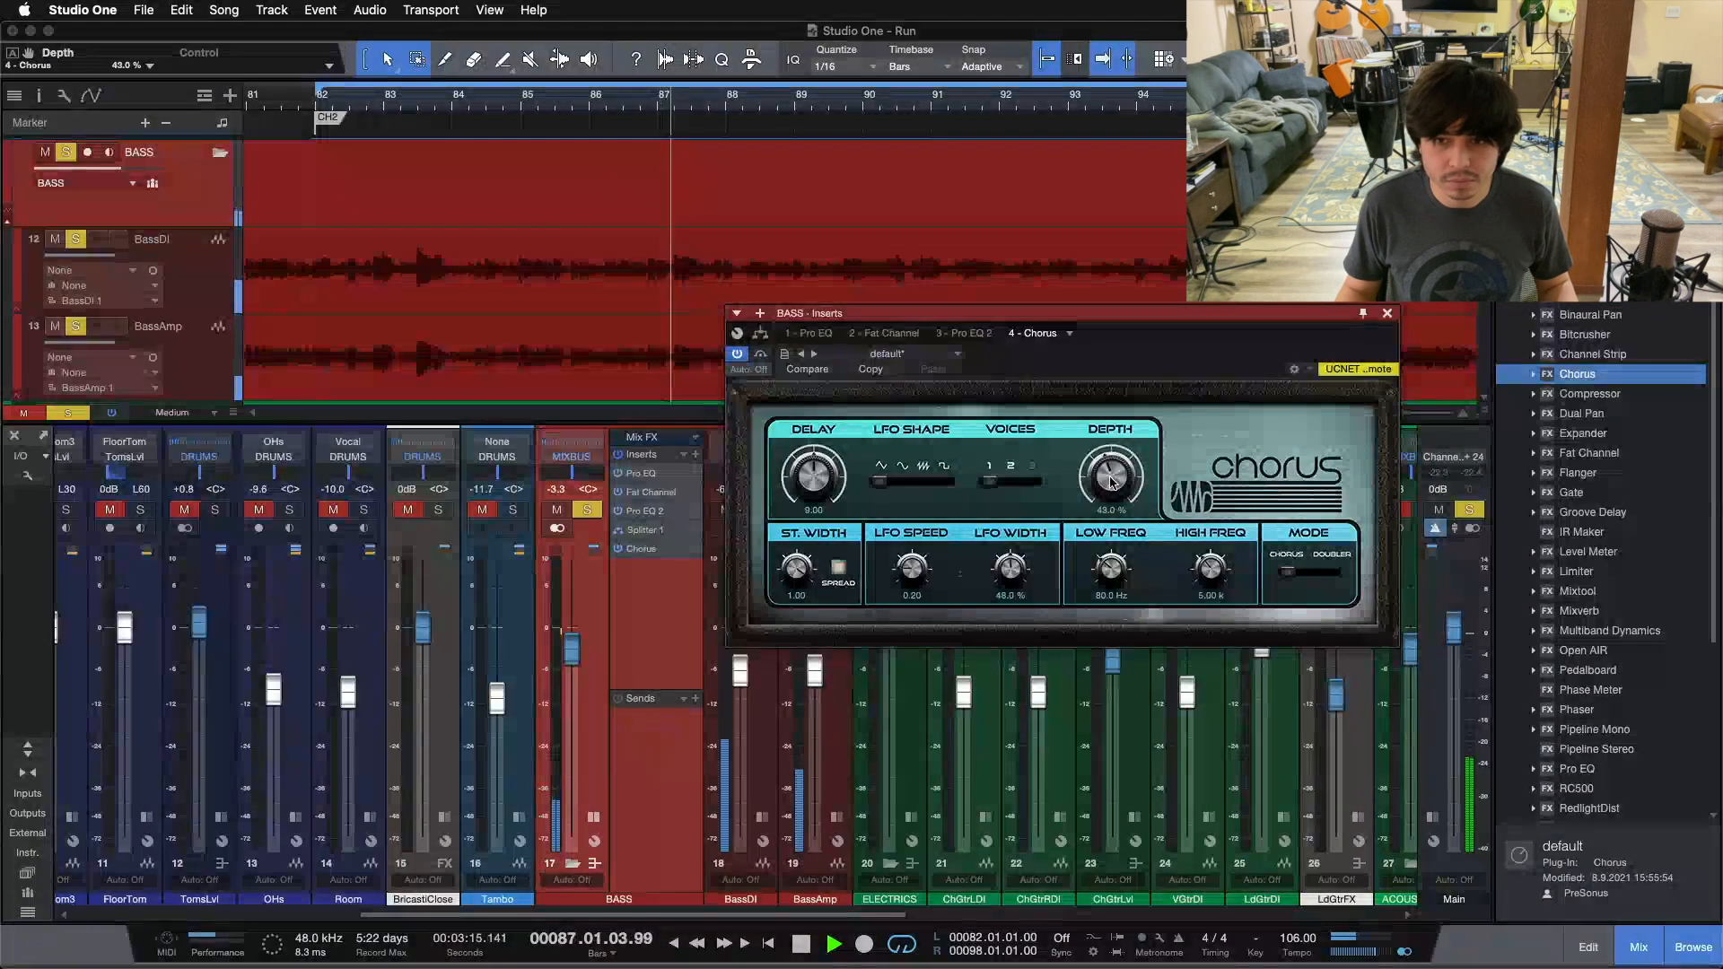
{"action": "scroll", "coordinate": [1111, 482], "scroll_direction": "up", "scroll_amount": 1}
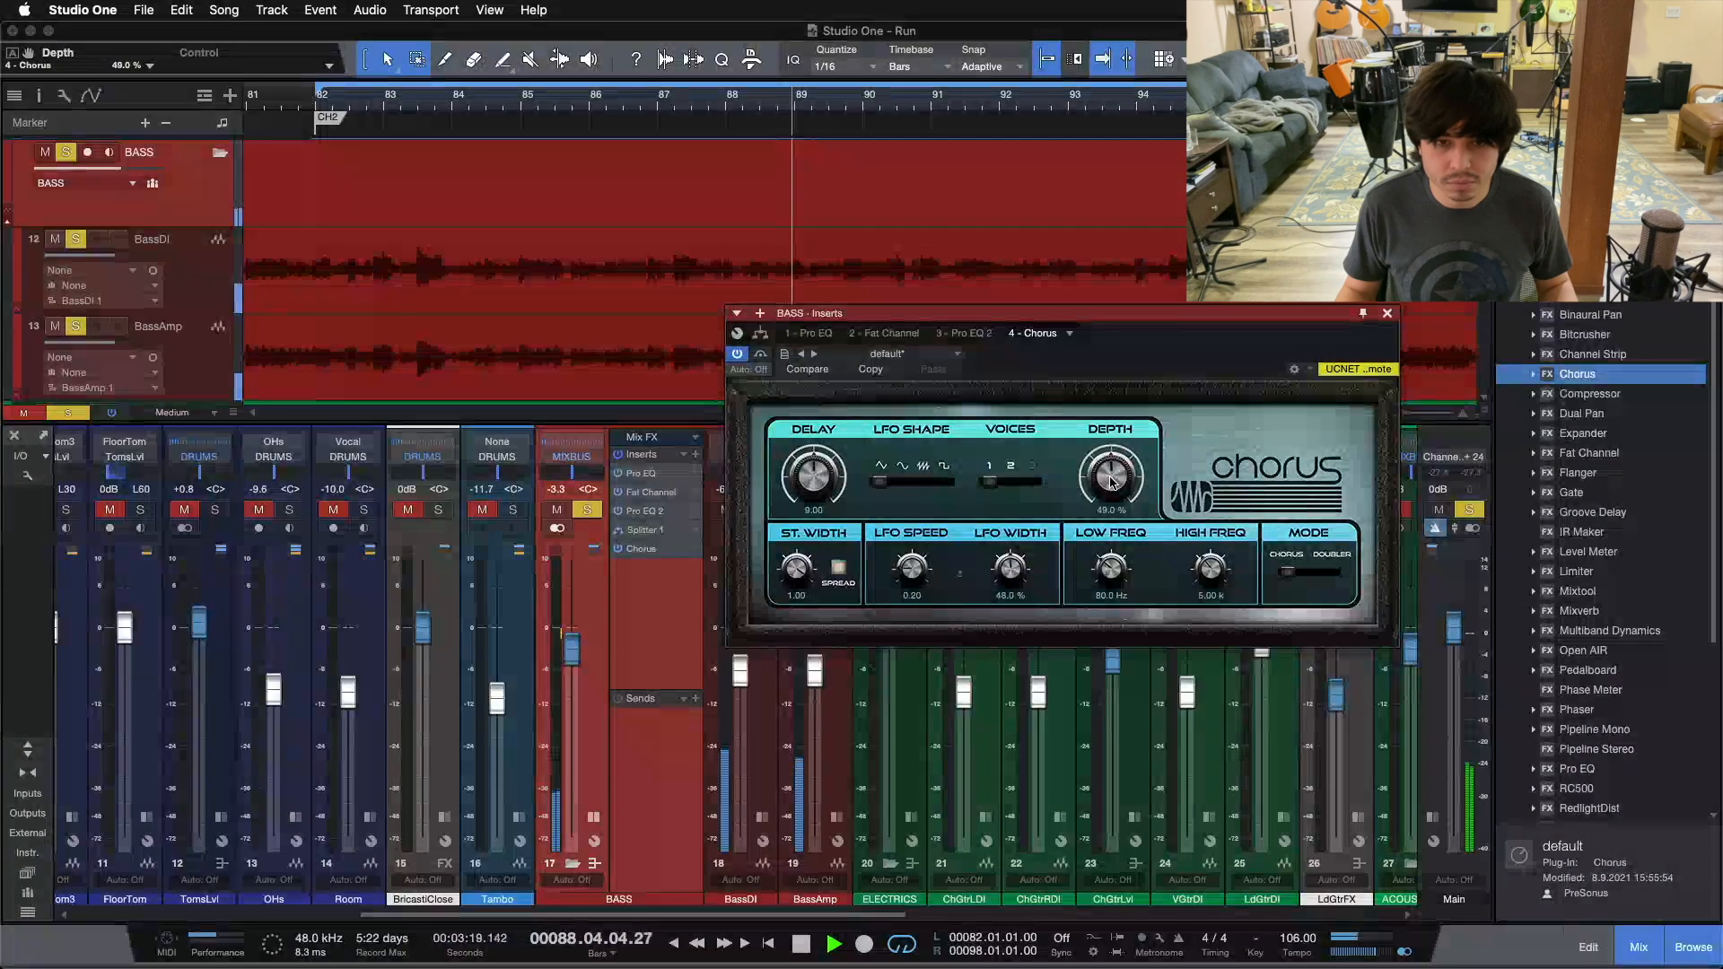
Step: Audition the Chorus with its spread mode toggled and stereo width swept, keeping spread mode and a width of 1.00
{"action": "left_click", "coordinate": [839, 569]}
{"action": "left_click", "coordinate": [839, 569]}
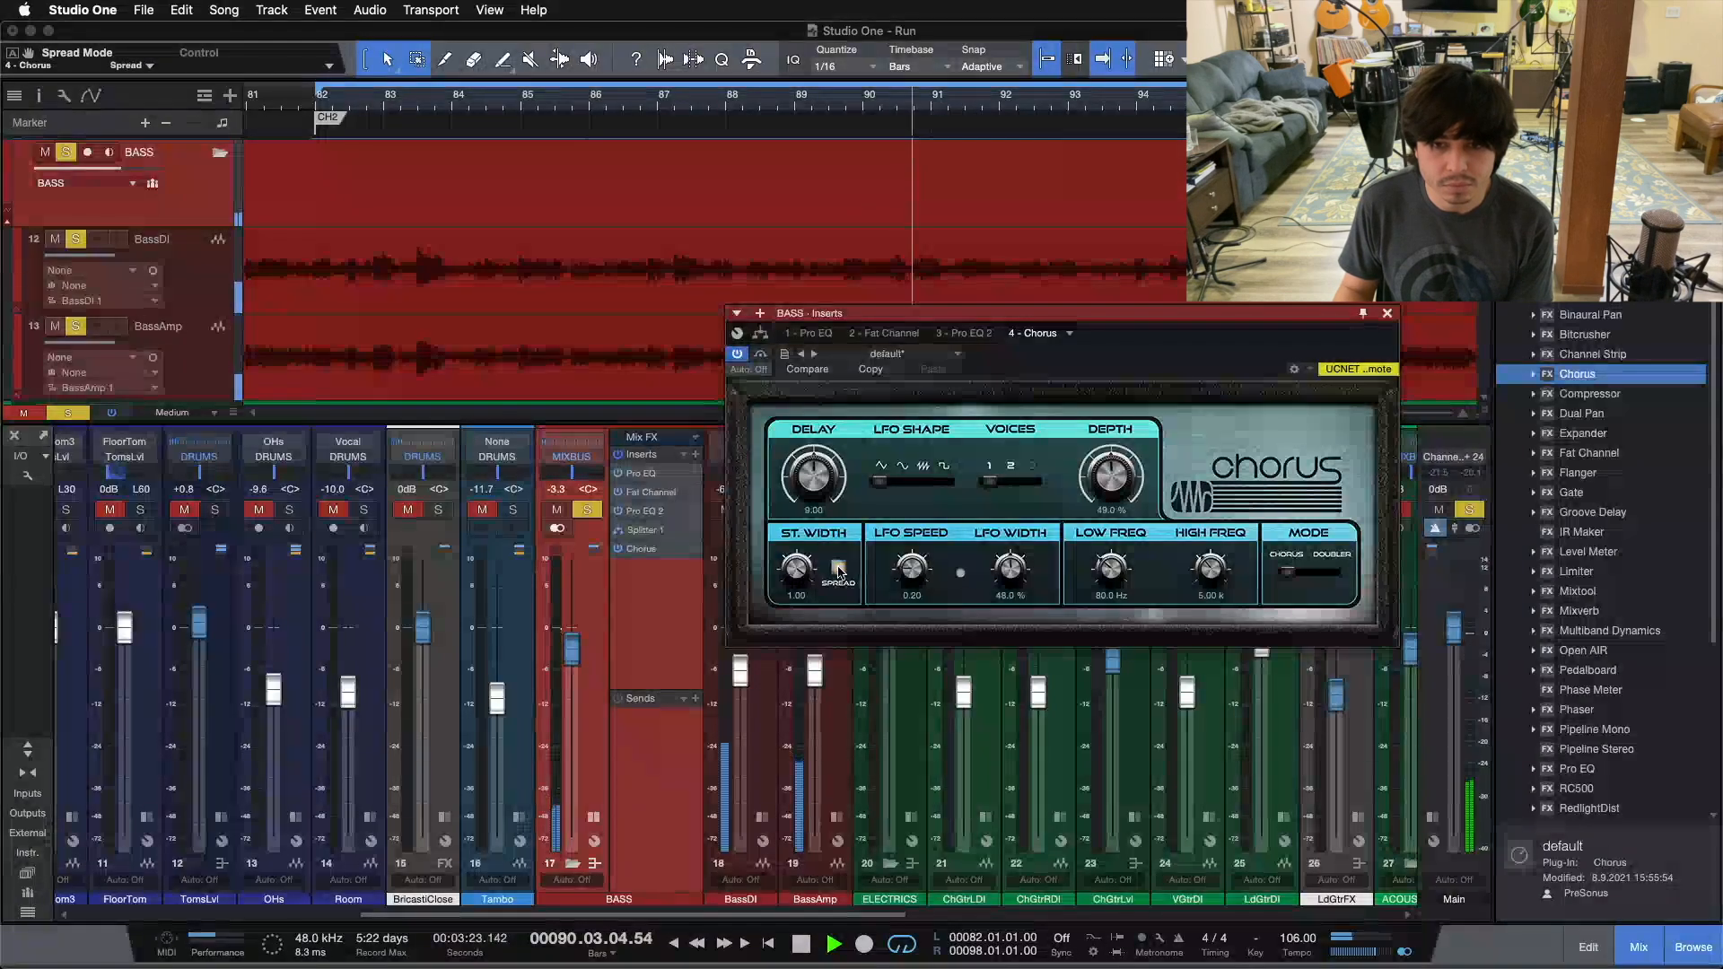
{"action": "left_click_drag", "start_coordinate": [797, 569], "coordinate": [1031, 356]}
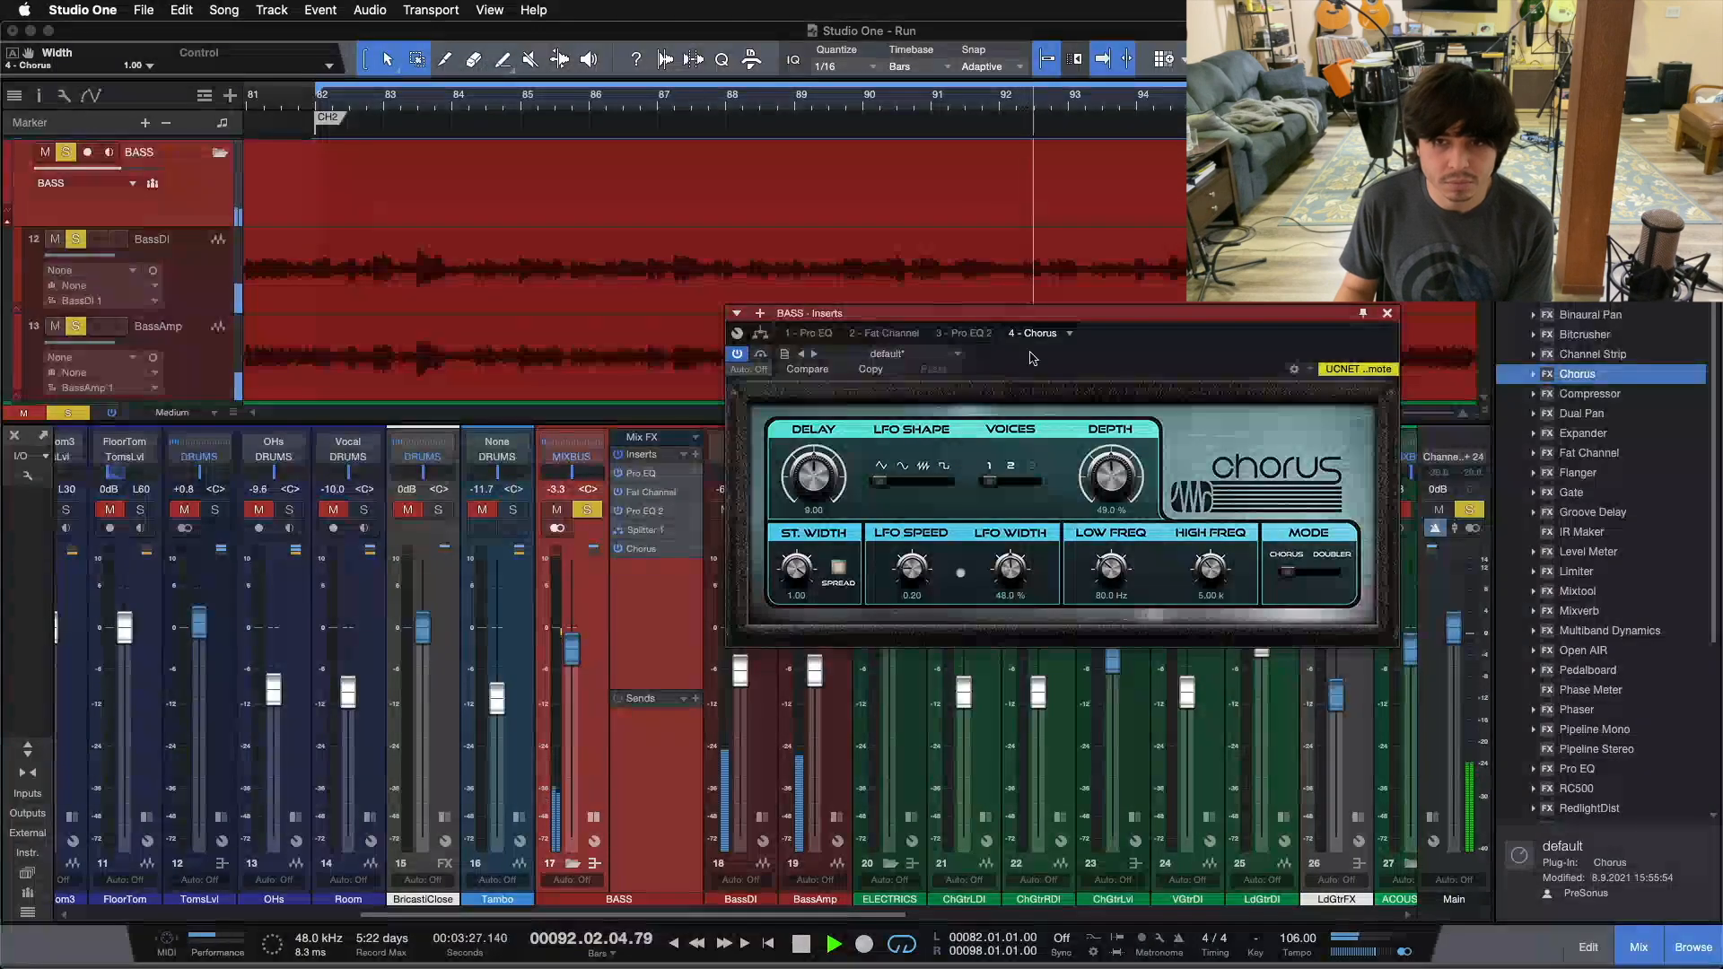
Step: Compare the main output in mono and stereo, and stop playback
{"action": "left_click", "coordinate": [1406, 953]}
{"action": "left_click", "coordinate": [1406, 953]}
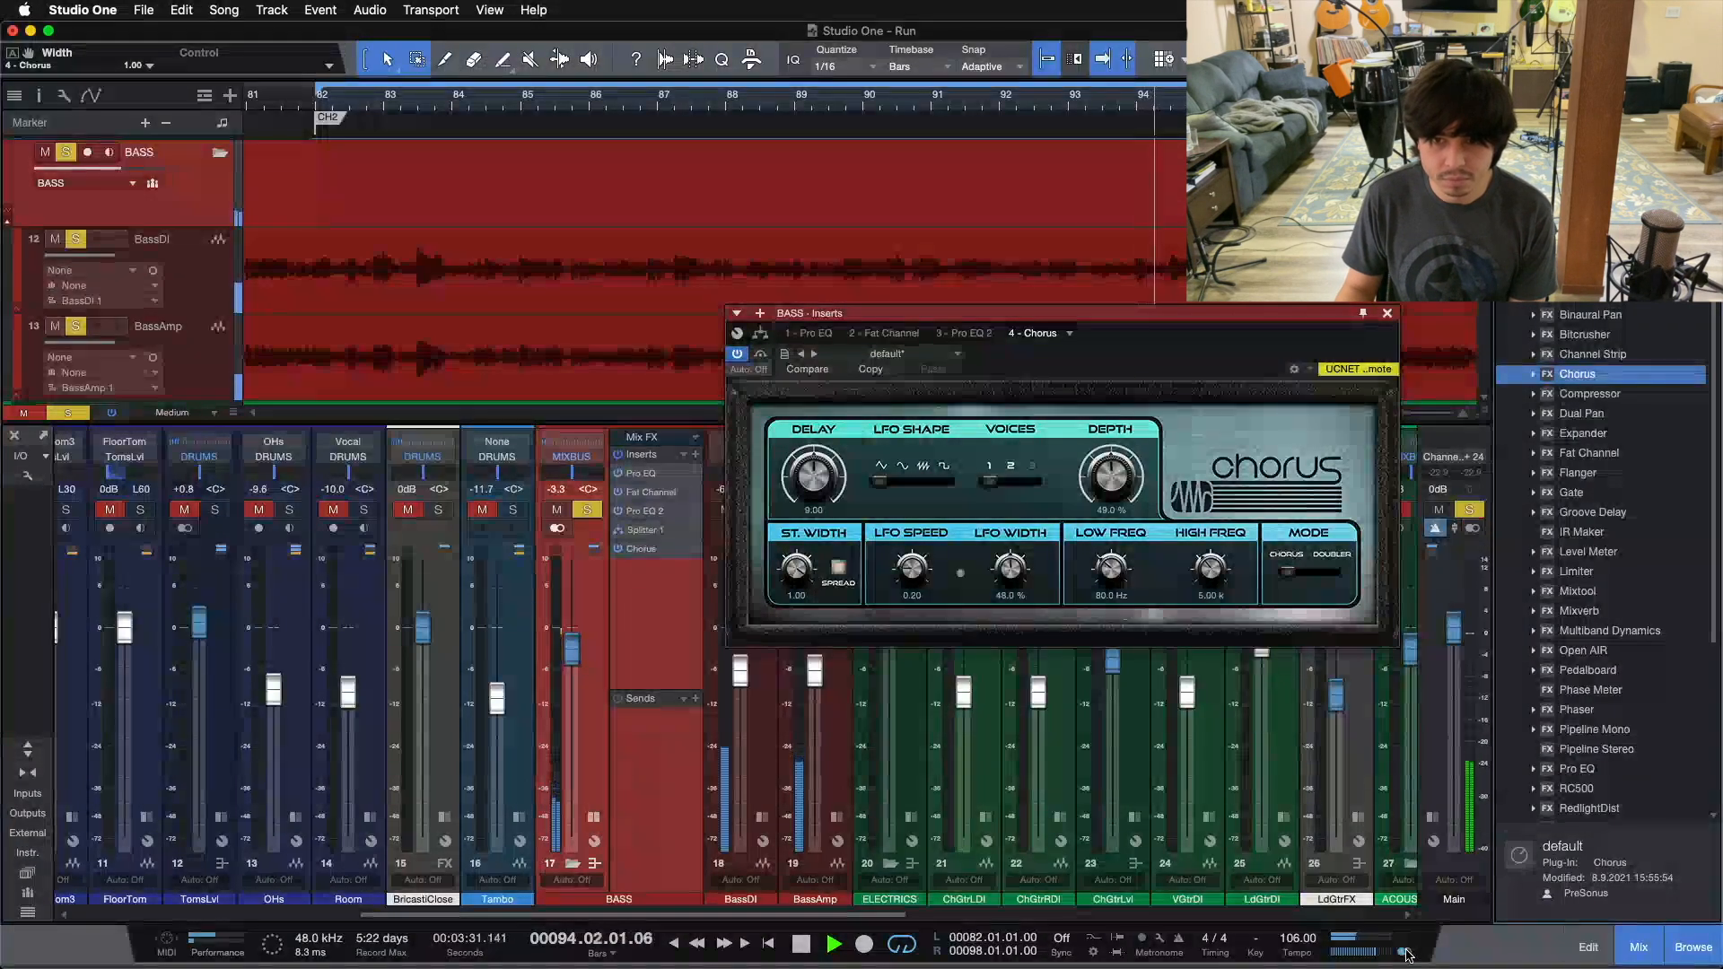
{"action": "key", "text": "space"}
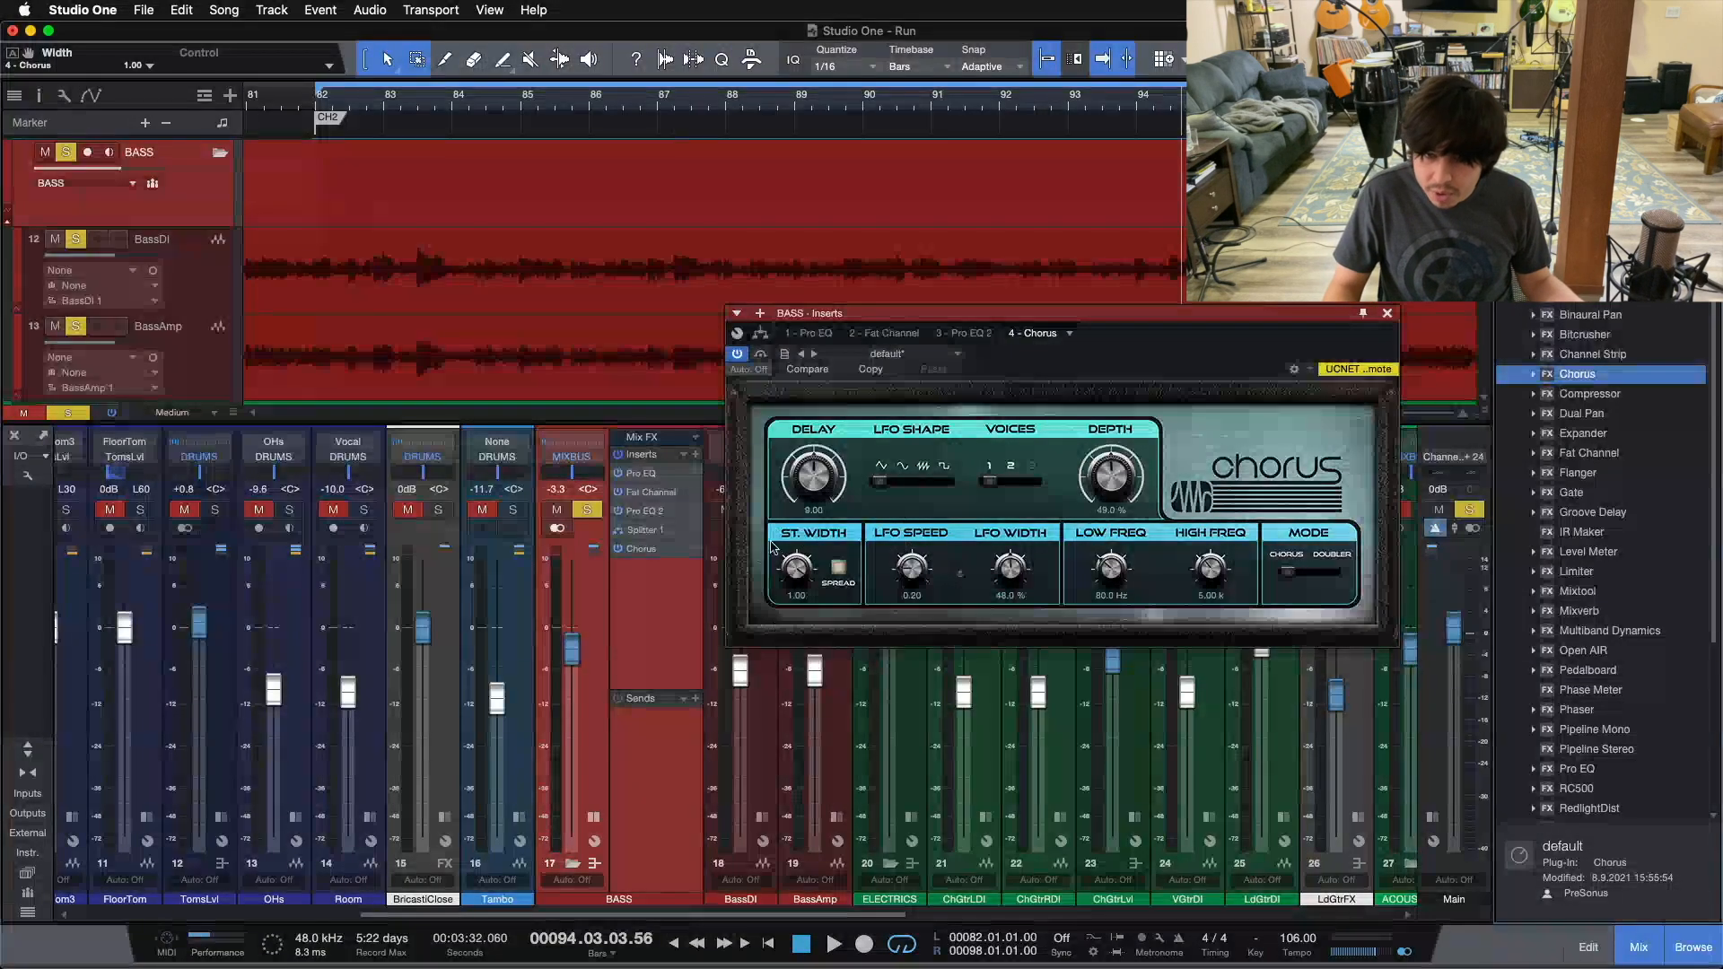
{"action": "left_click", "coordinate": [853, 418]}
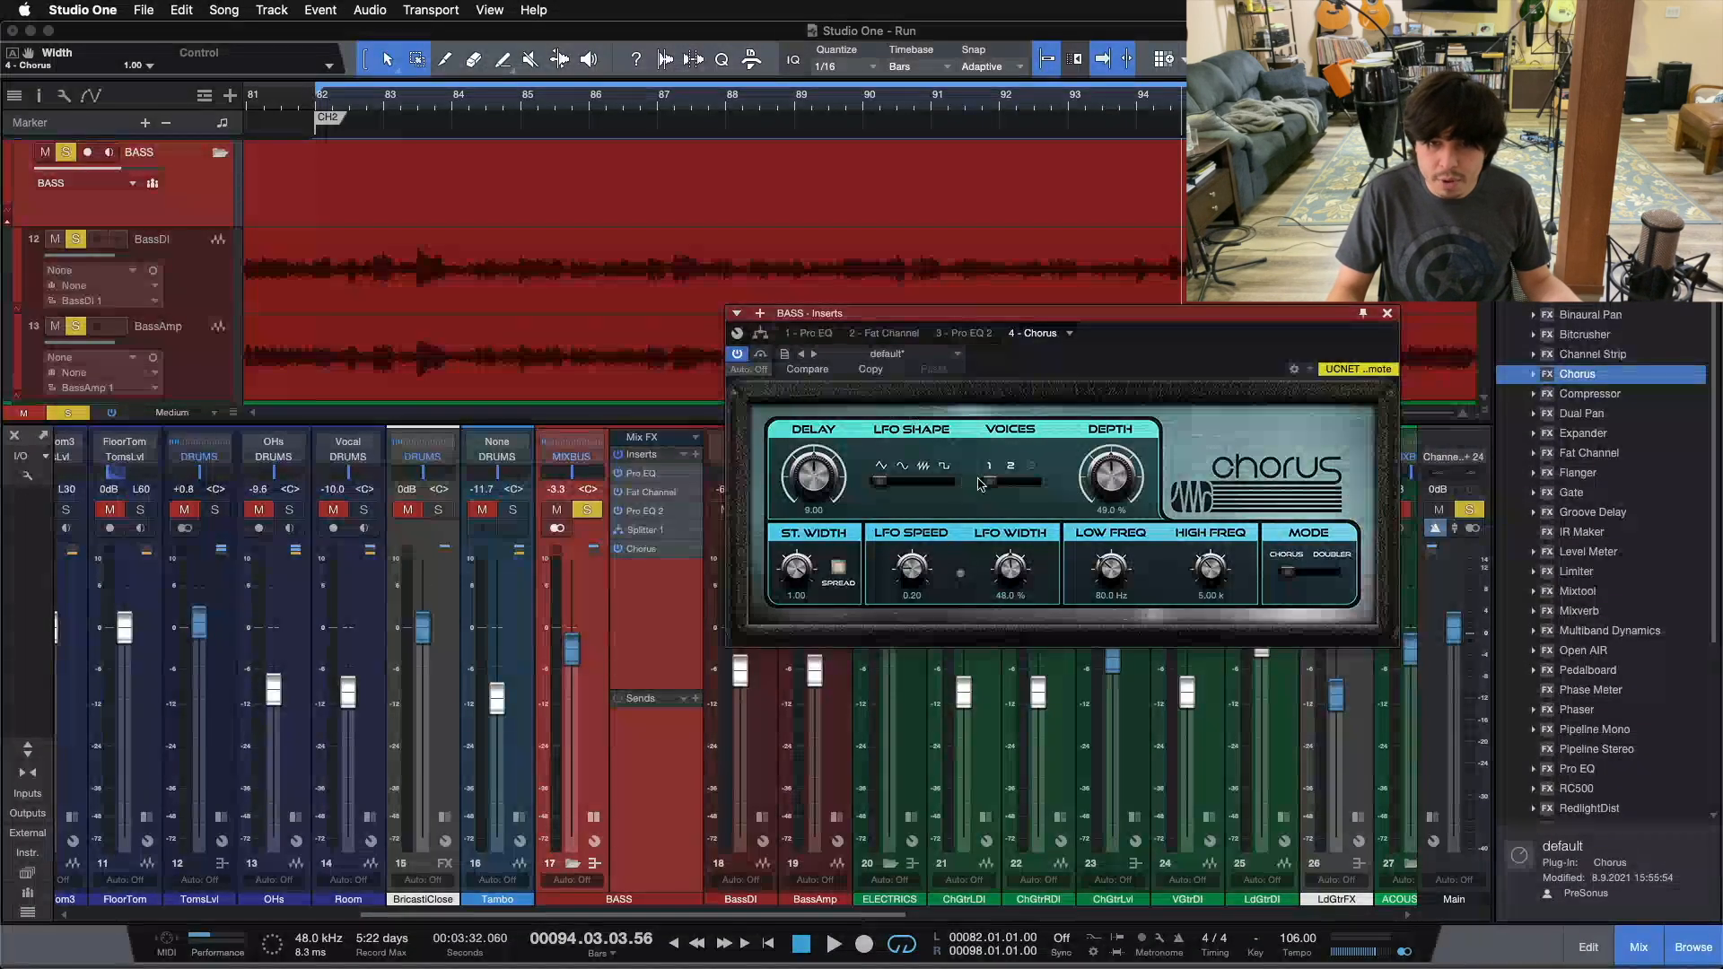
Step: Replay the bass from bar 82, try a Chorus depth of 100% and a 15 ms delay, and undo the delay change
{"action": "key", "text": "space"}
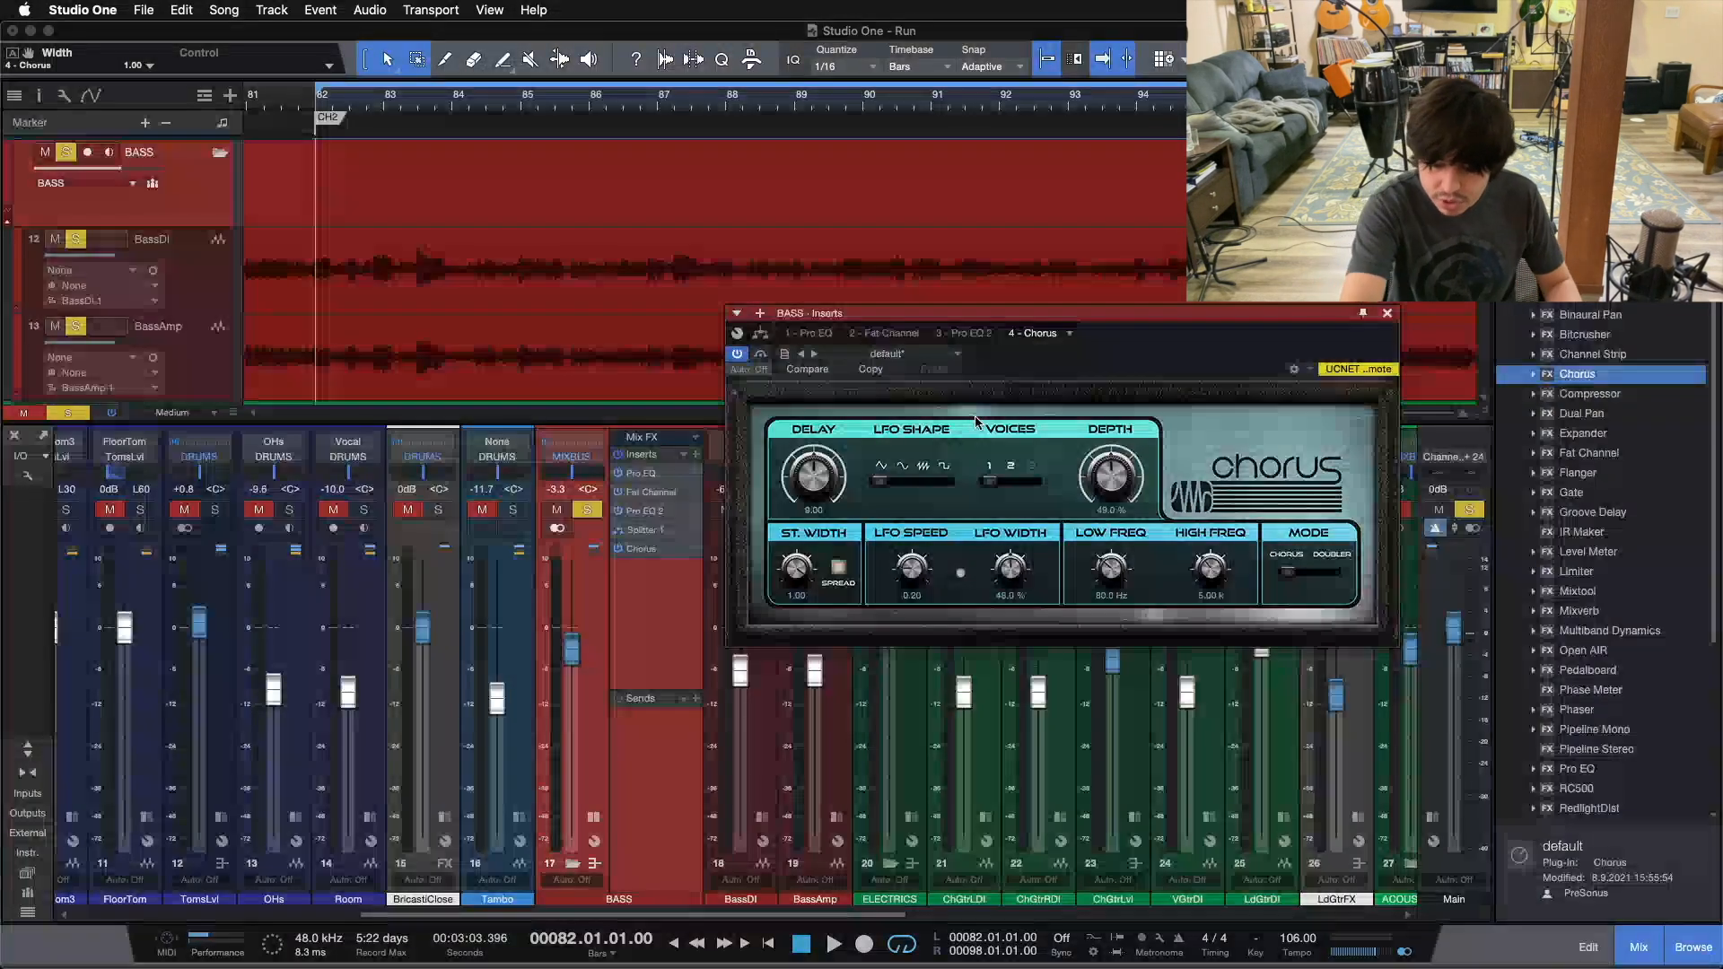
{"action": "left_click_drag", "start_coordinate": [1111, 475], "coordinate": [1136, 131]}
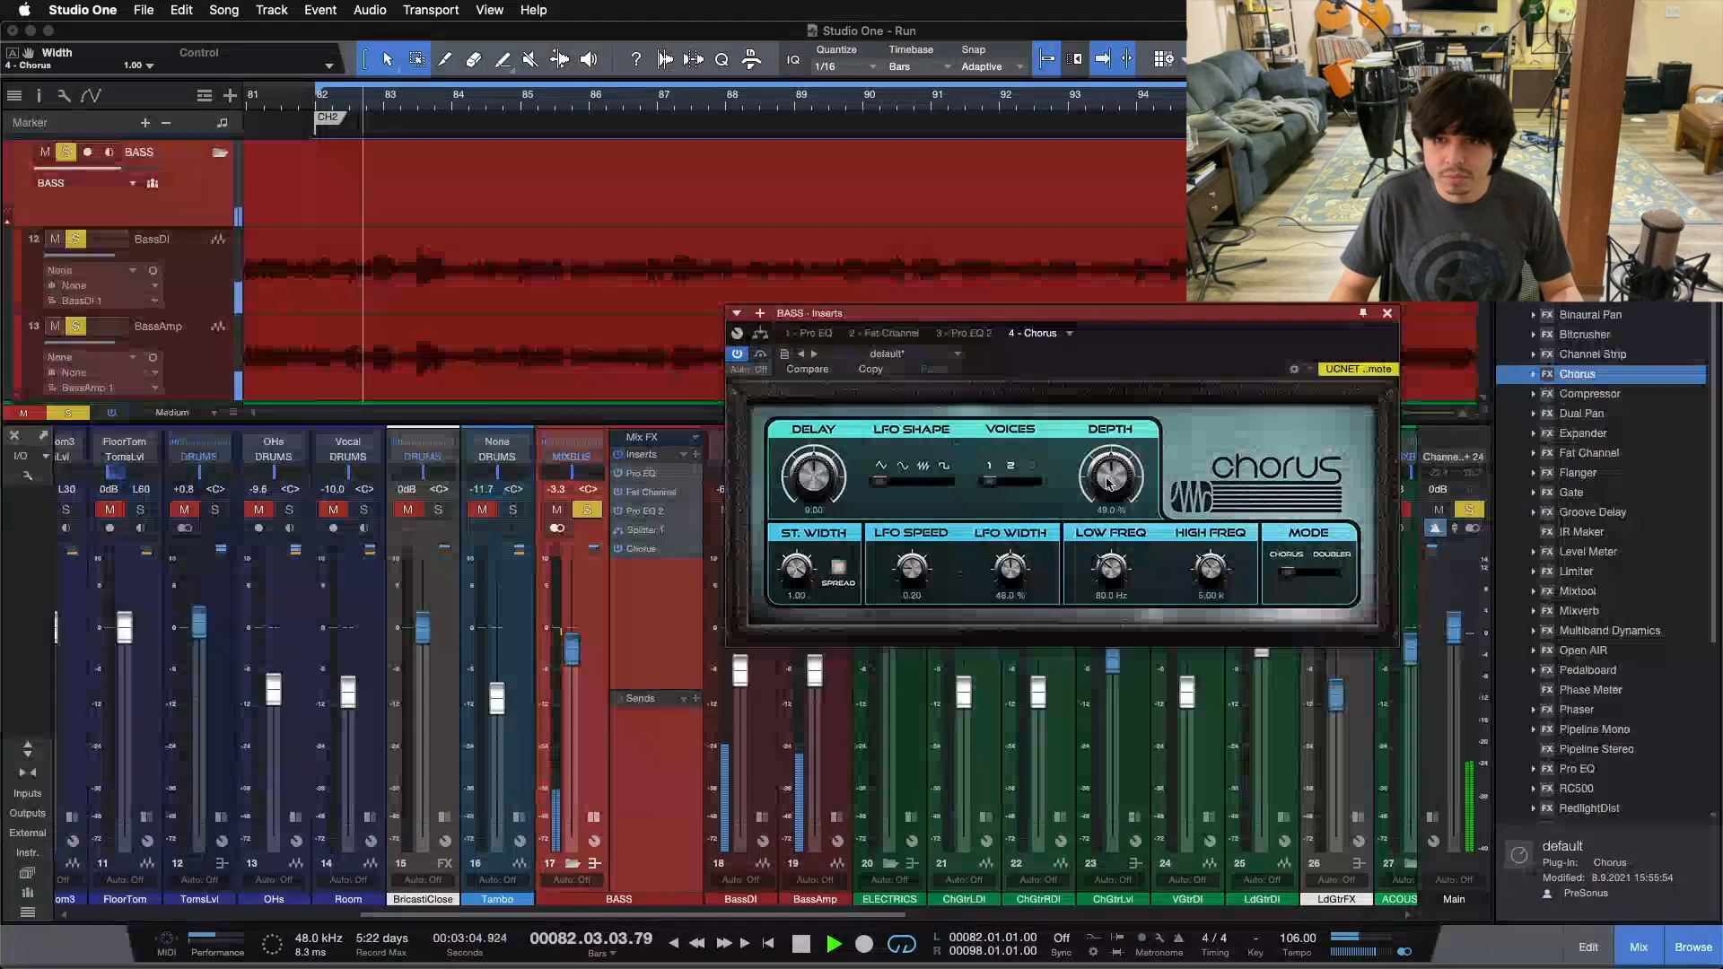
{"action": "left_click_drag", "start_coordinate": [812, 476], "coordinate": [807, 326]}
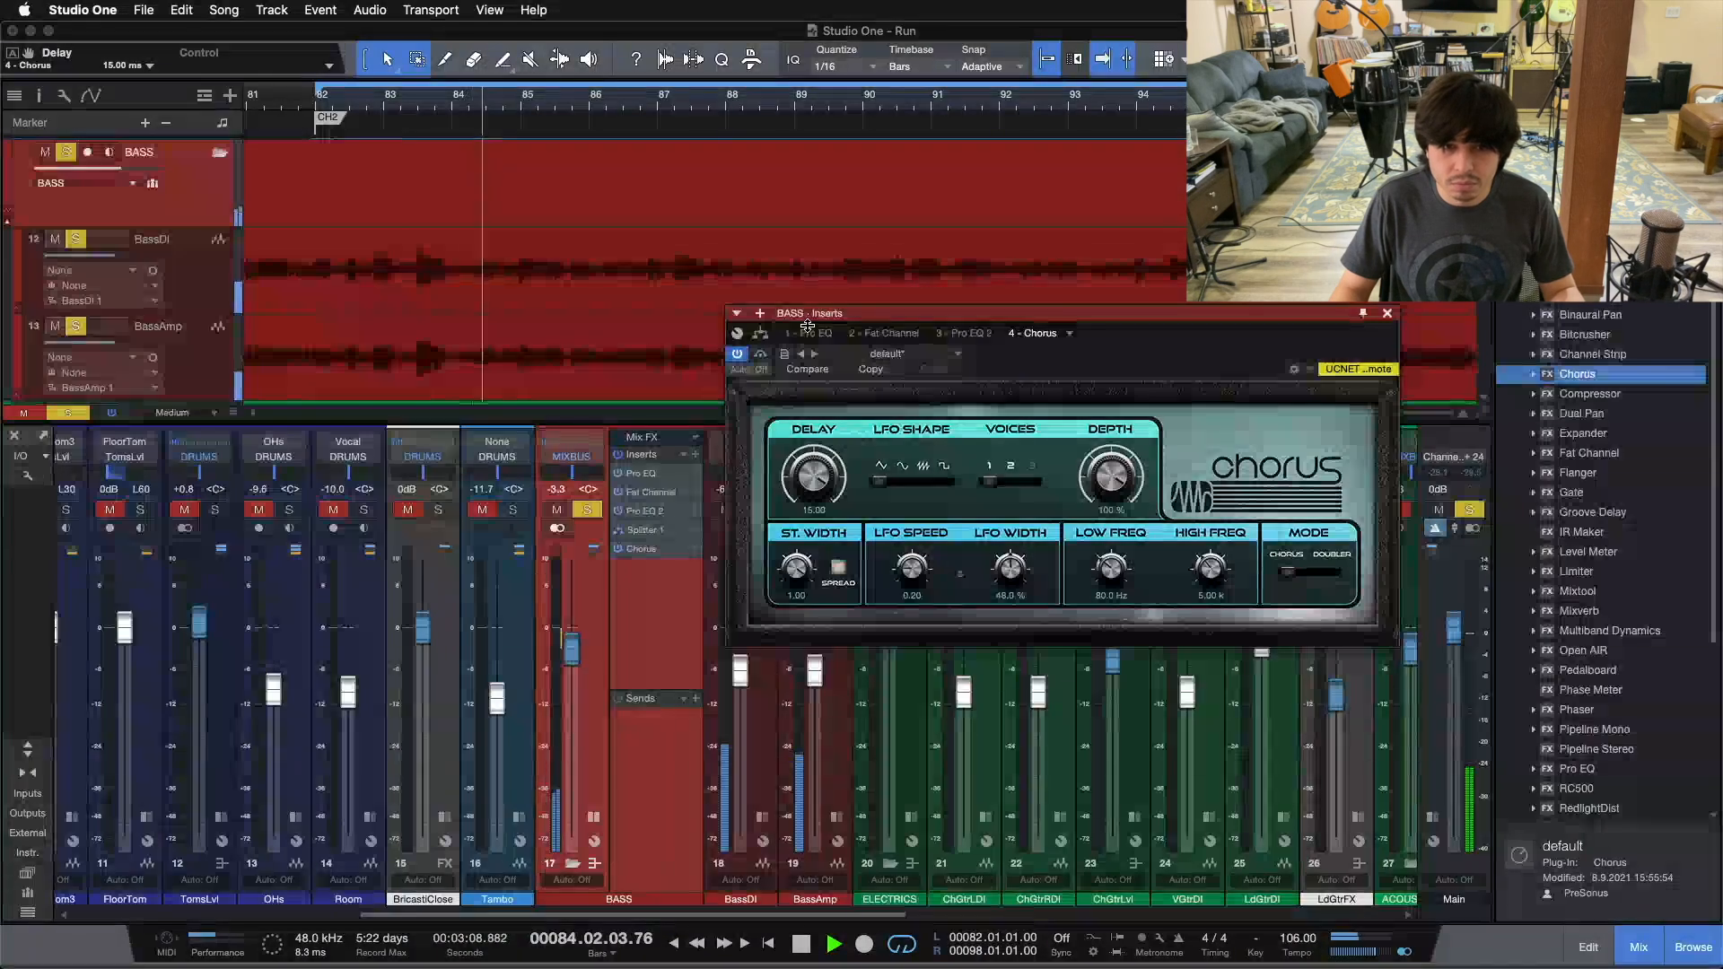
{"action": "key", "text": "super+z"}
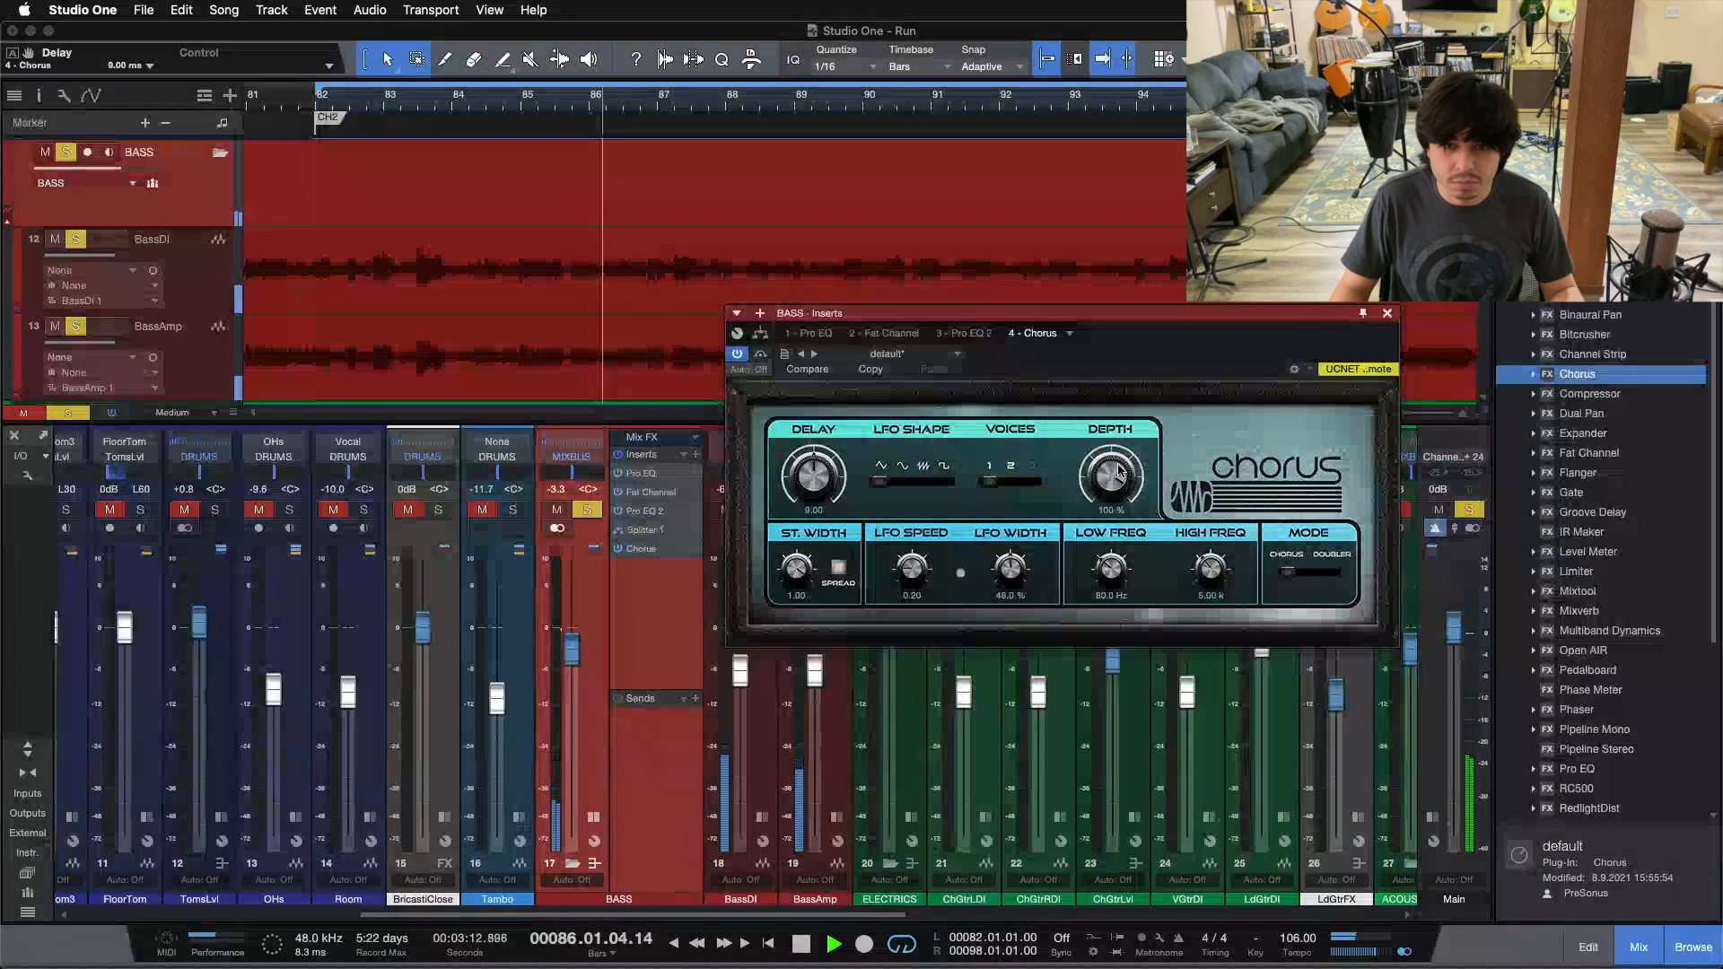
Step: Set the Chorus depth to 60% while the bass plays
{"action": "left_click_drag", "start_coordinate": [1111, 476], "coordinate": [1057, 497]}
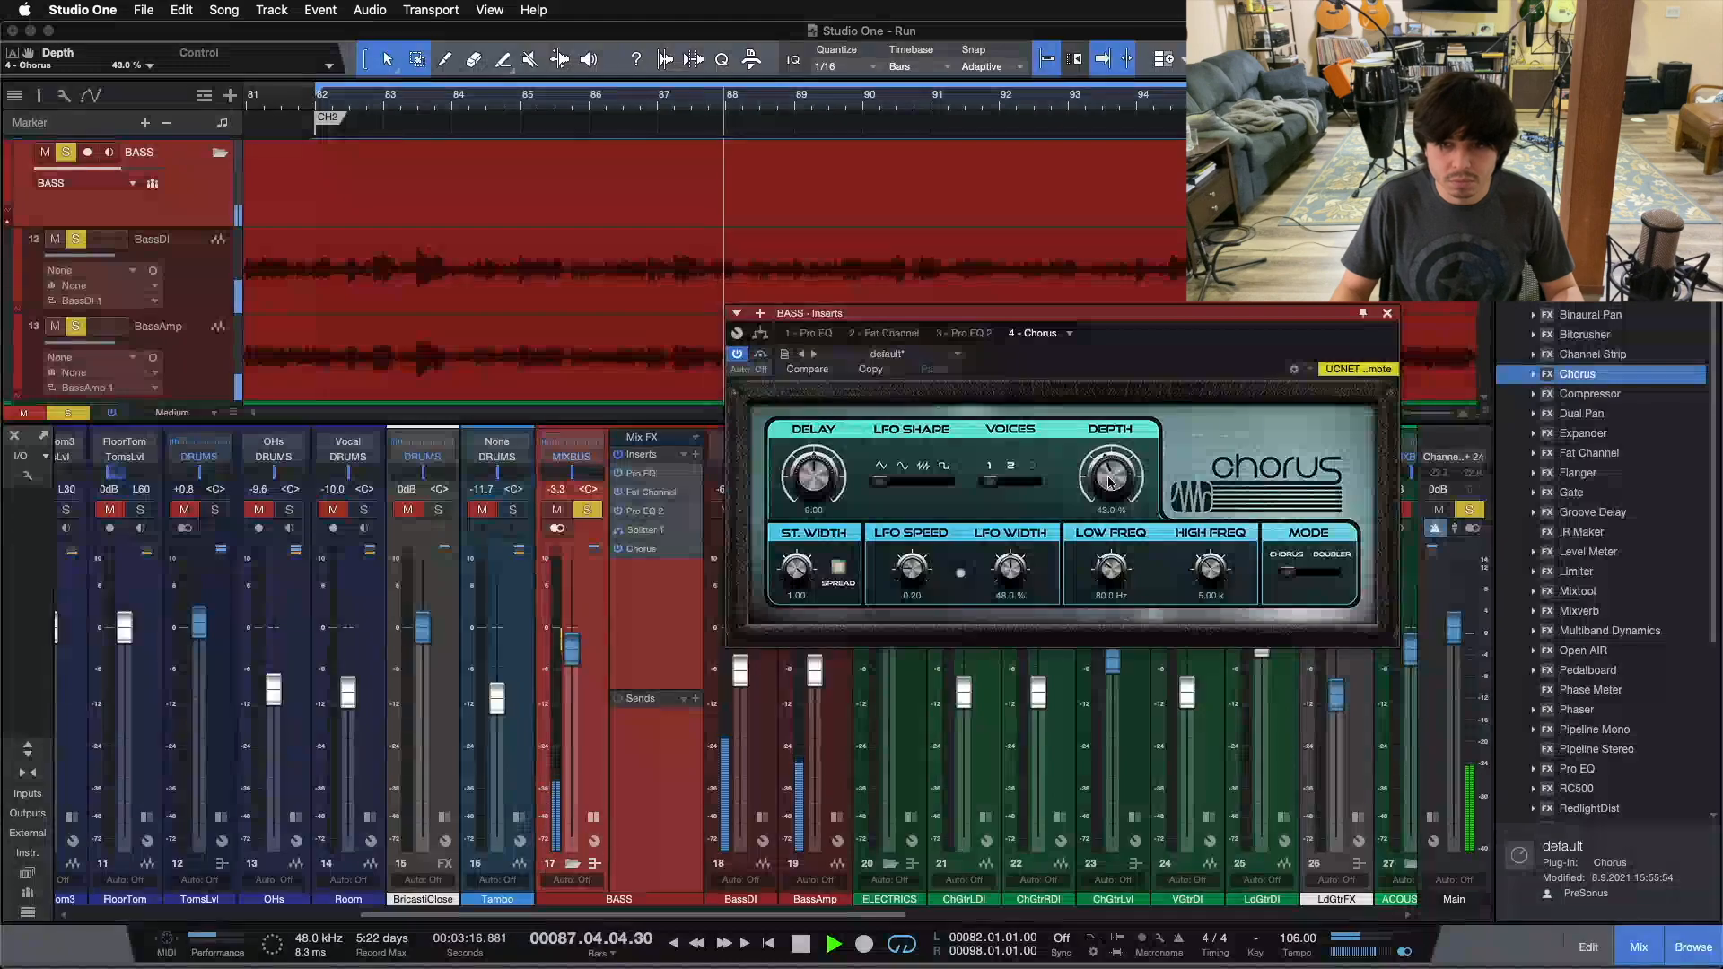
{"action": "scroll", "coordinate": [1111, 483], "scroll_direction": "up", "scroll_amount": 2}
{"action": "left_click_drag", "start_coordinate": [1110, 482], "coordinate": [1110, 473]}
{"action": "scroll", "coordinate": [1110, 476], "scroll_direction": "up", "scroll_amount": 3}
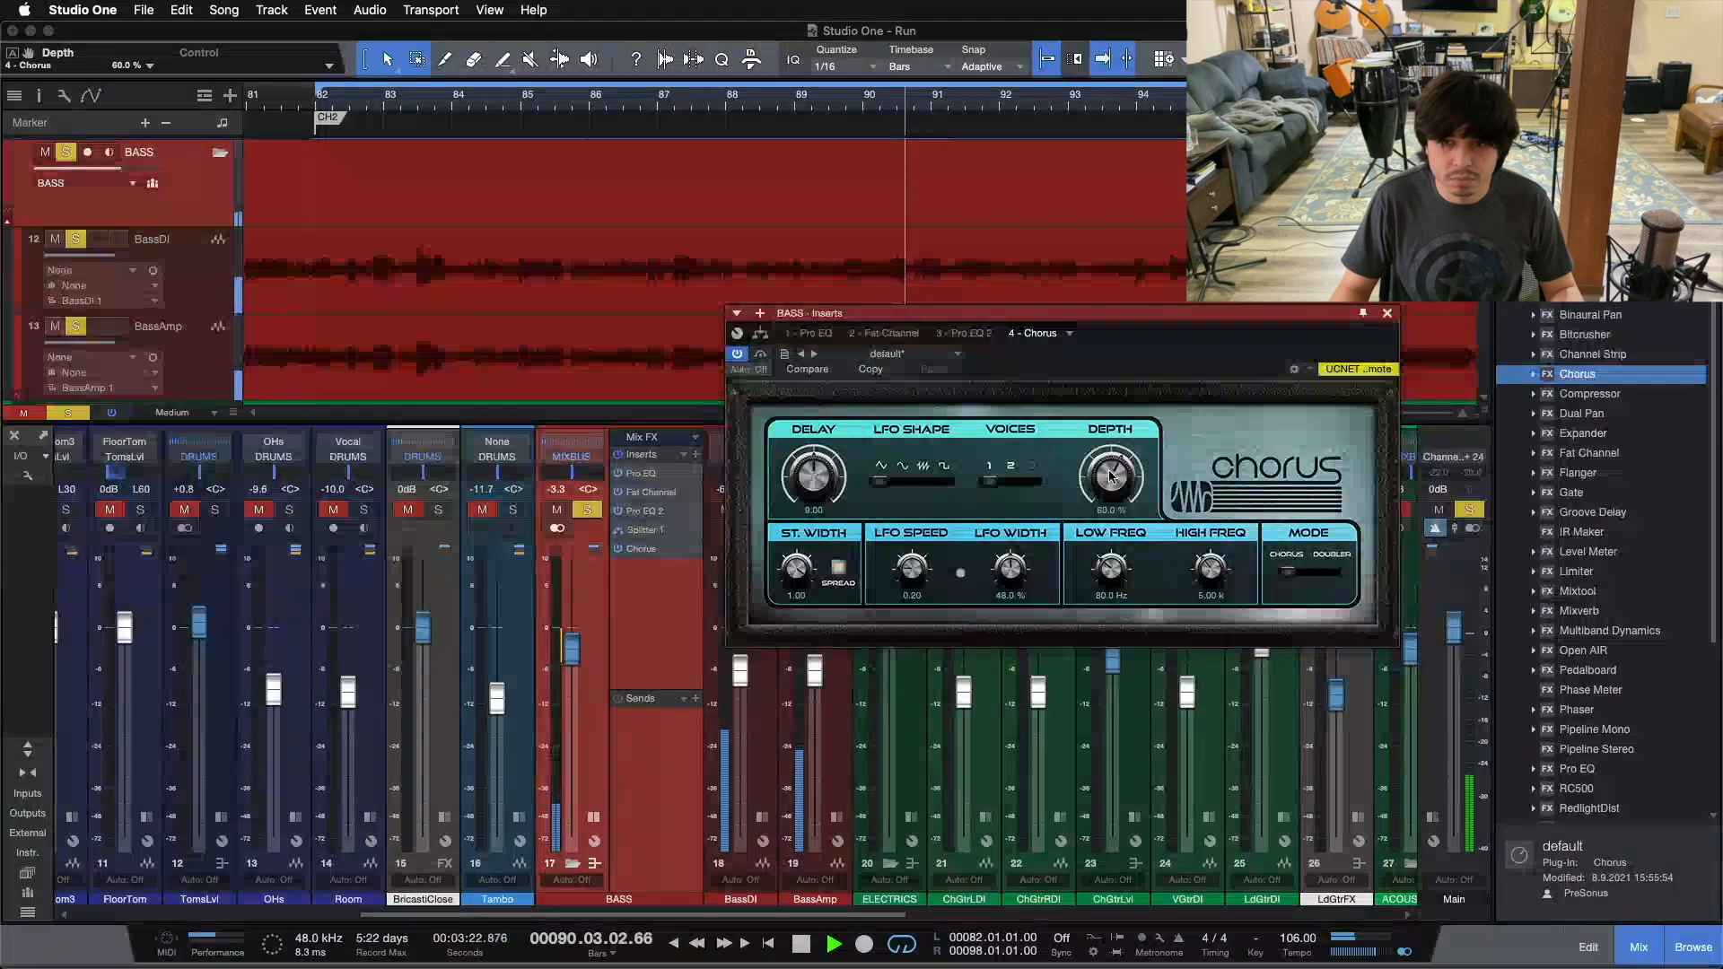
Step: Compare the bass with the Chorus bypassed and active, and stop playback
{"action": "left_click", "coordinate": [761, 355]}
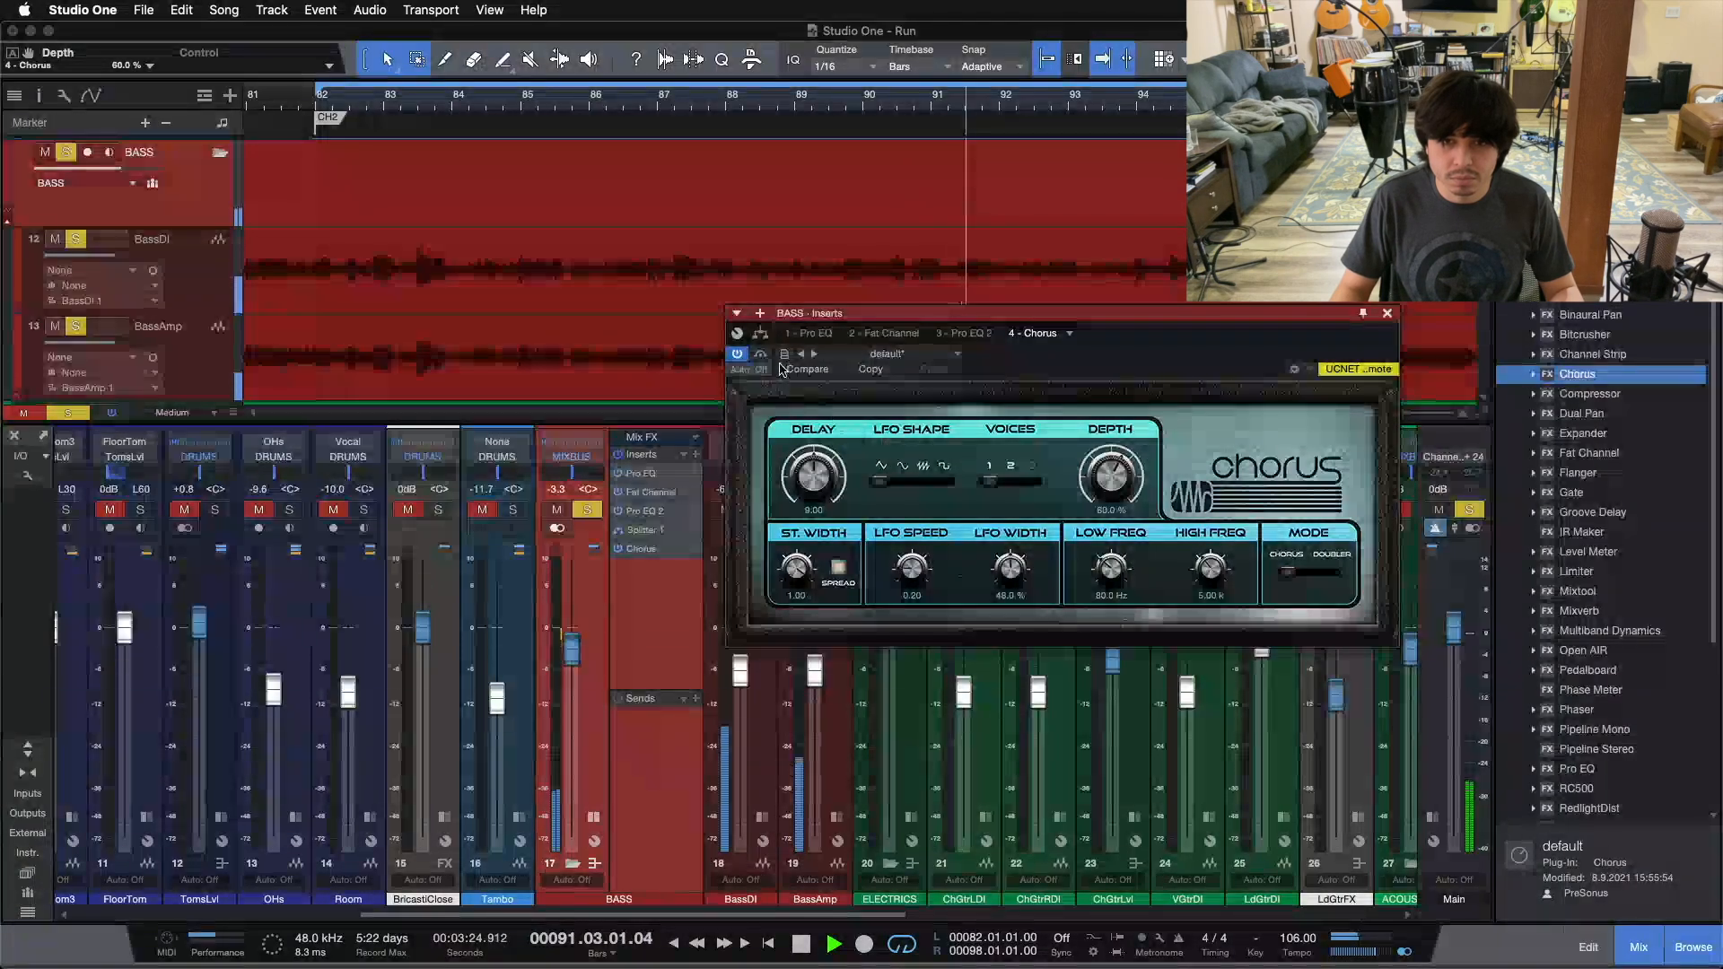
{"action": "left_click", "coordinate": [761, 355]}
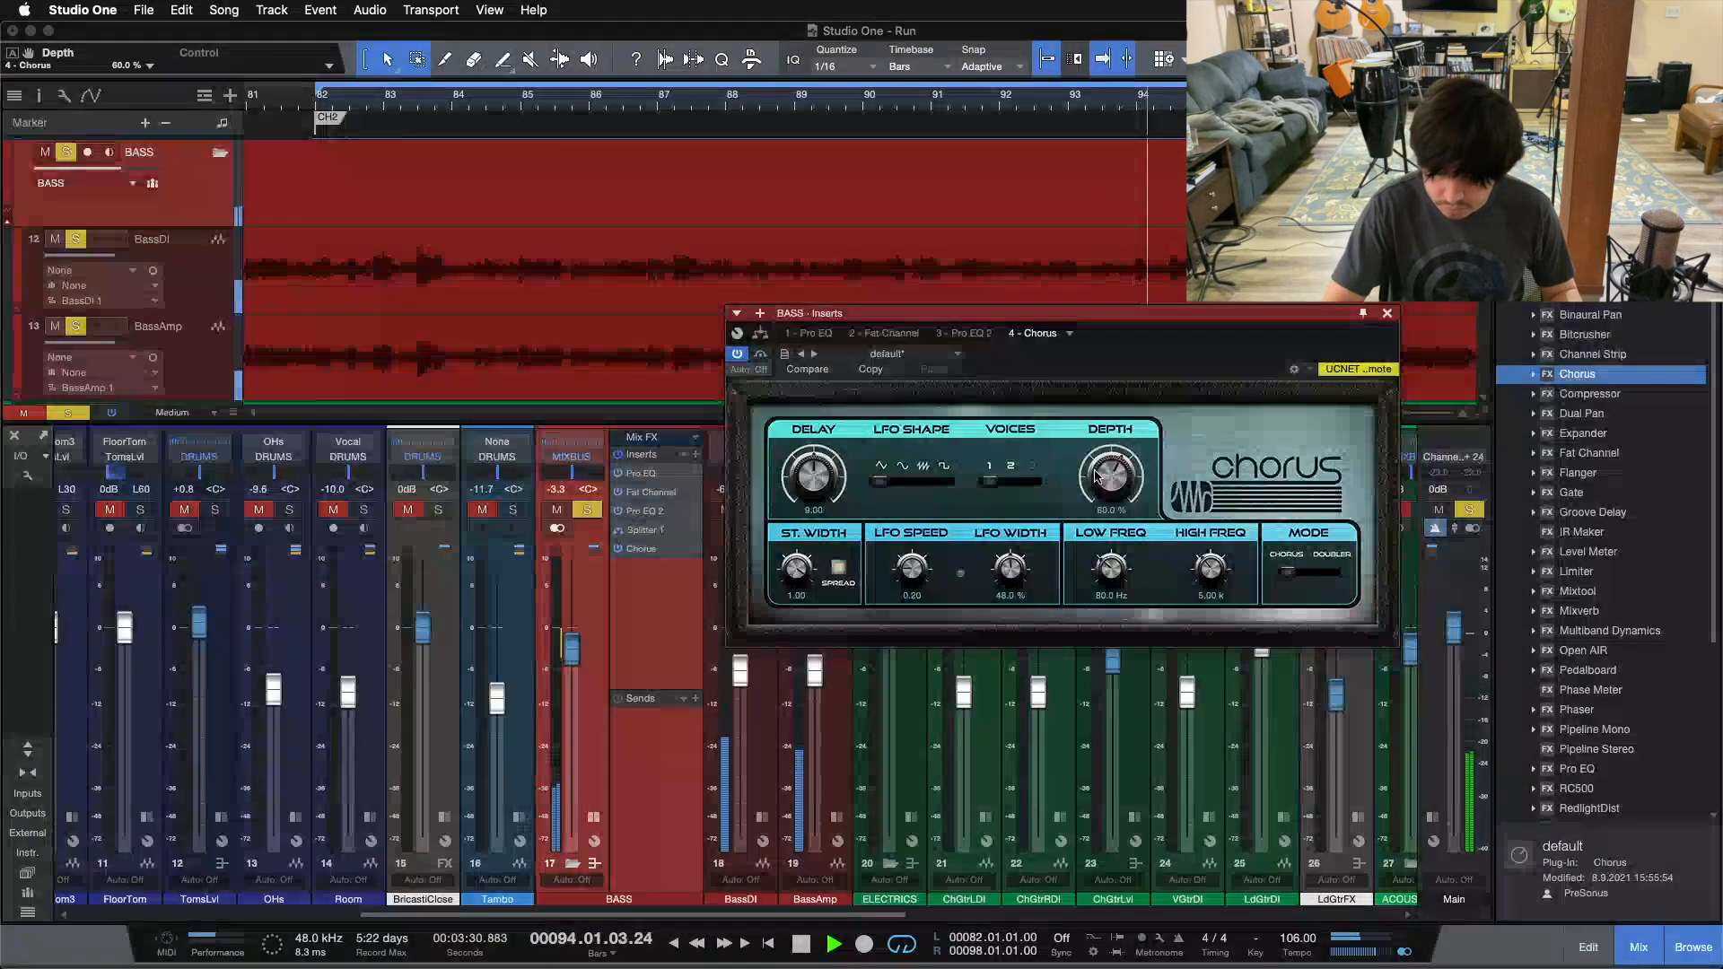
{"action": "key", "text": "space"}
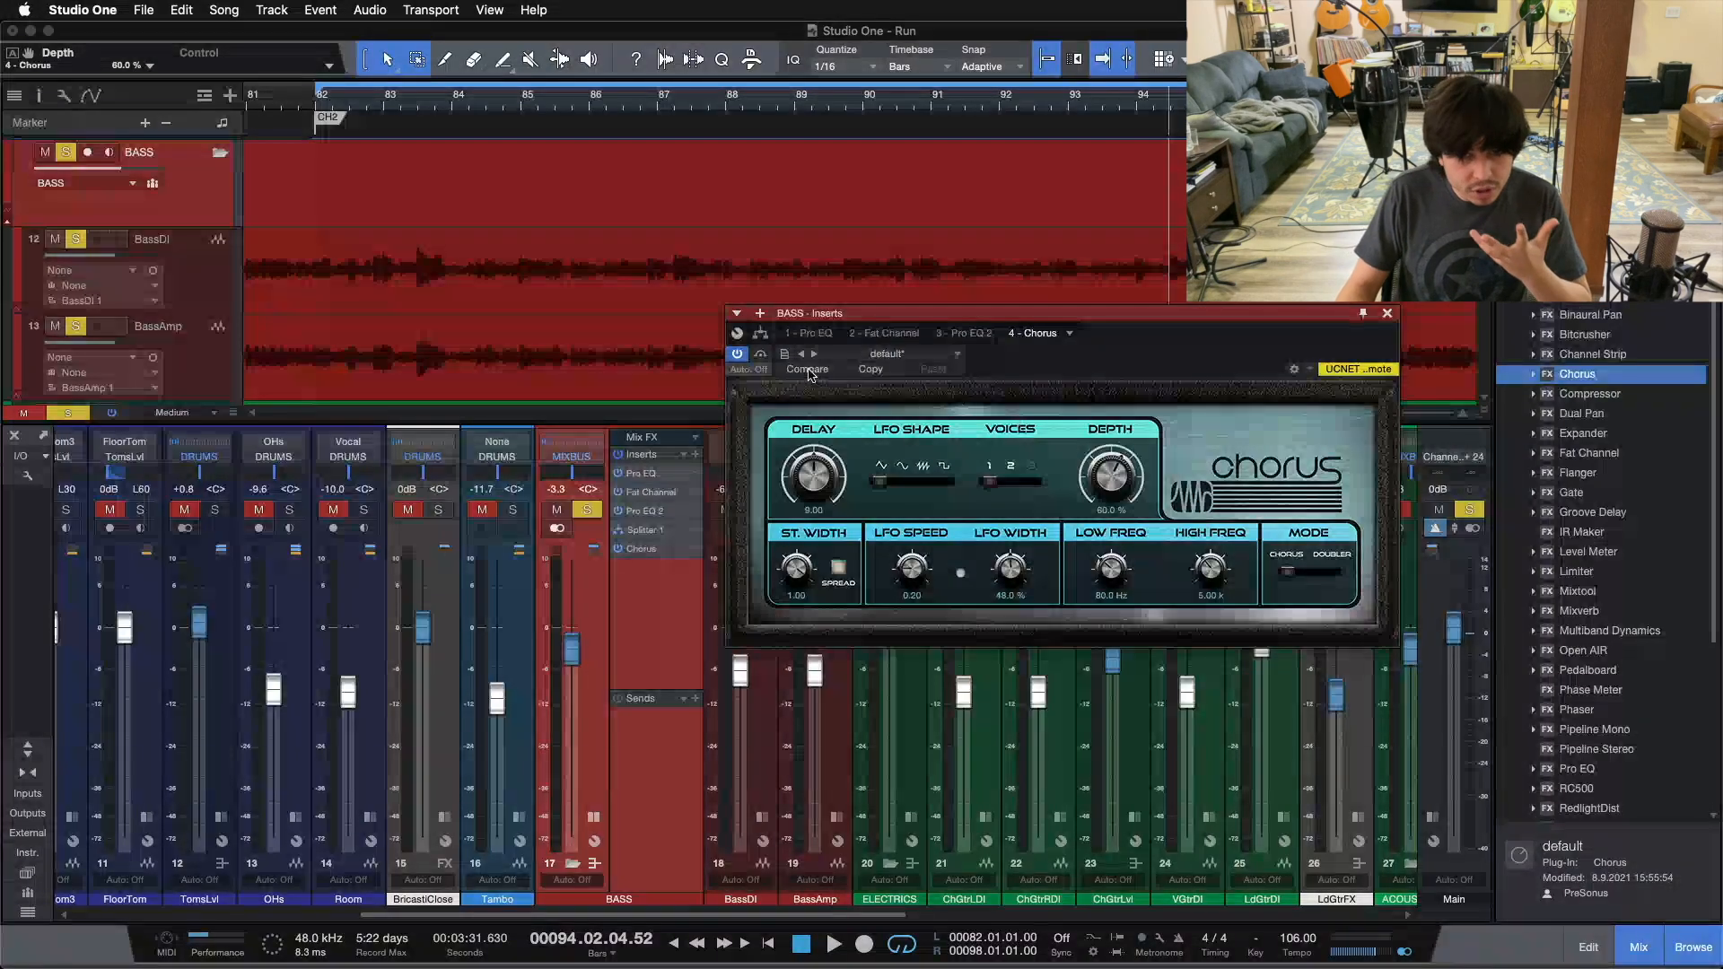
Step: Insert a Binaural Pan after the Chorus on the splitter's high-frequency branch and open its editor
{"action": "left_click", "coordinate": [761, 334]}
{"action": "scroll", "coordinate": [1189, 474], "scroll_direction": "down", "scroll_amount": 3}
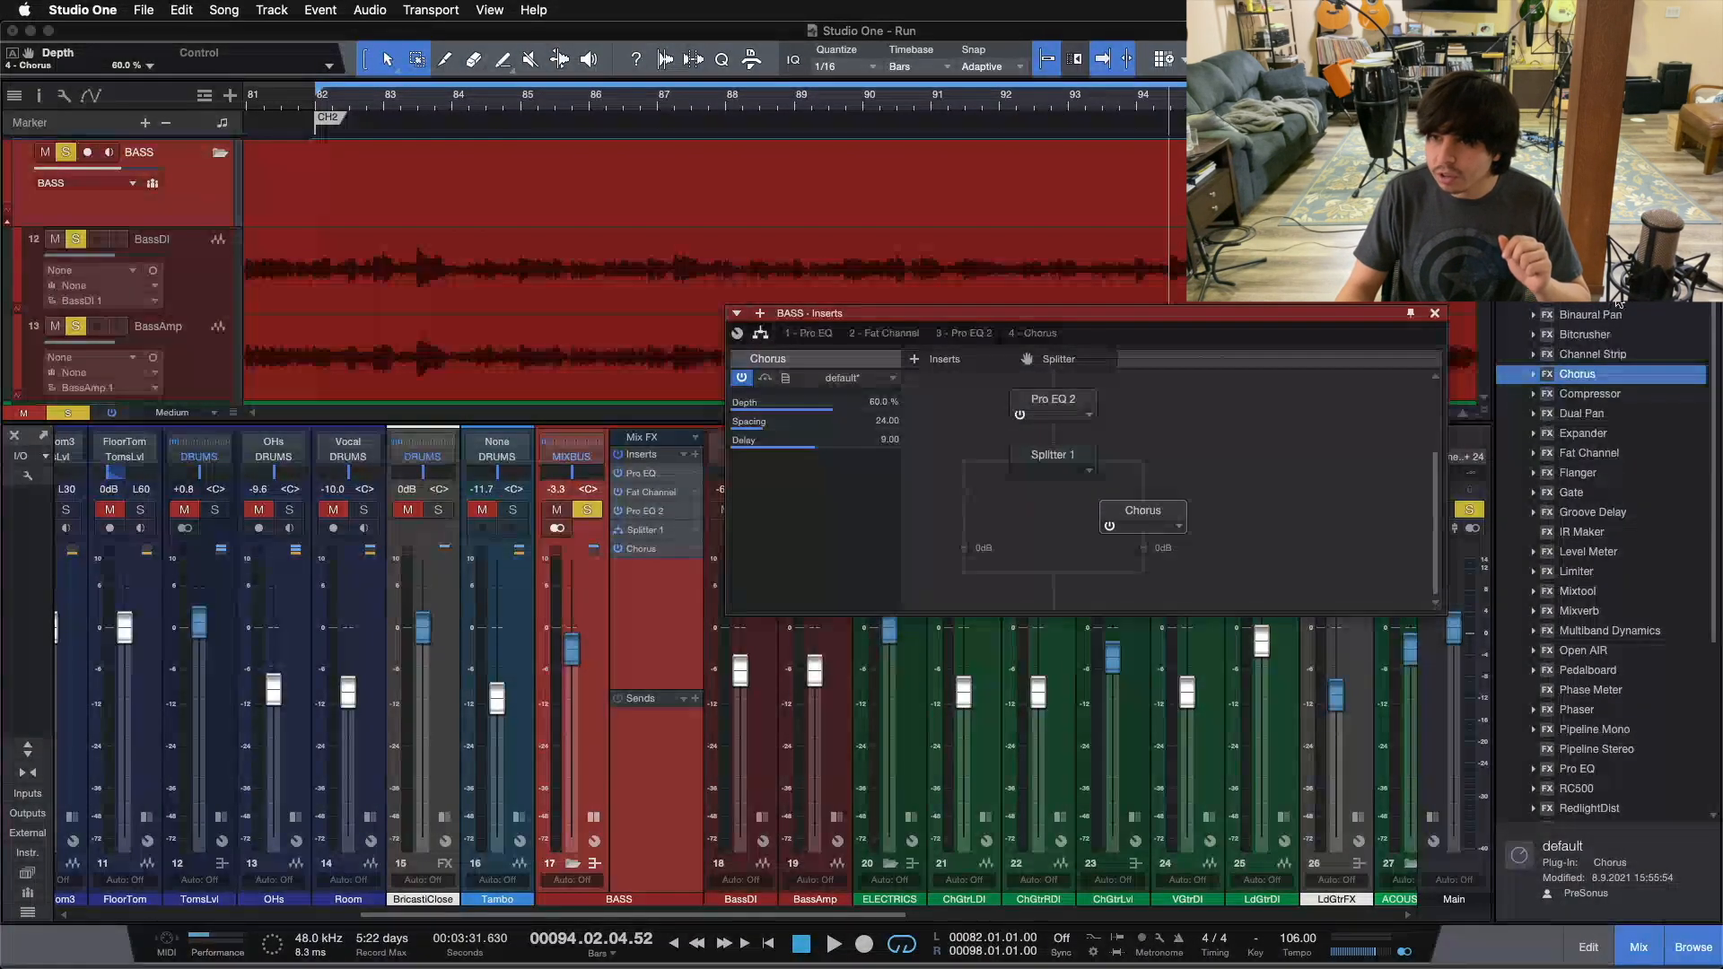
{"action": "left_click_drag", "start_coordinate": [1591, 314], "coordinate": [1147, 543]}
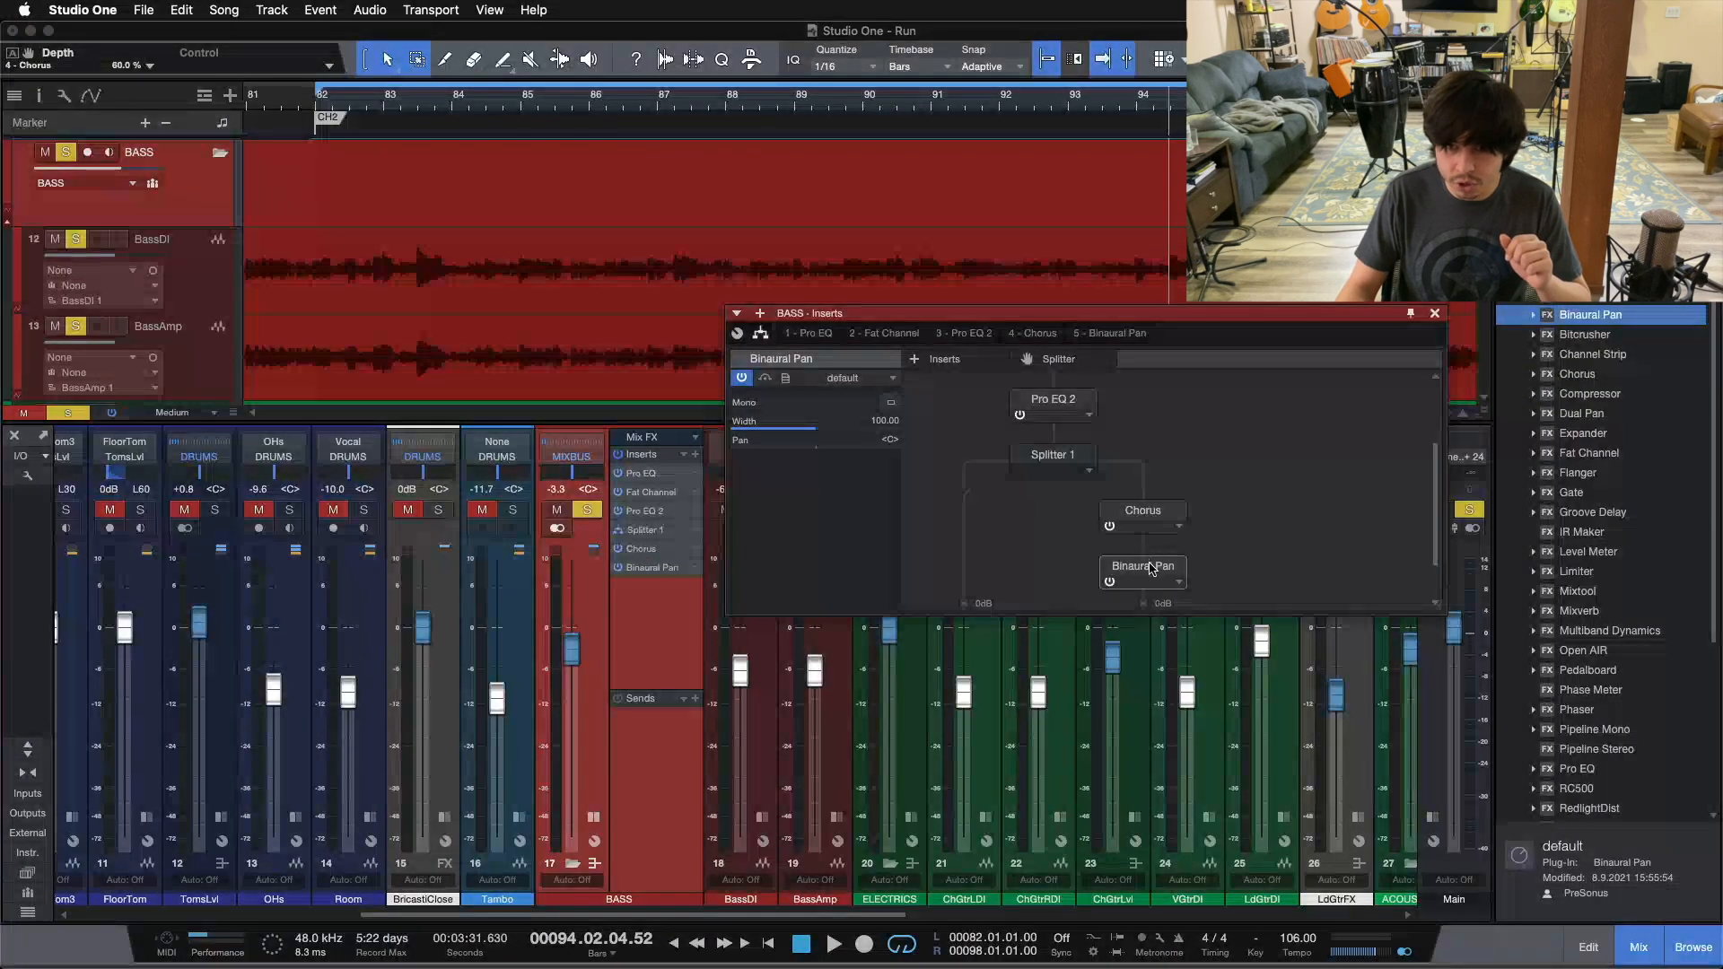
{"action": "double_click", "coordinate": [1151, 569]}
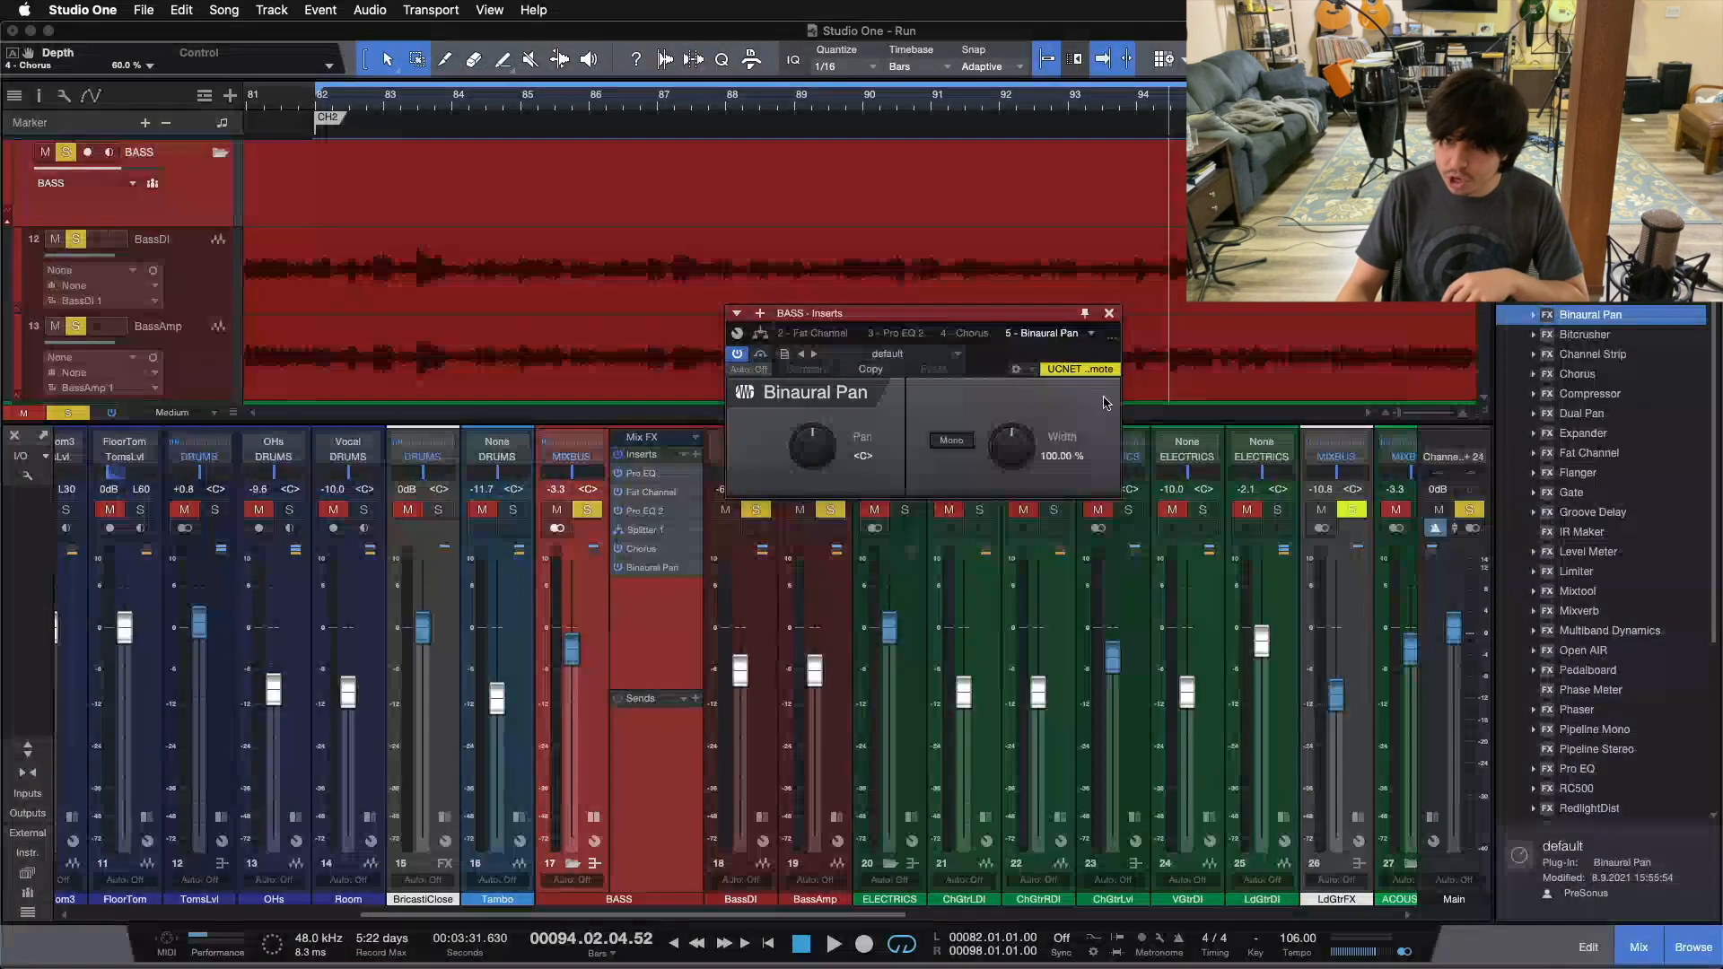
Step: Play the bass from bar 82 while sweeping the Binaural Pan width, ending at 200%, and stop playback
{"action": "key", "text": "KP_1"}
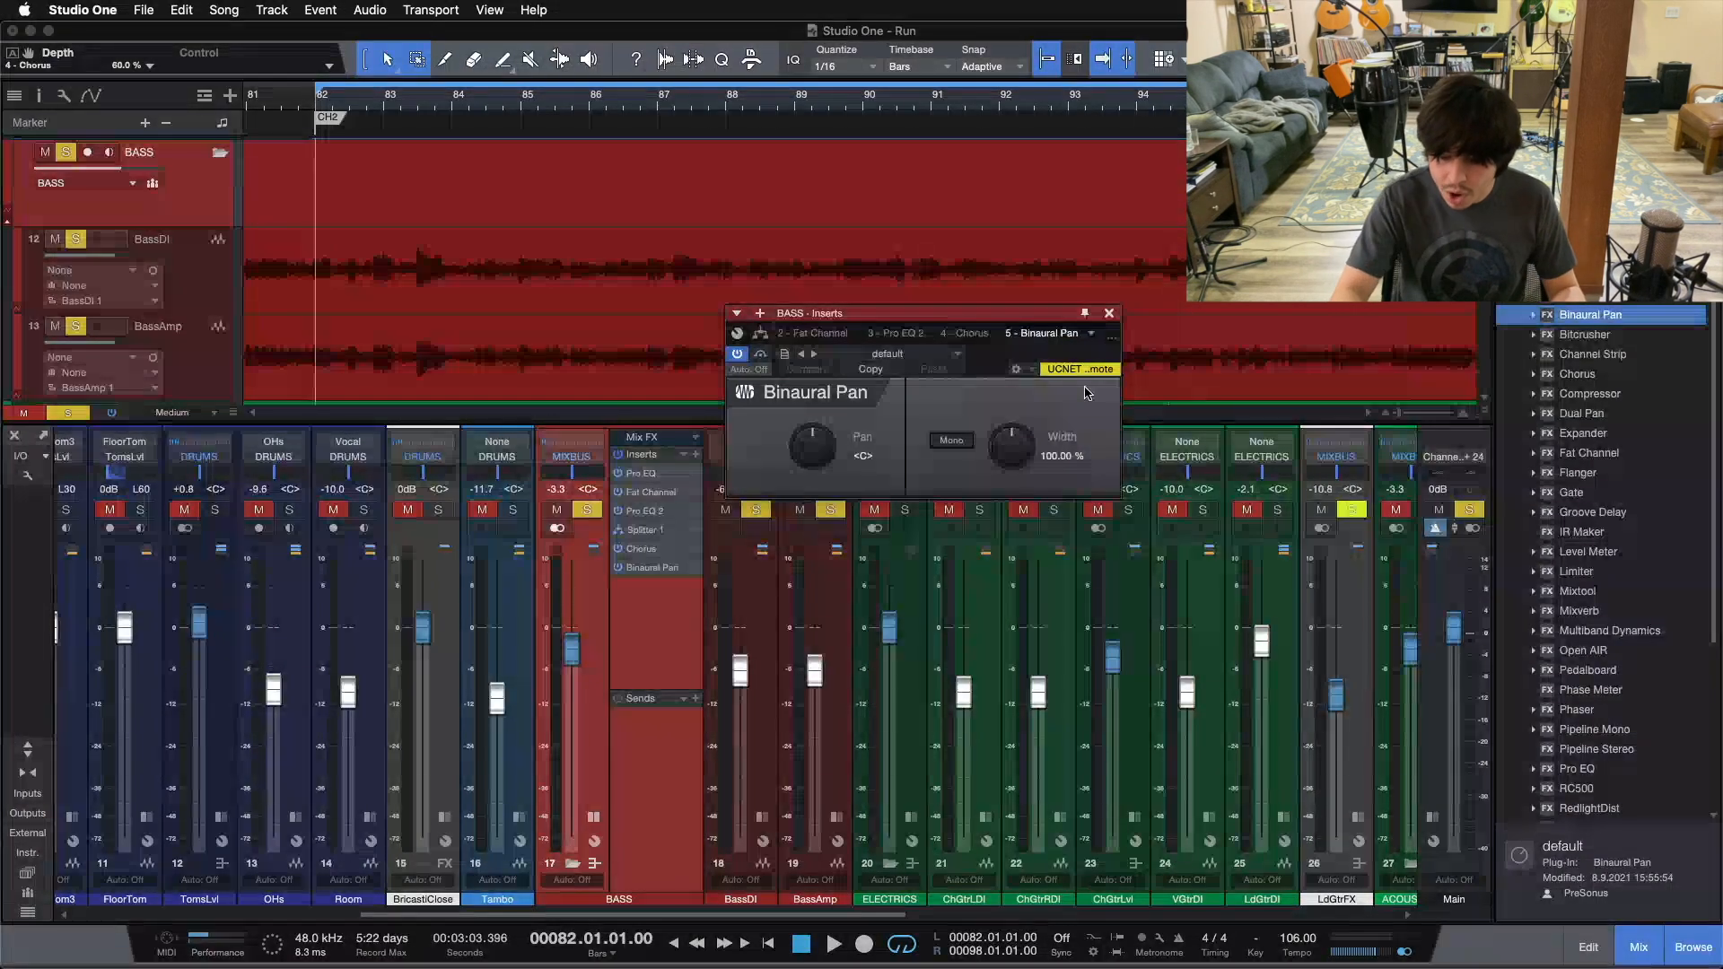
{"action": "key", "text": "space"}
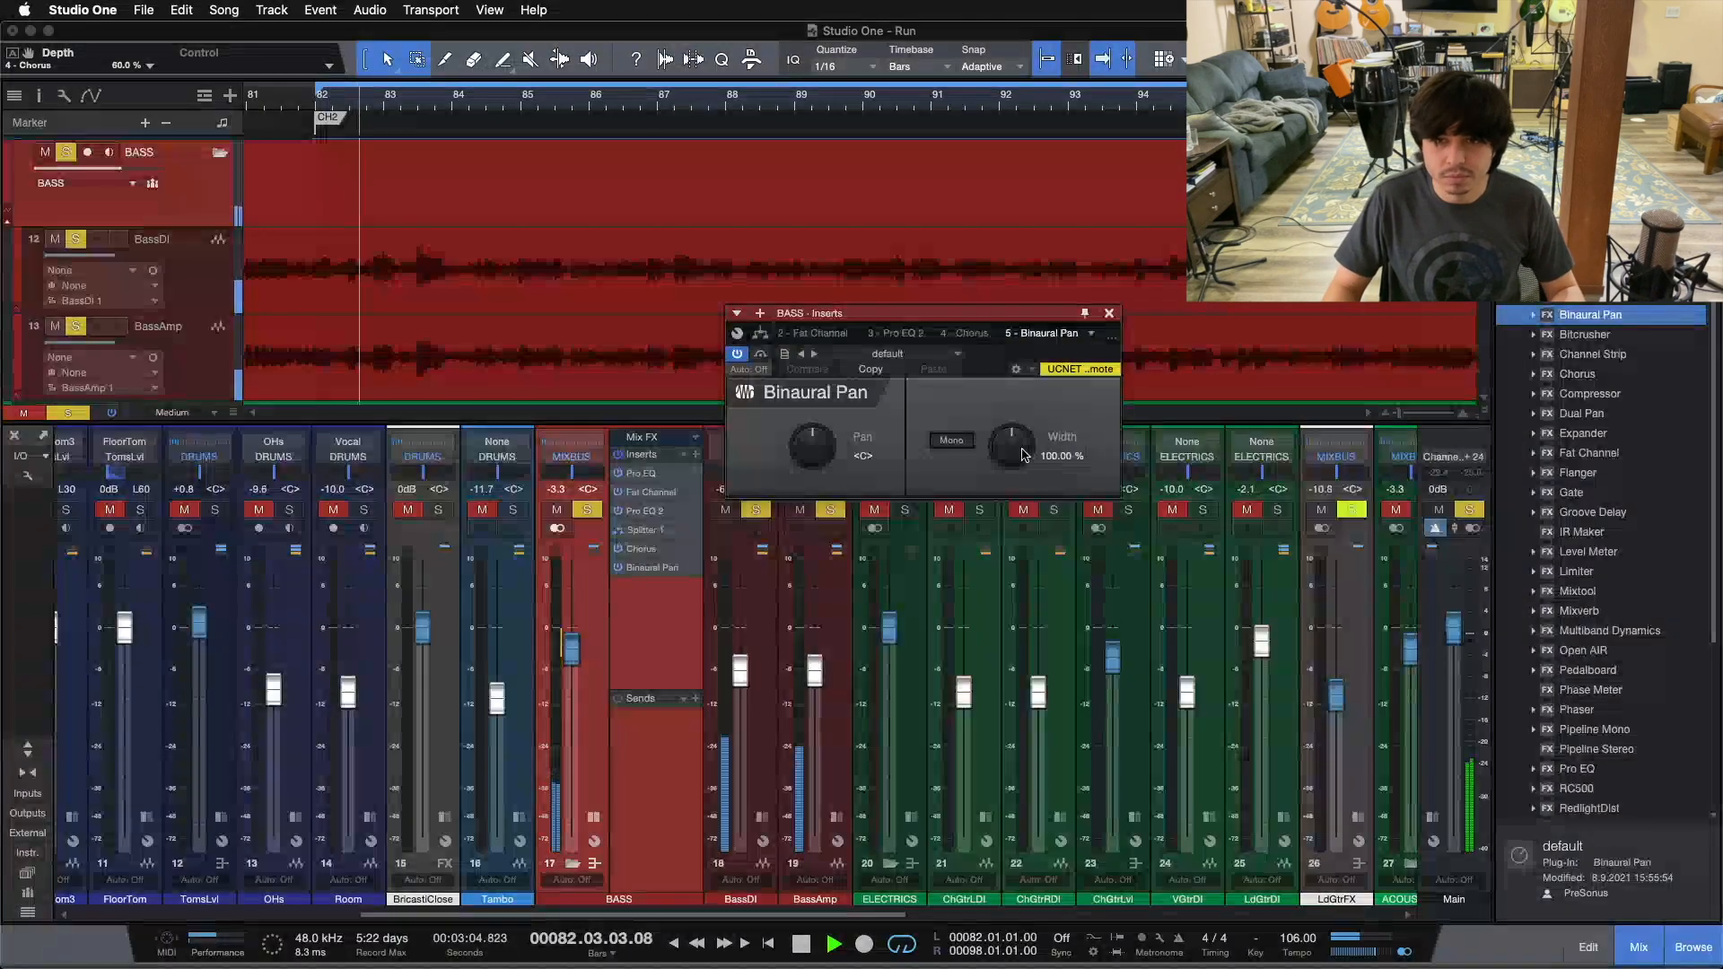
{"action": "left_click_drag", "start_coordinate": [998, 443], "coordinate": [995, 35]}
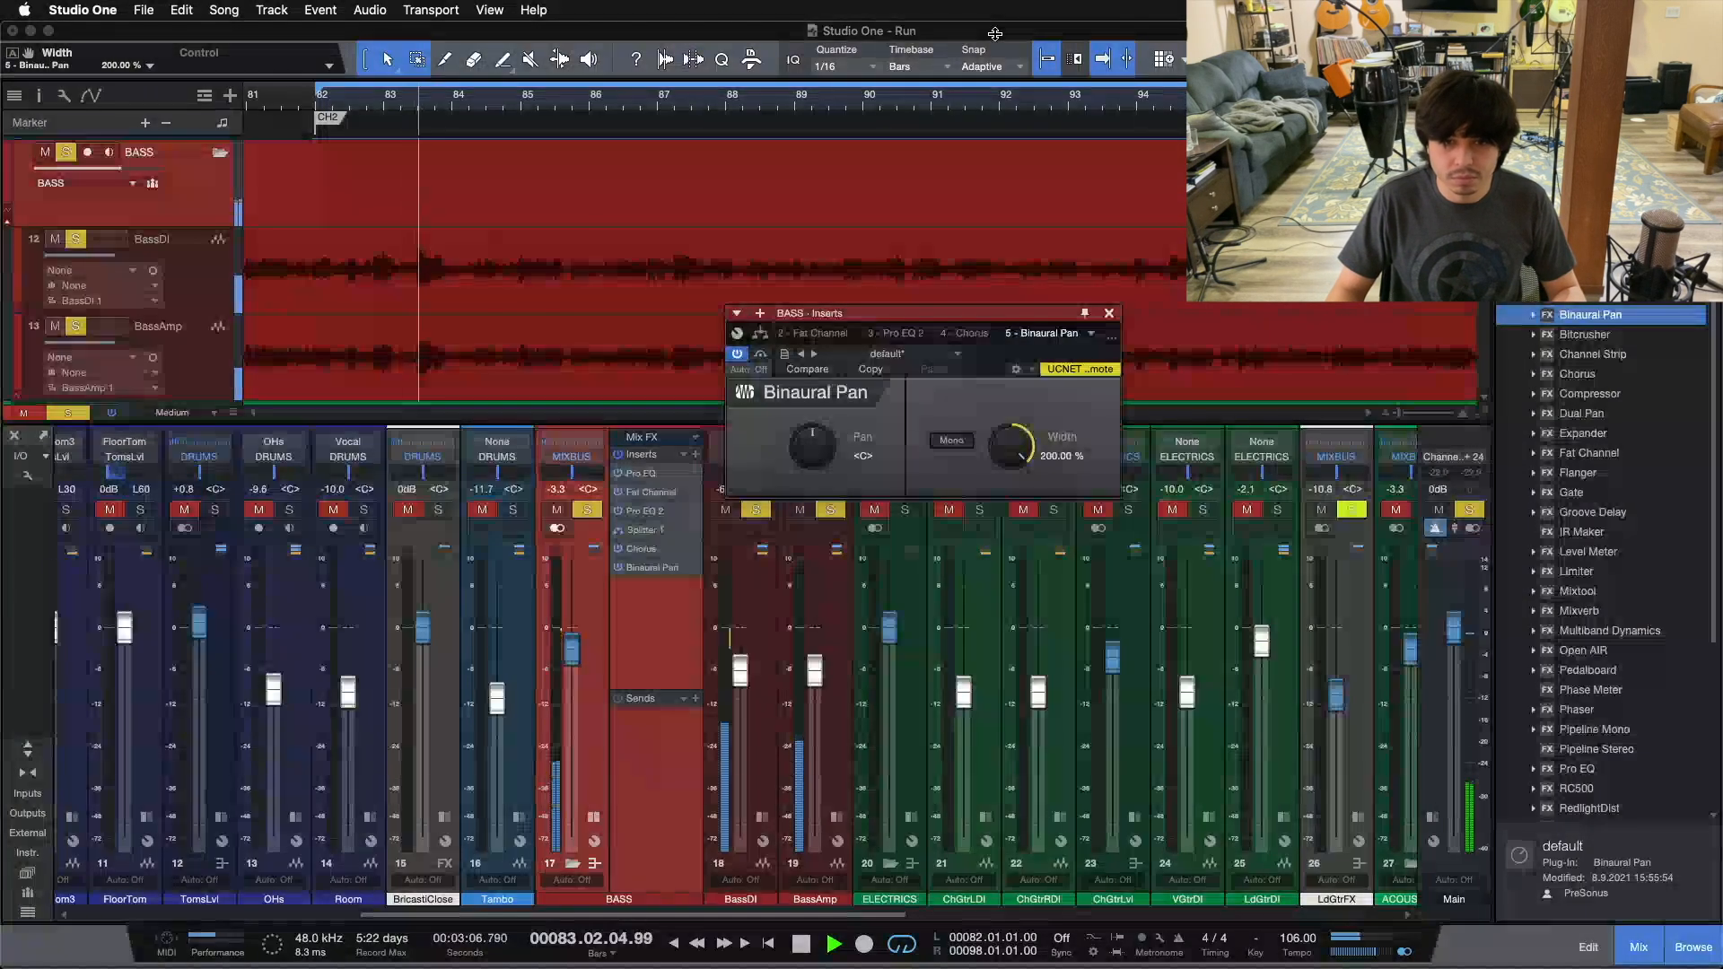
{"action": "left_click_drag", "start_coordinate": [1006, 362], "coordinate": [1016, 443]}
{"action": "scroll", "coordinate": [1016, 443], "scroll_direction": "up", "scroll_amount": 9}
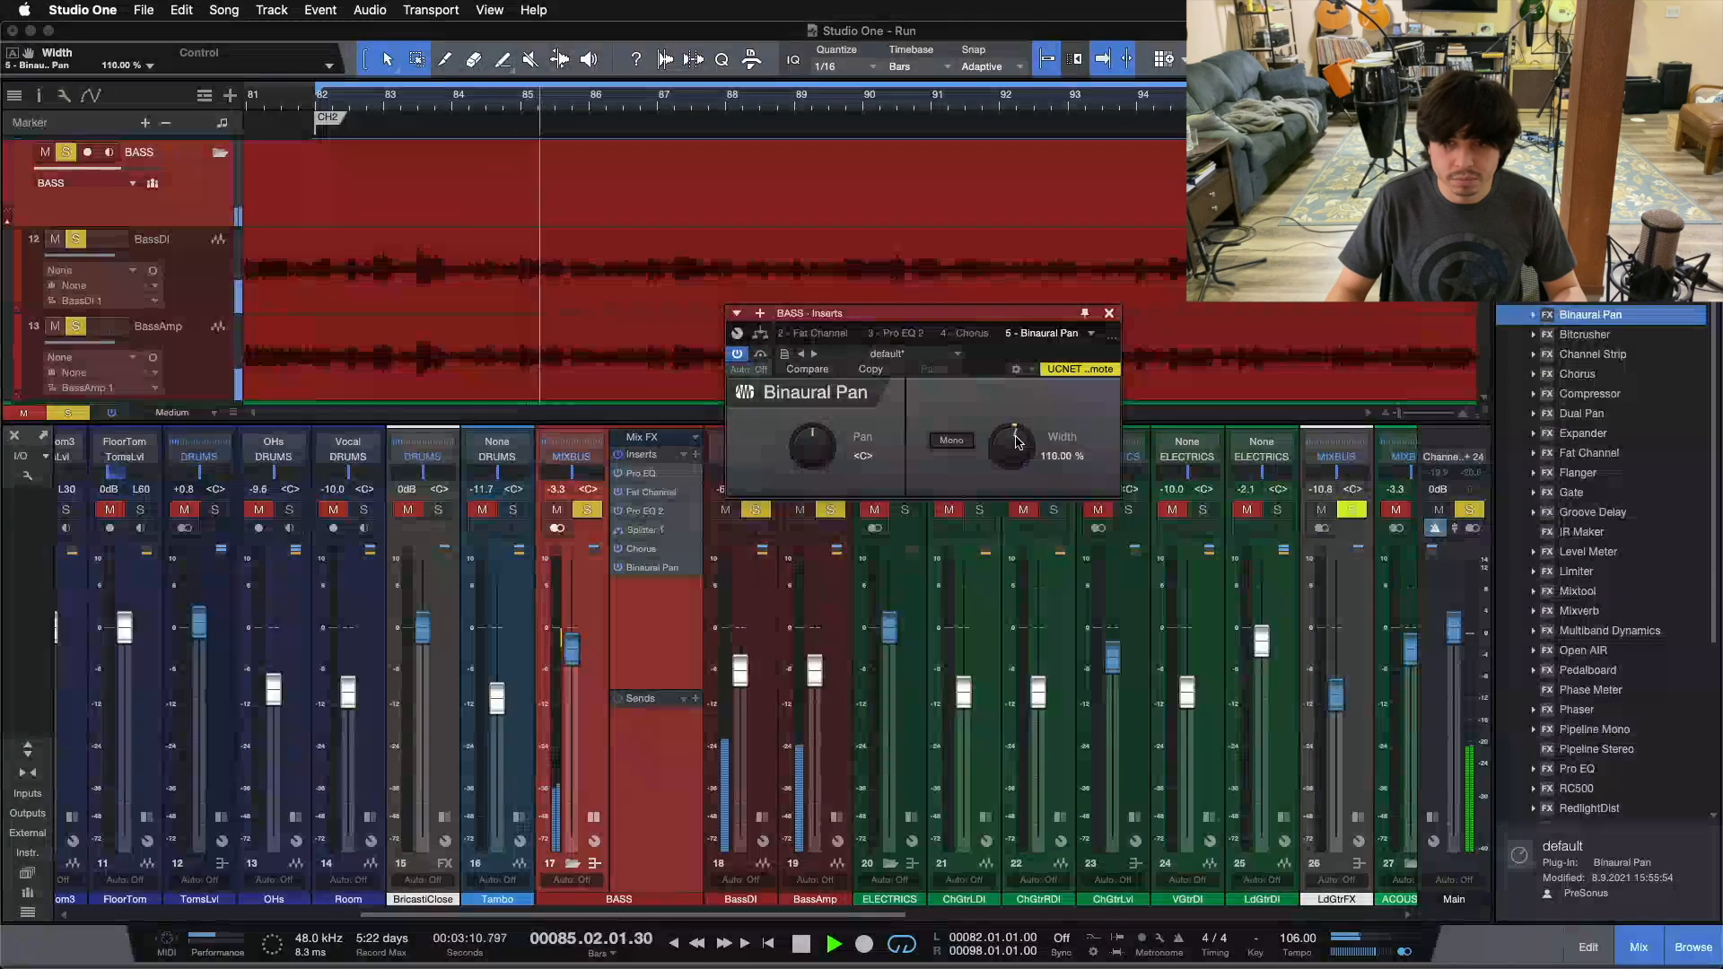
{"action": "scroll", "coordinate": [1017, 440], "scroll_direction": "up", "scroll_amount": 3}
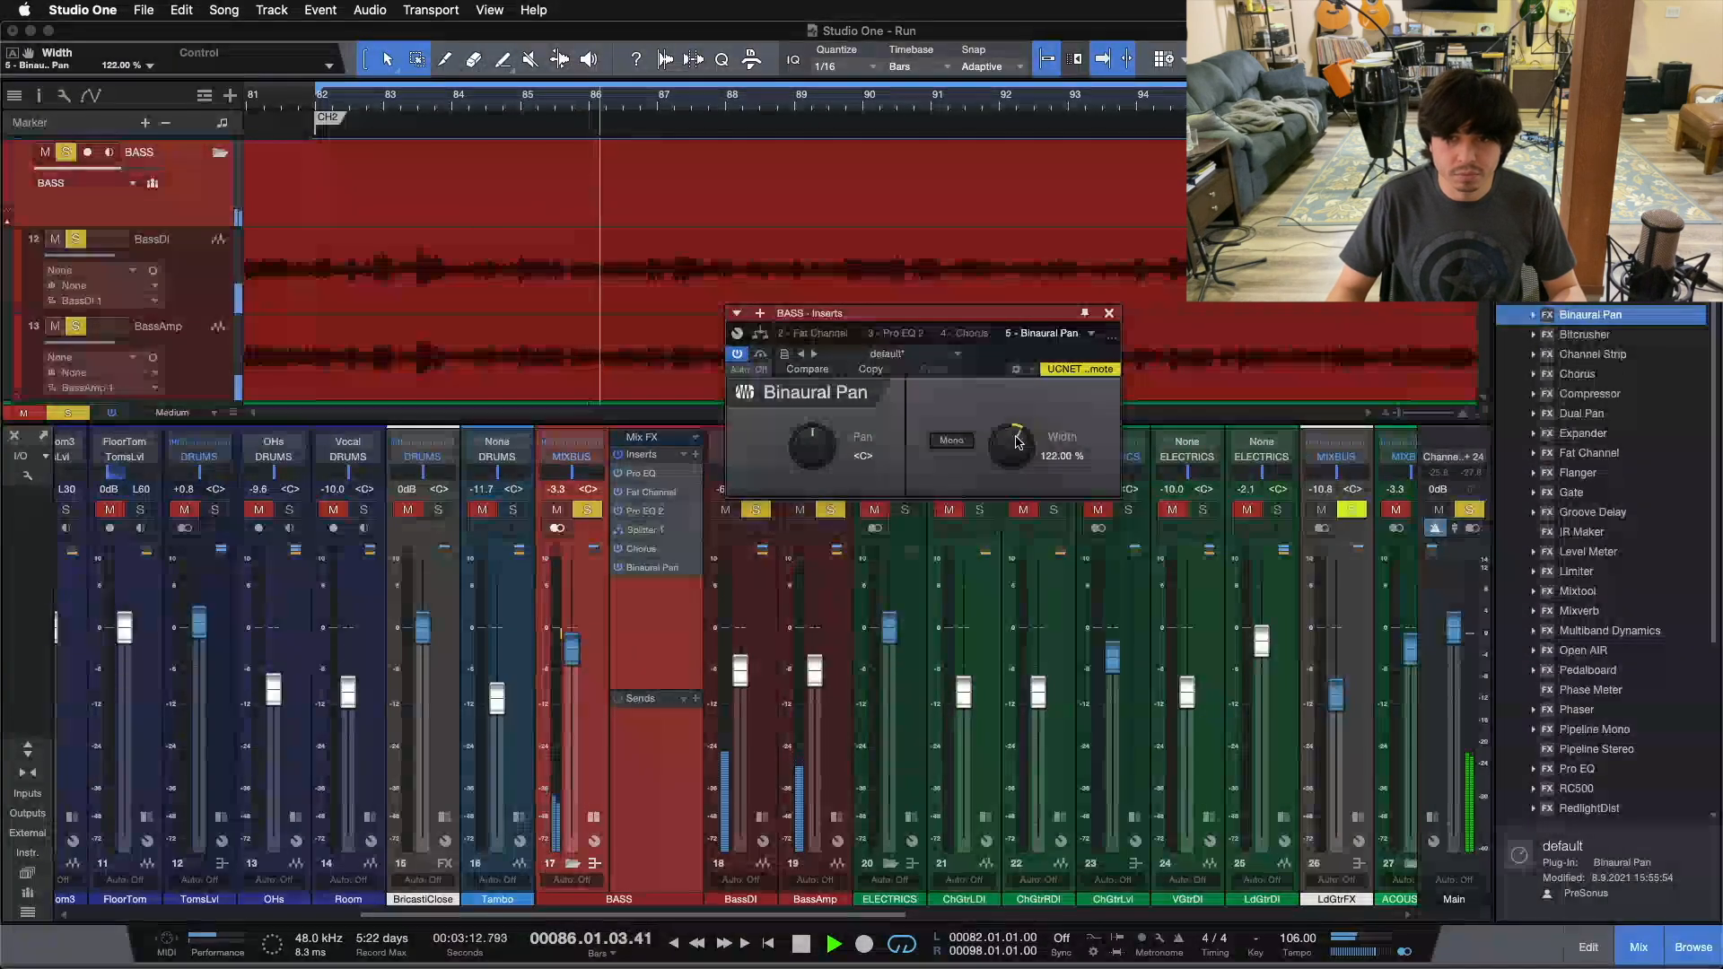
{"action": "scroll", "coordinate": [1019, 441], "scroll_direction": "up", "scroll_amount": 5}
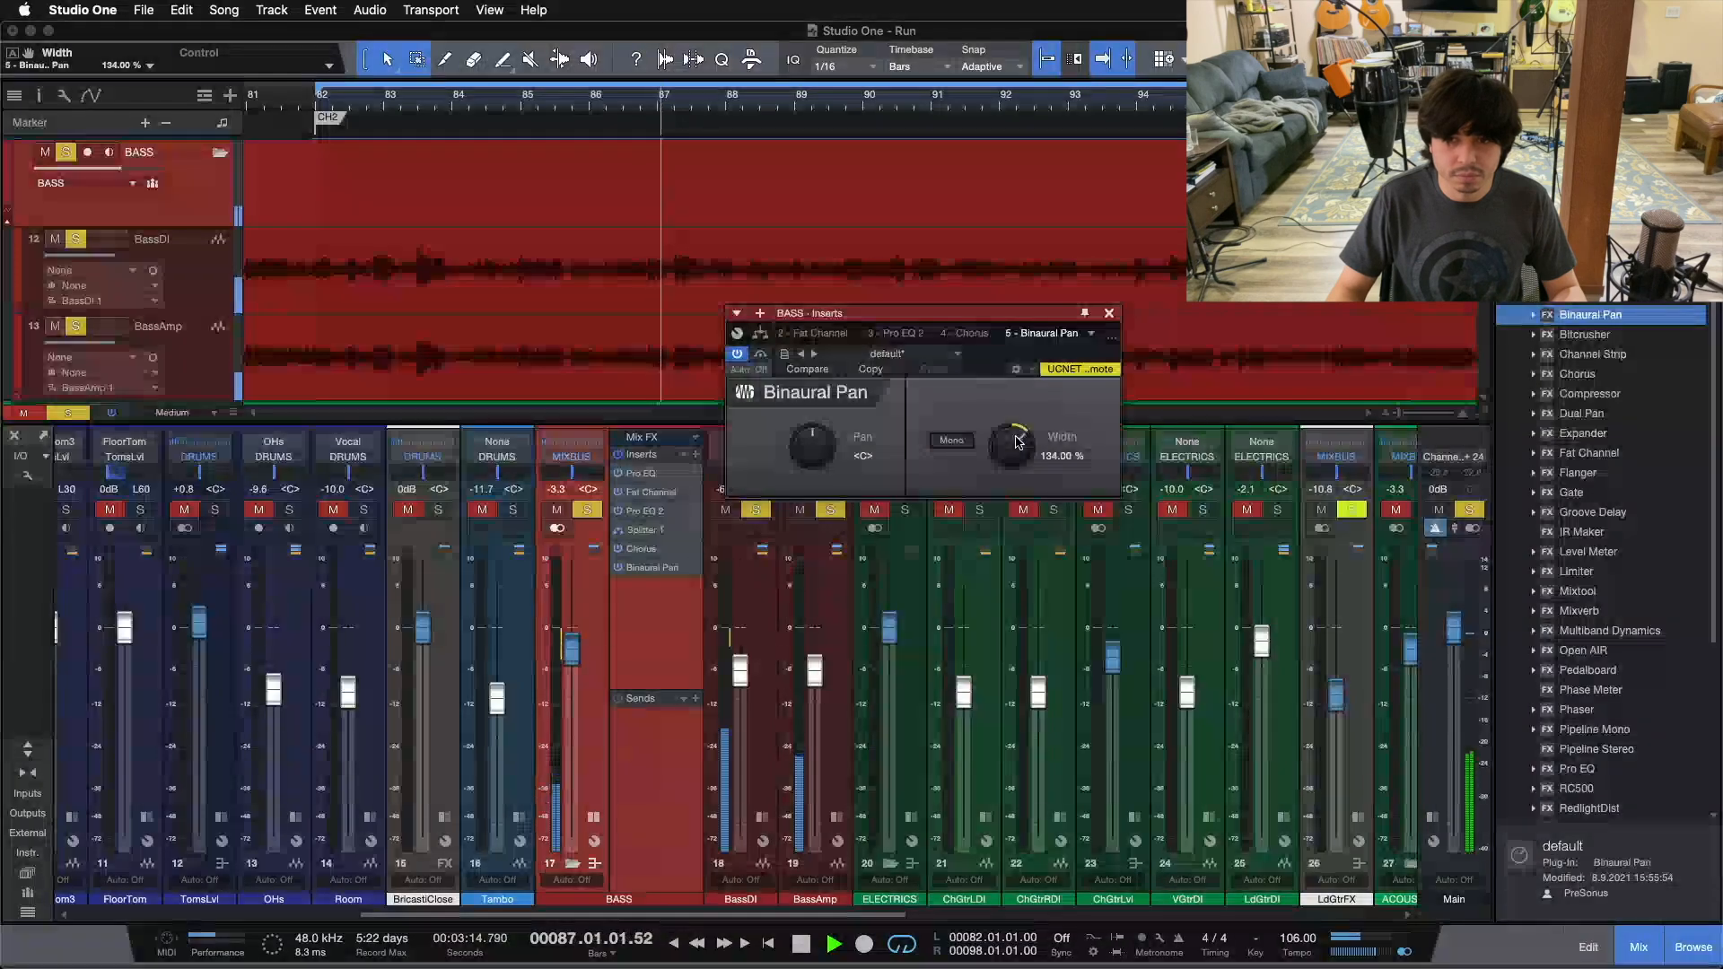
{"action": "scroll", "coordinate": [1019, 440], "scroll_direction": "down", "scroll_amount": 2}
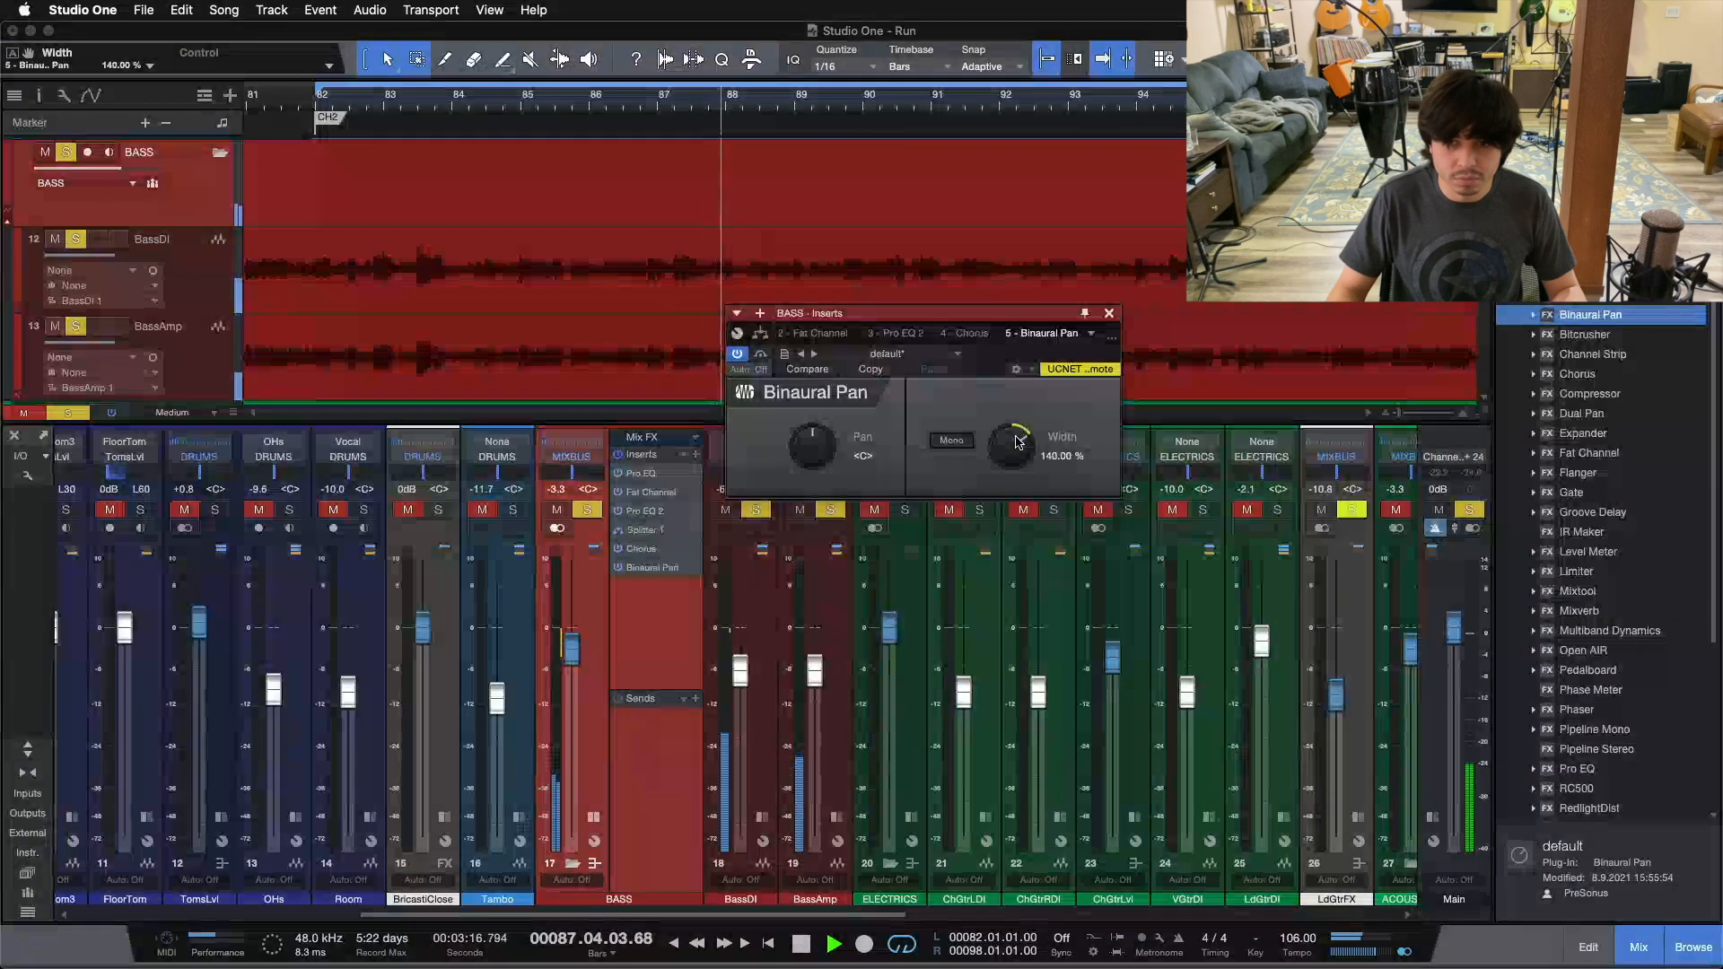
{"action": "left_click_drag", "start_coordinate": [1019, 441], "coordinate": [1005, 289]}
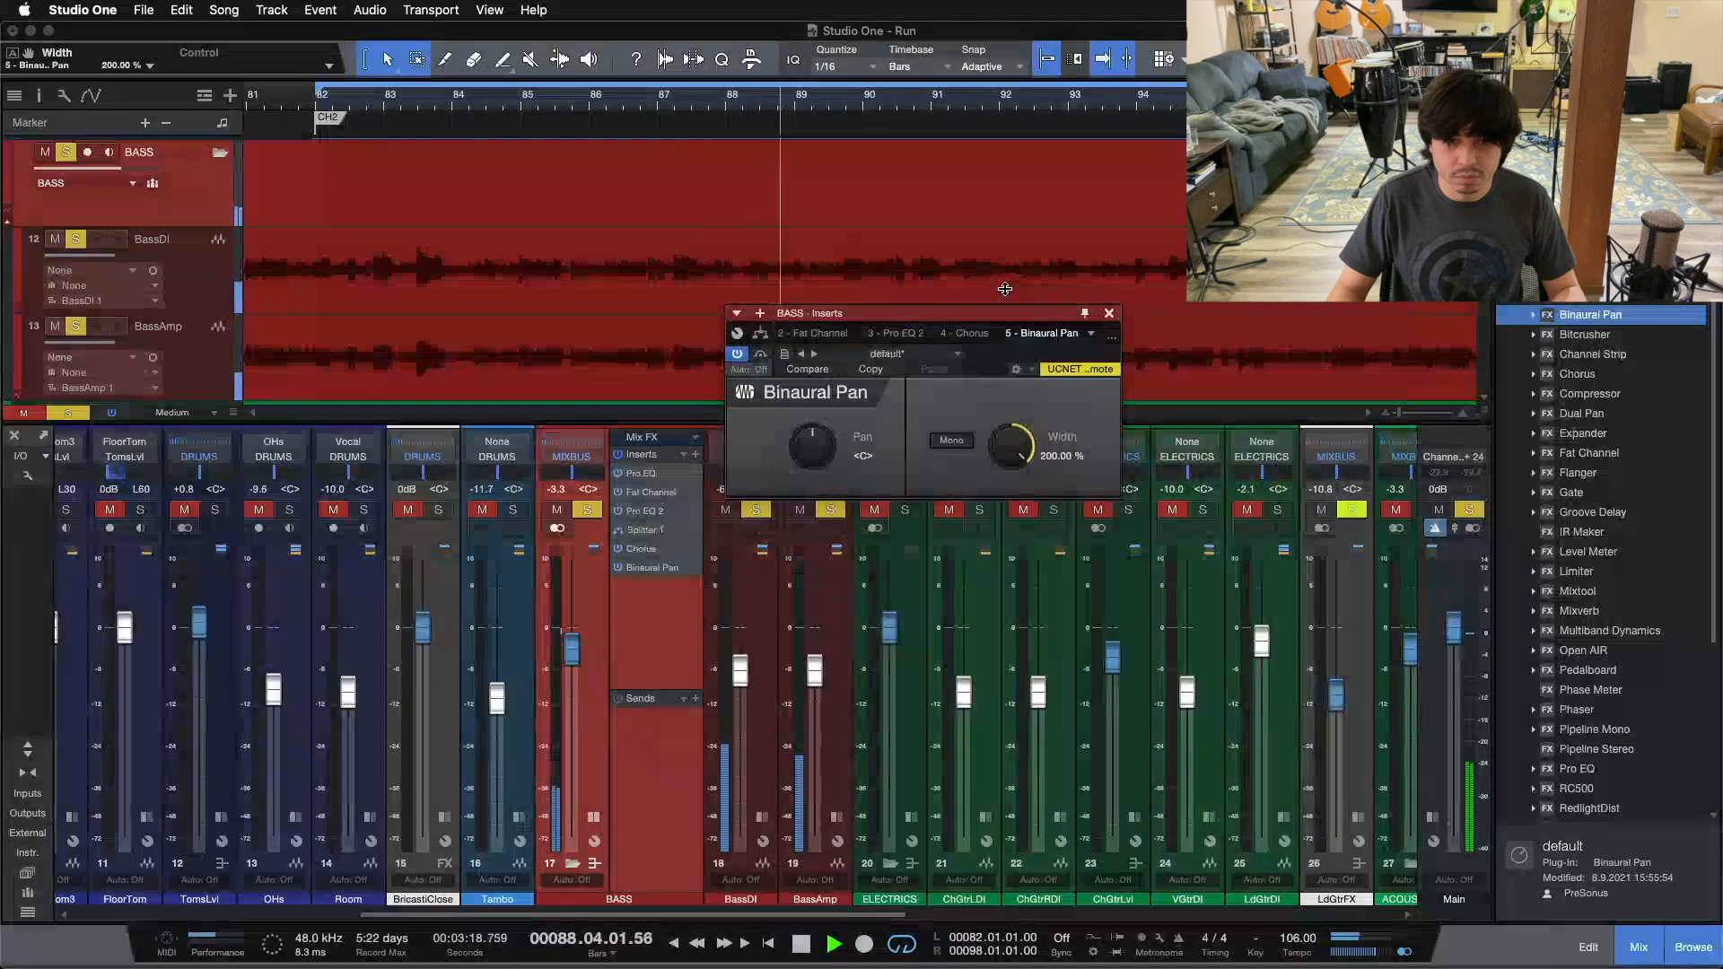
{"action": "key", "text": "space"}
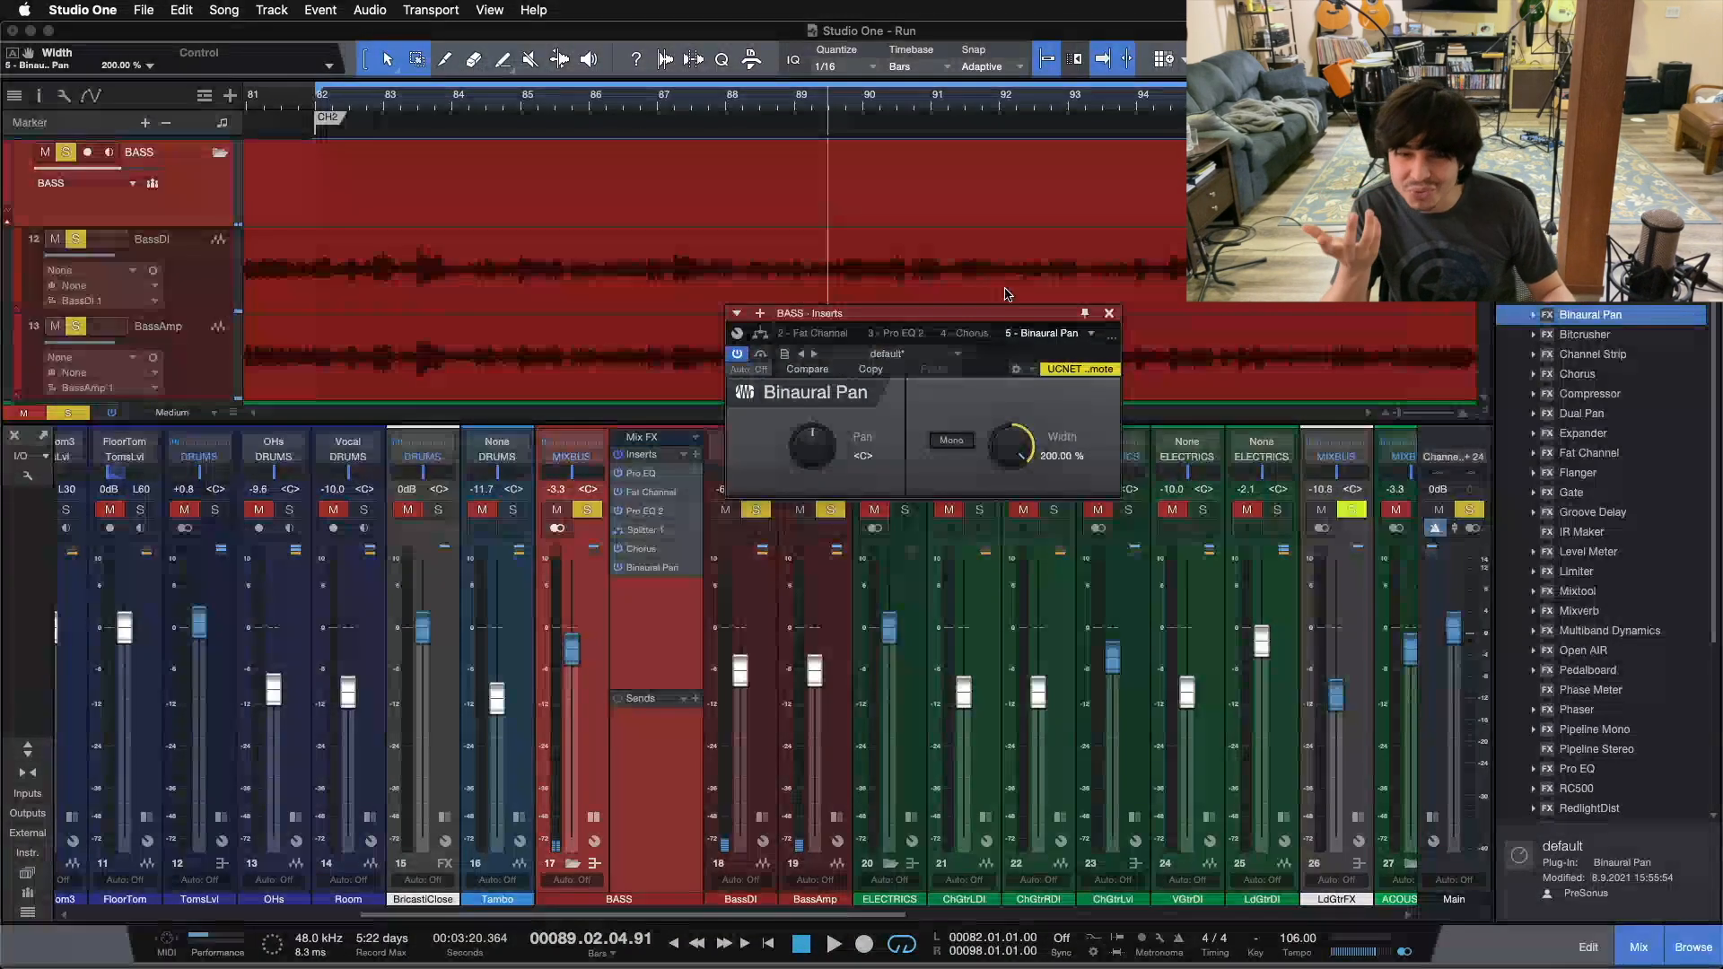
Step: Remove the Binaural Pan from the BASS inserts and reopen the Chorus editor
{"action": "right_click", "coordinate": [639, 579]}
{"action": "left_click", "coordinate": [650, 737]}
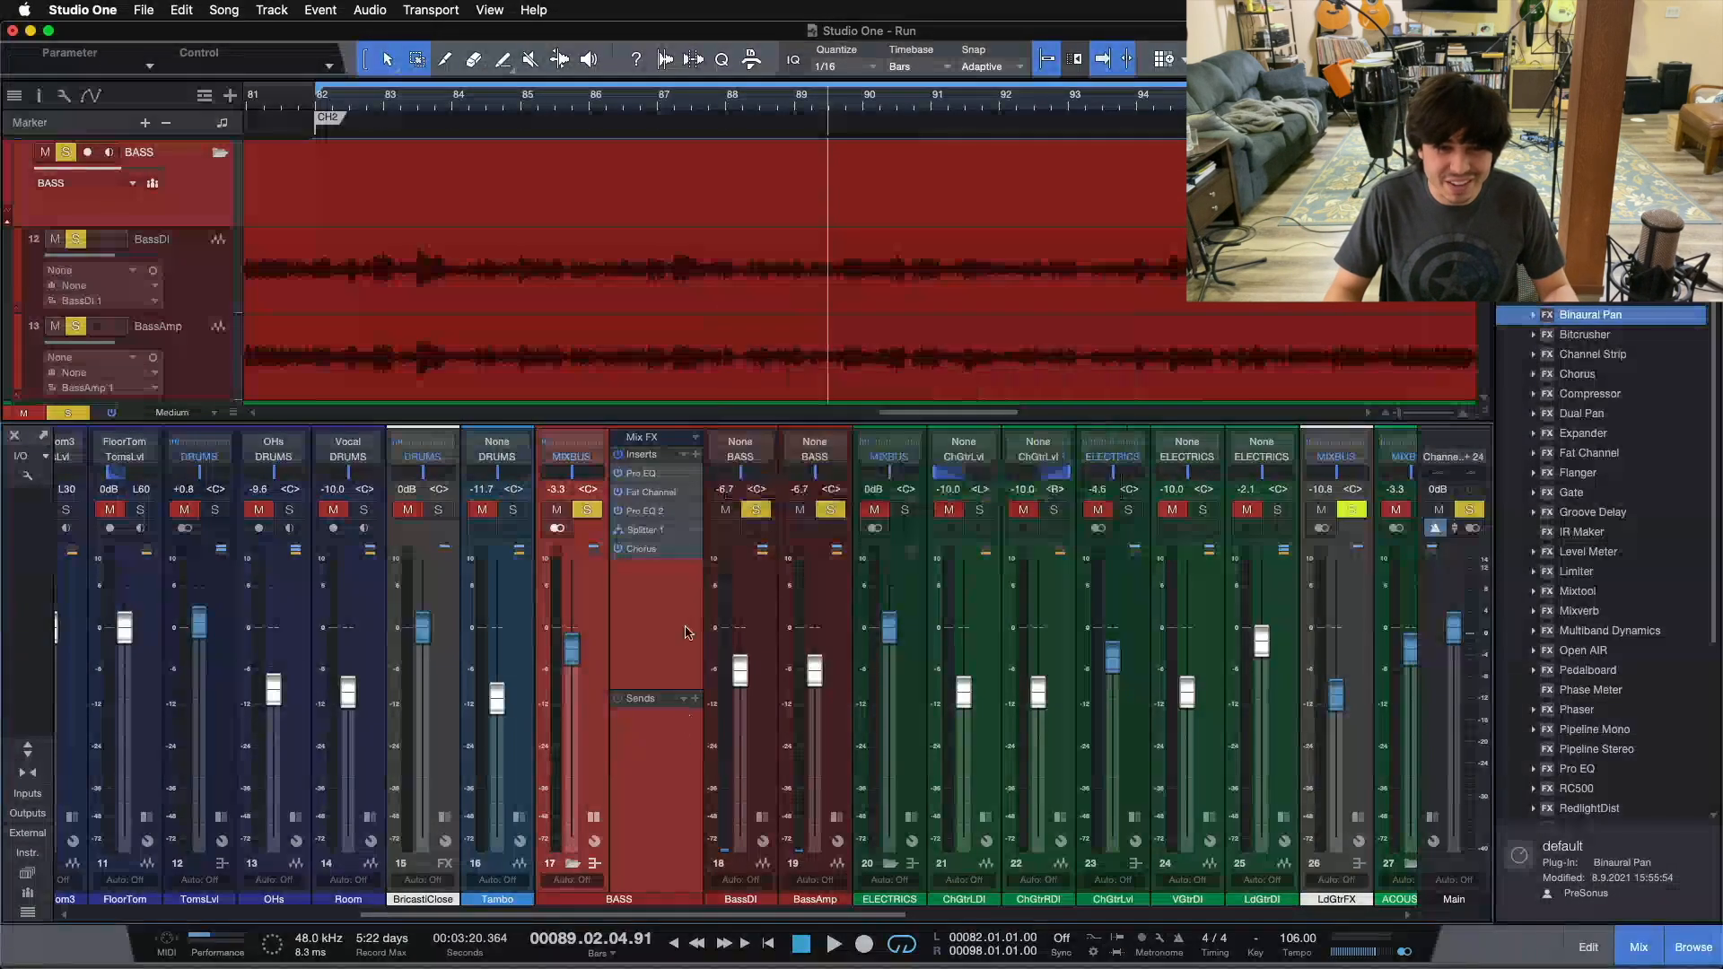
{"action": "double_click", "coordinate": [654, 550]}
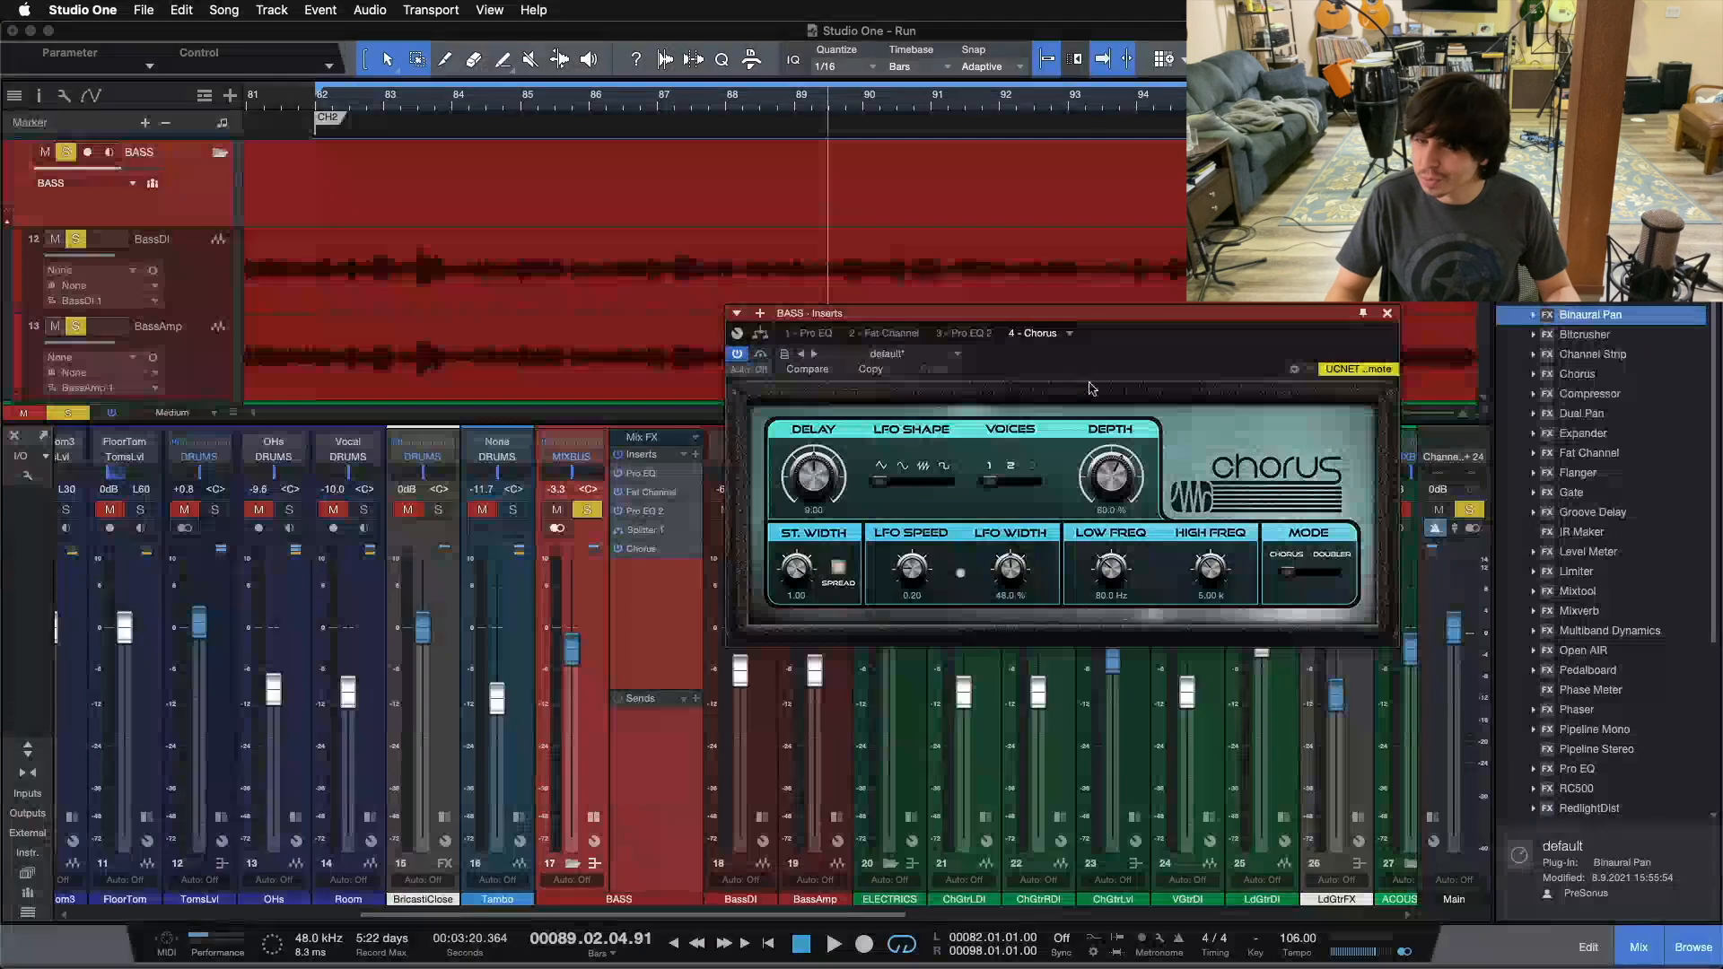
Step: Show the BASS insert routing, play from bar 82, and turn off the Mute Output option on Splitter 1
{"action": "left_click_drag", "start_coordinate": [1080, 369], "coordinate": [1143, 493]}
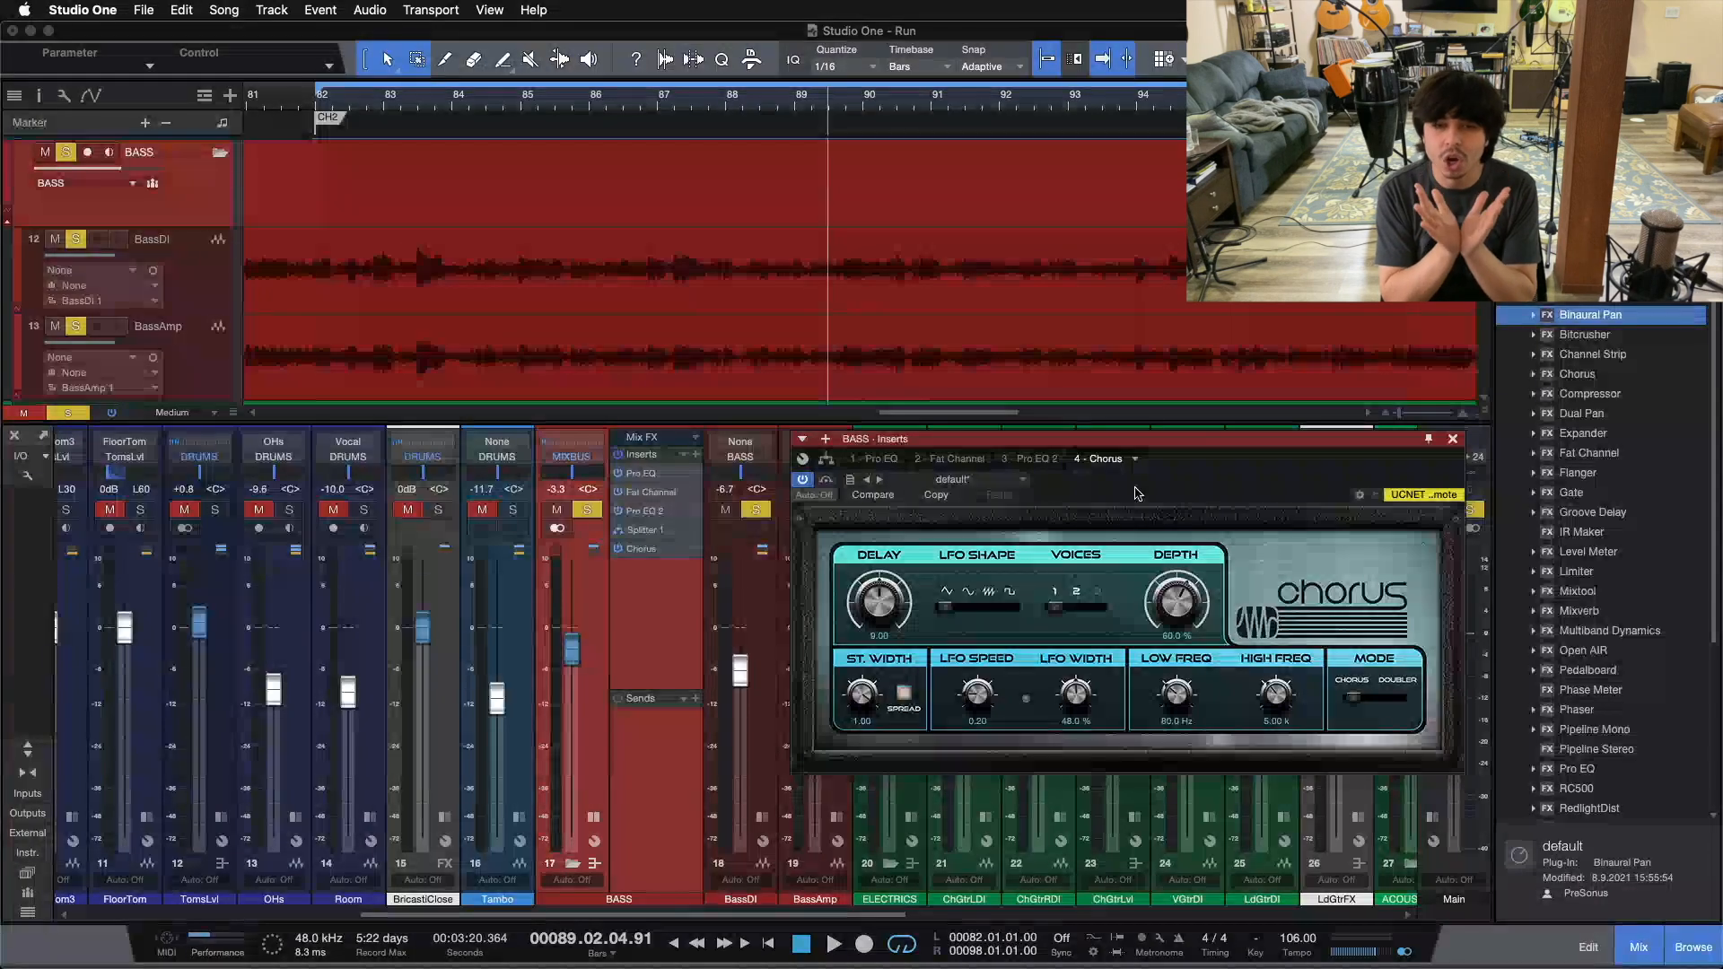
{"action": "left_click", "coordinate": [825, 459]}
{"action": "left_click", "coordinate": [1126, 694]}
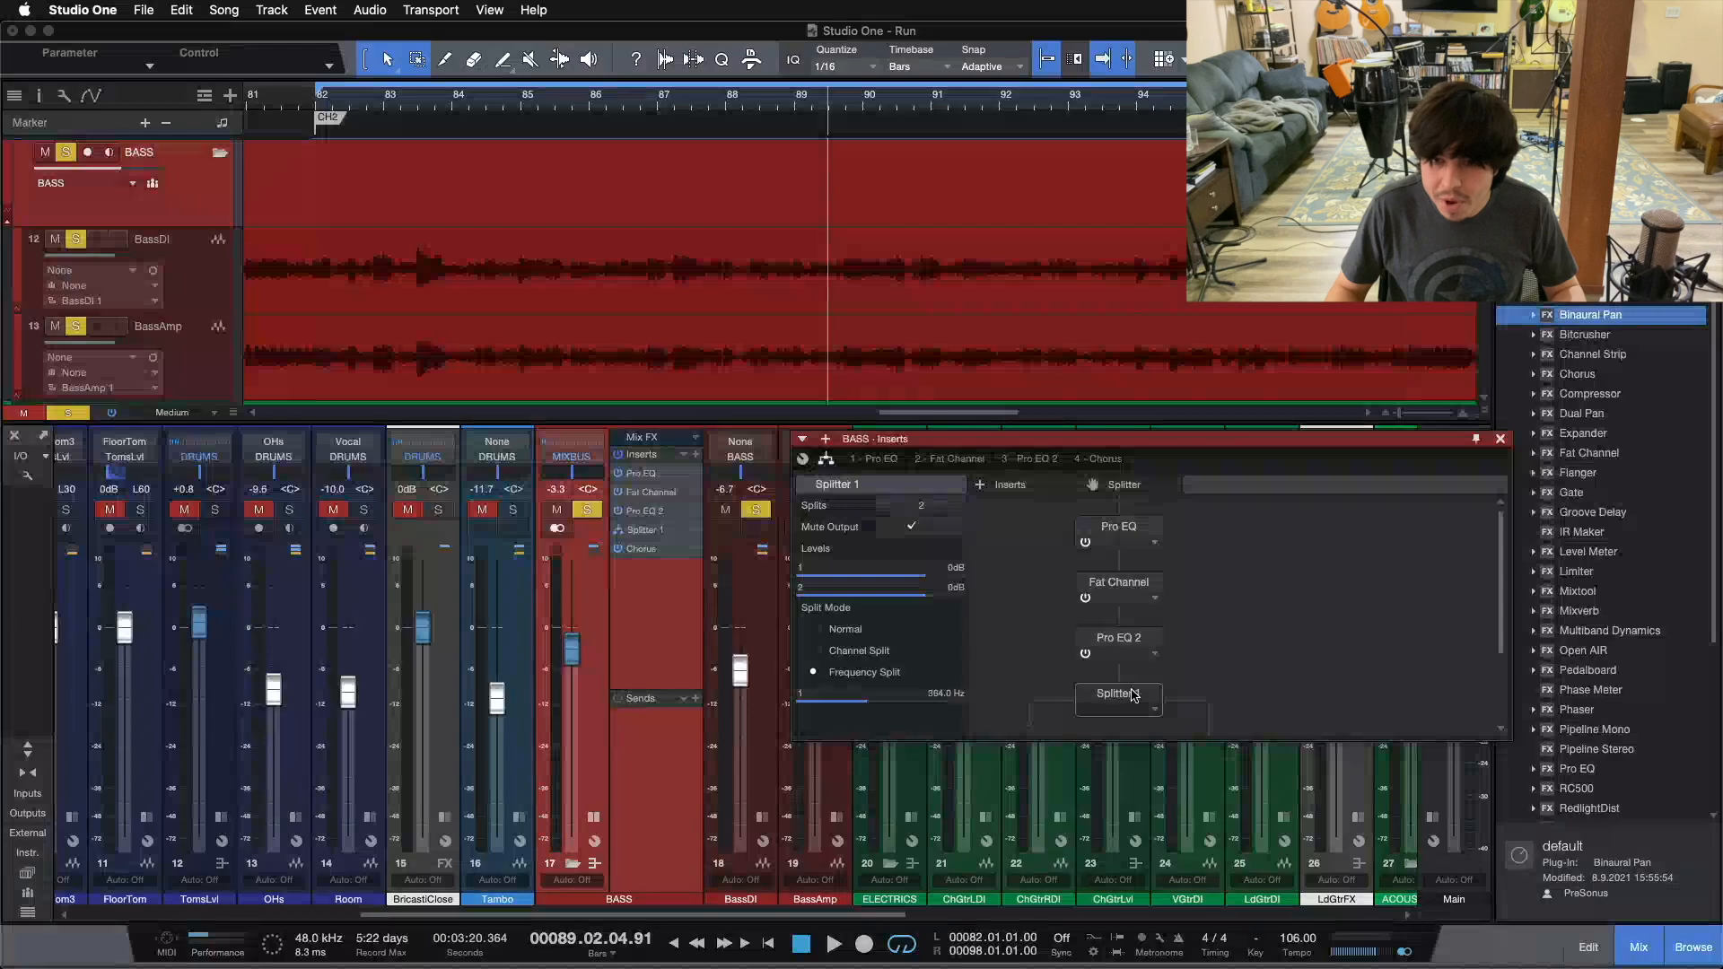
{"action": "scroll", "coordinate": [991, 673], "scroll_direction": "down", "scroll_amount": 3}
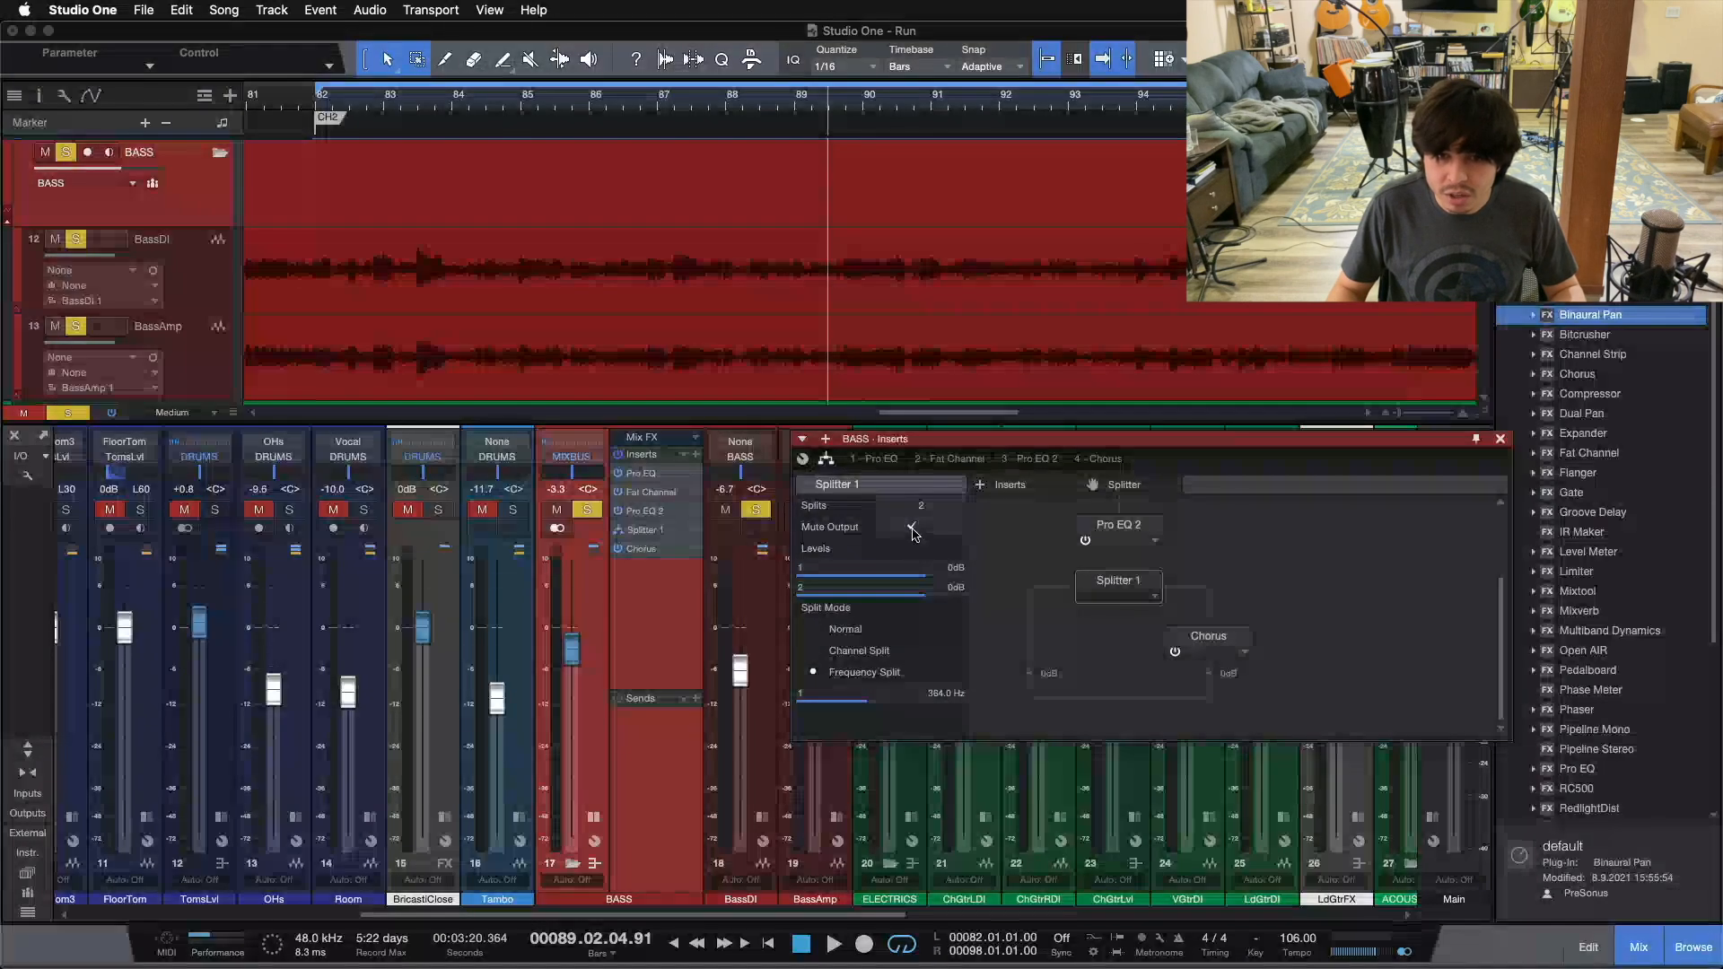
{"action": "key", "text": "space"}
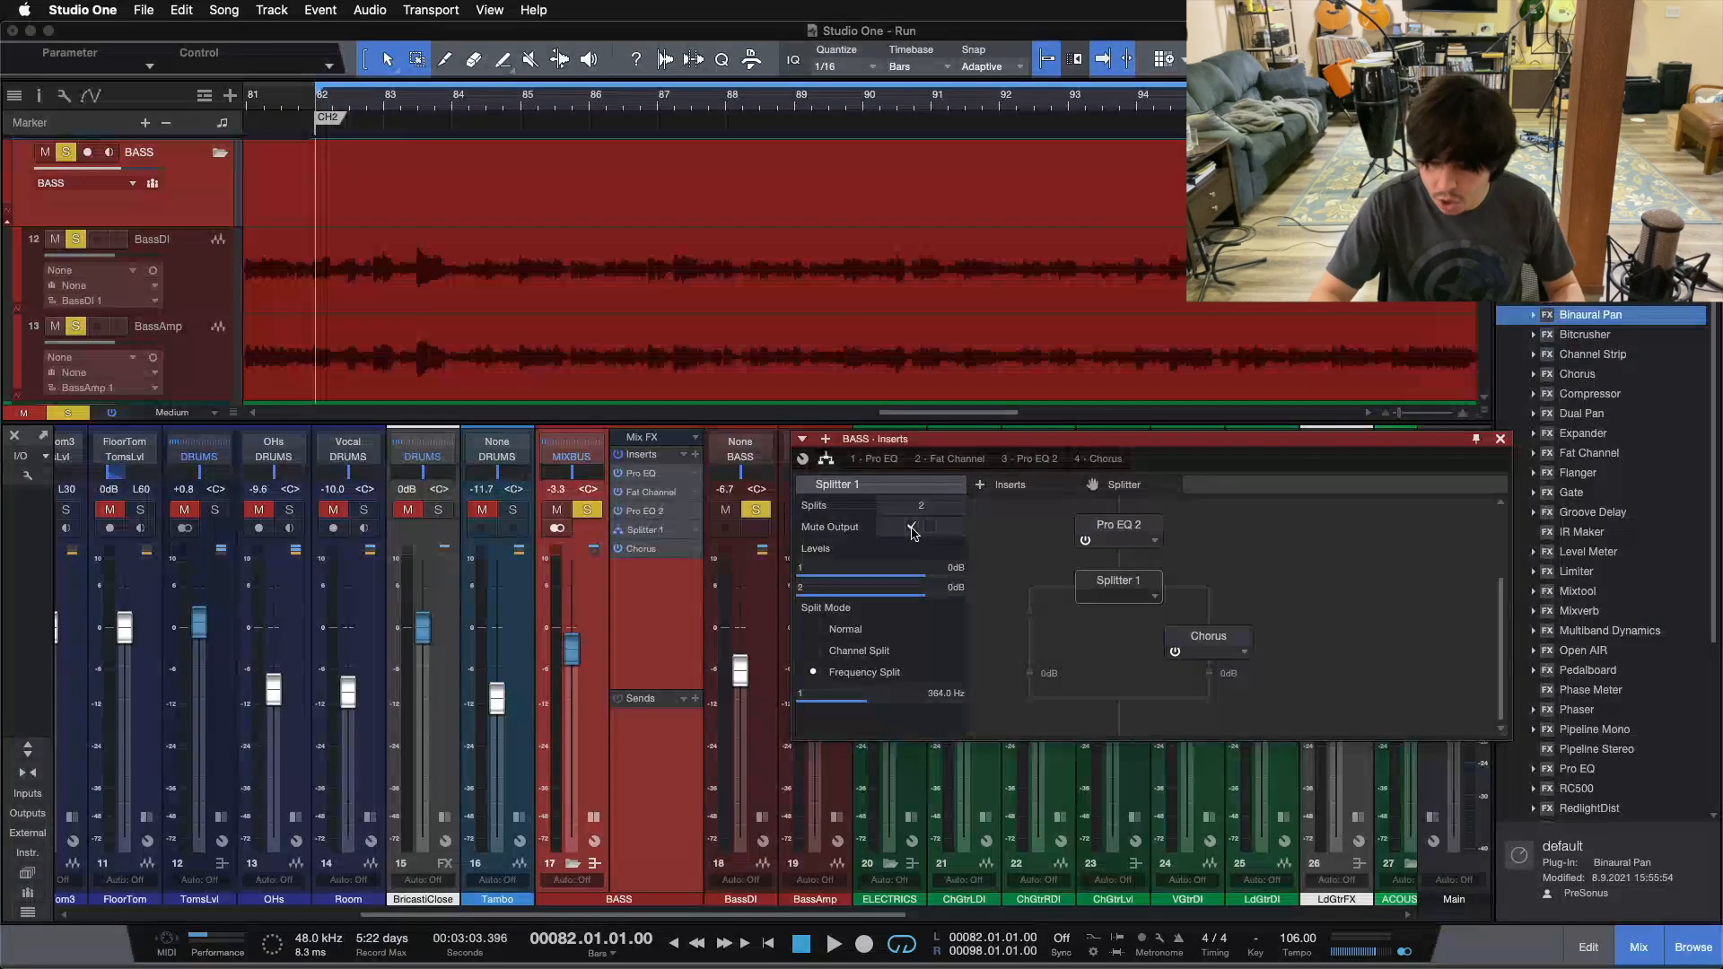
{"action": "key", "text": "space"}
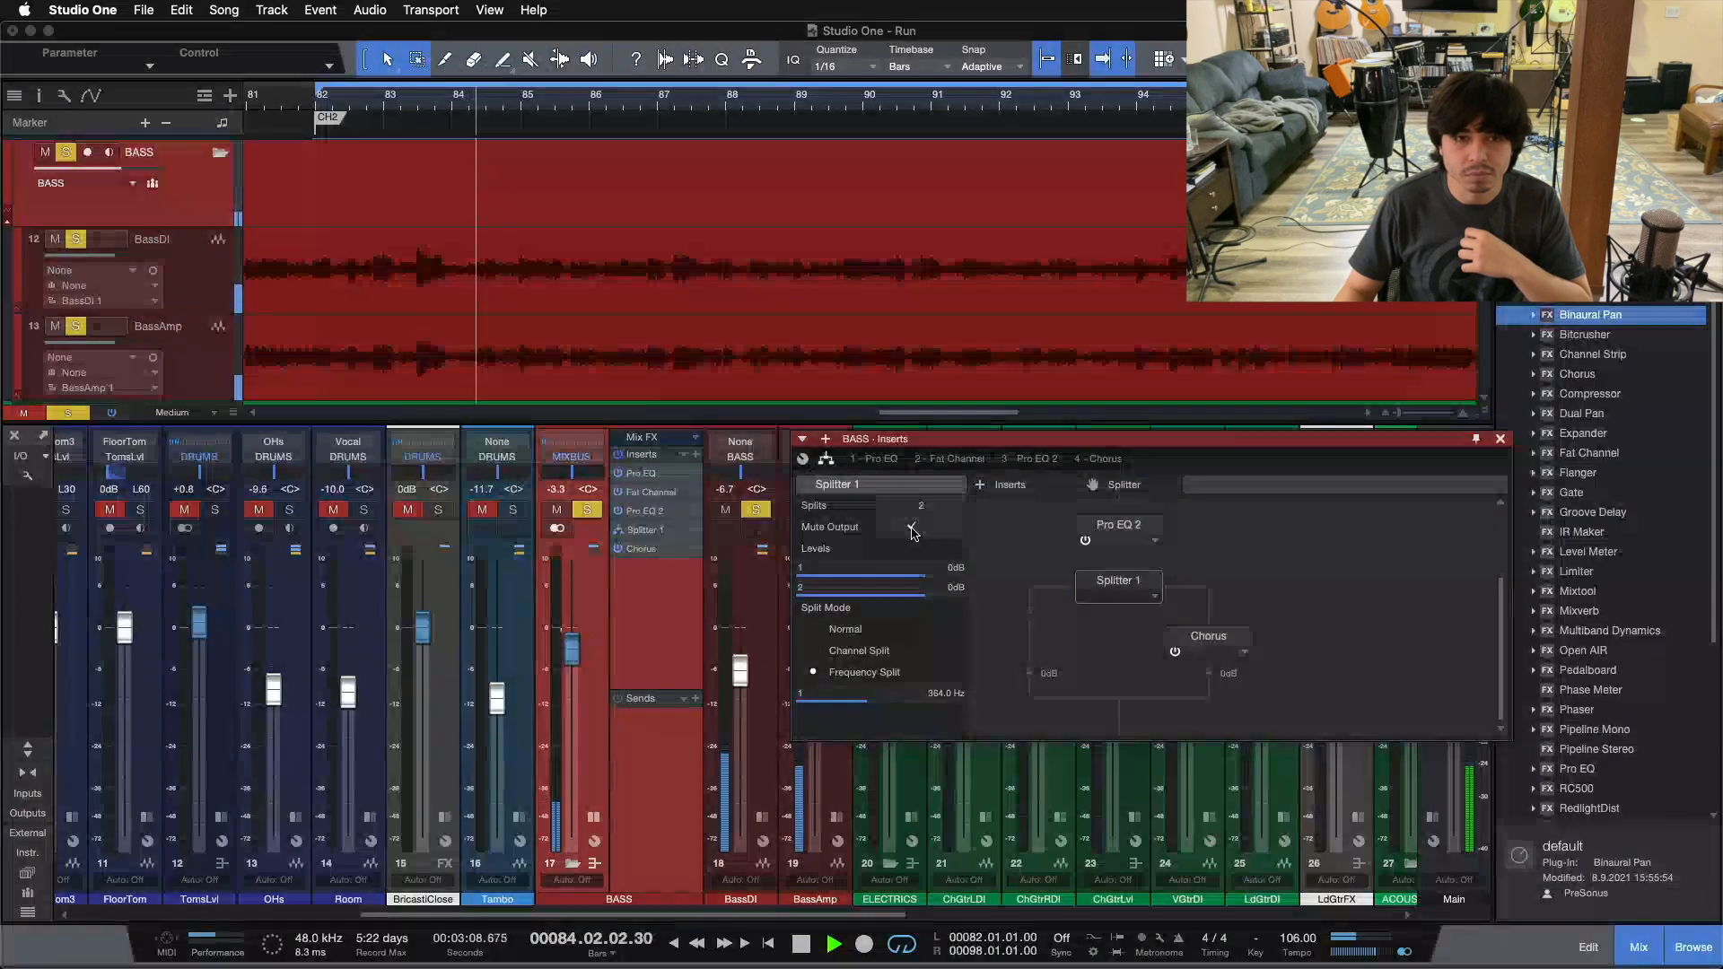
{"action": "left_click", "coordinate": [912, 528]}
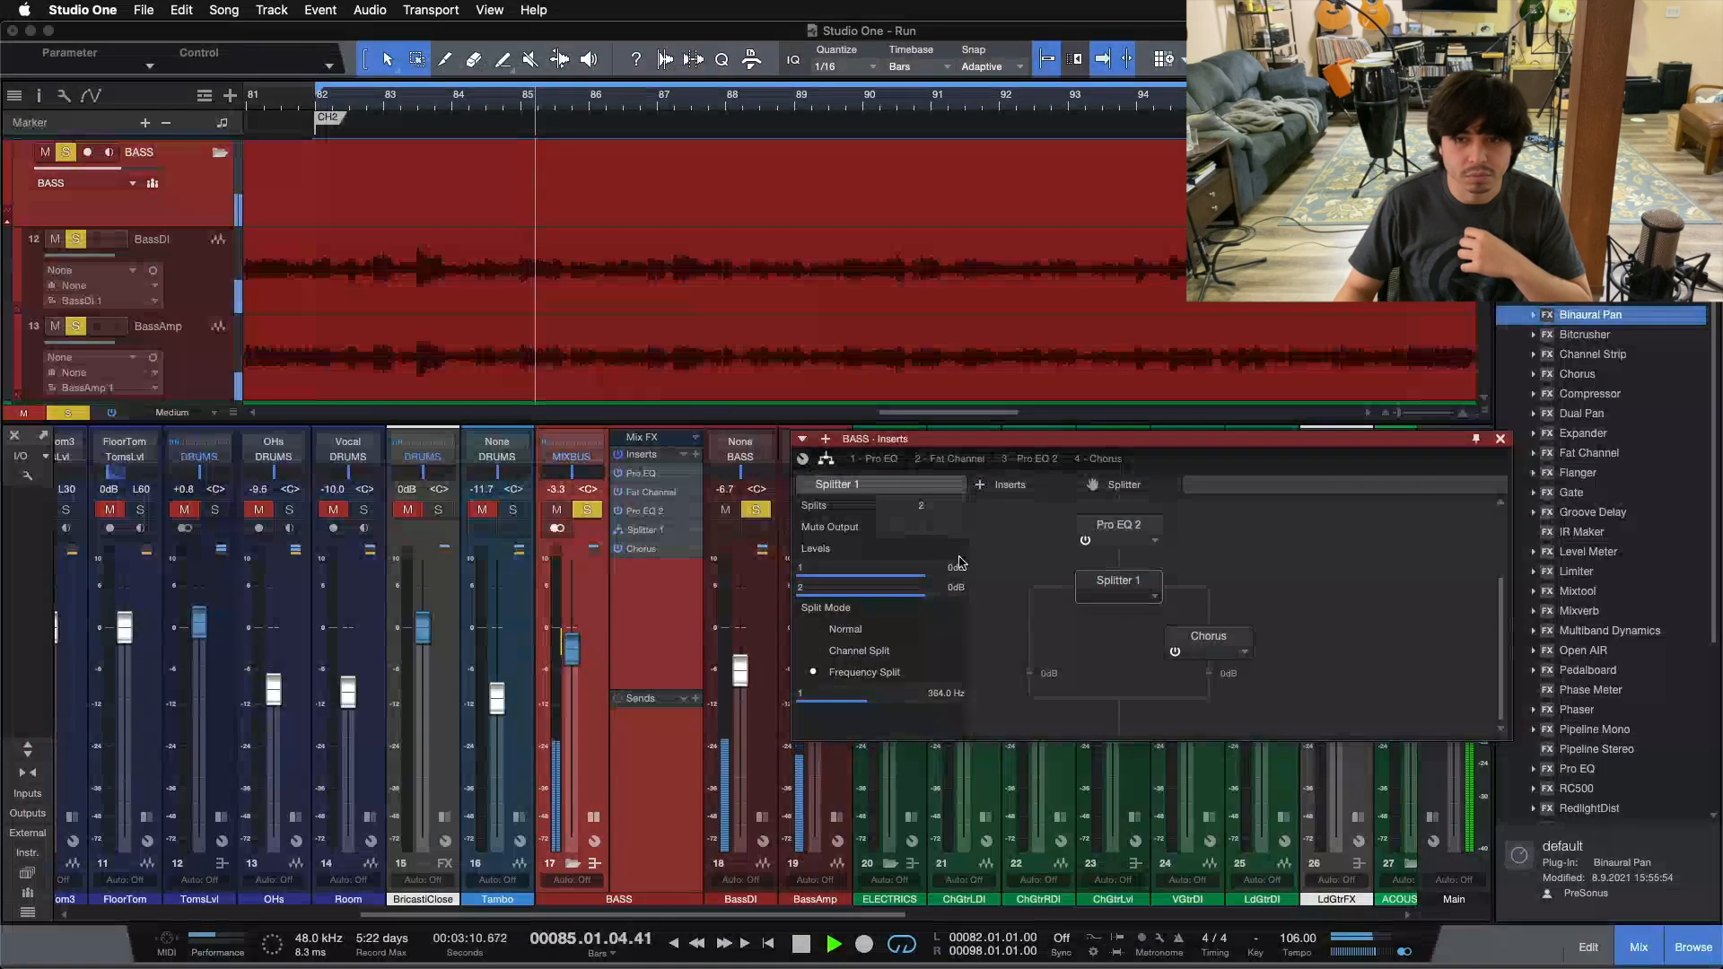
Step: Switch the Chorus off and on, then raise its depth gradually from 0% to 49% during playback and stop
{"action": "left_click", "coordinate": [1177, 653]}
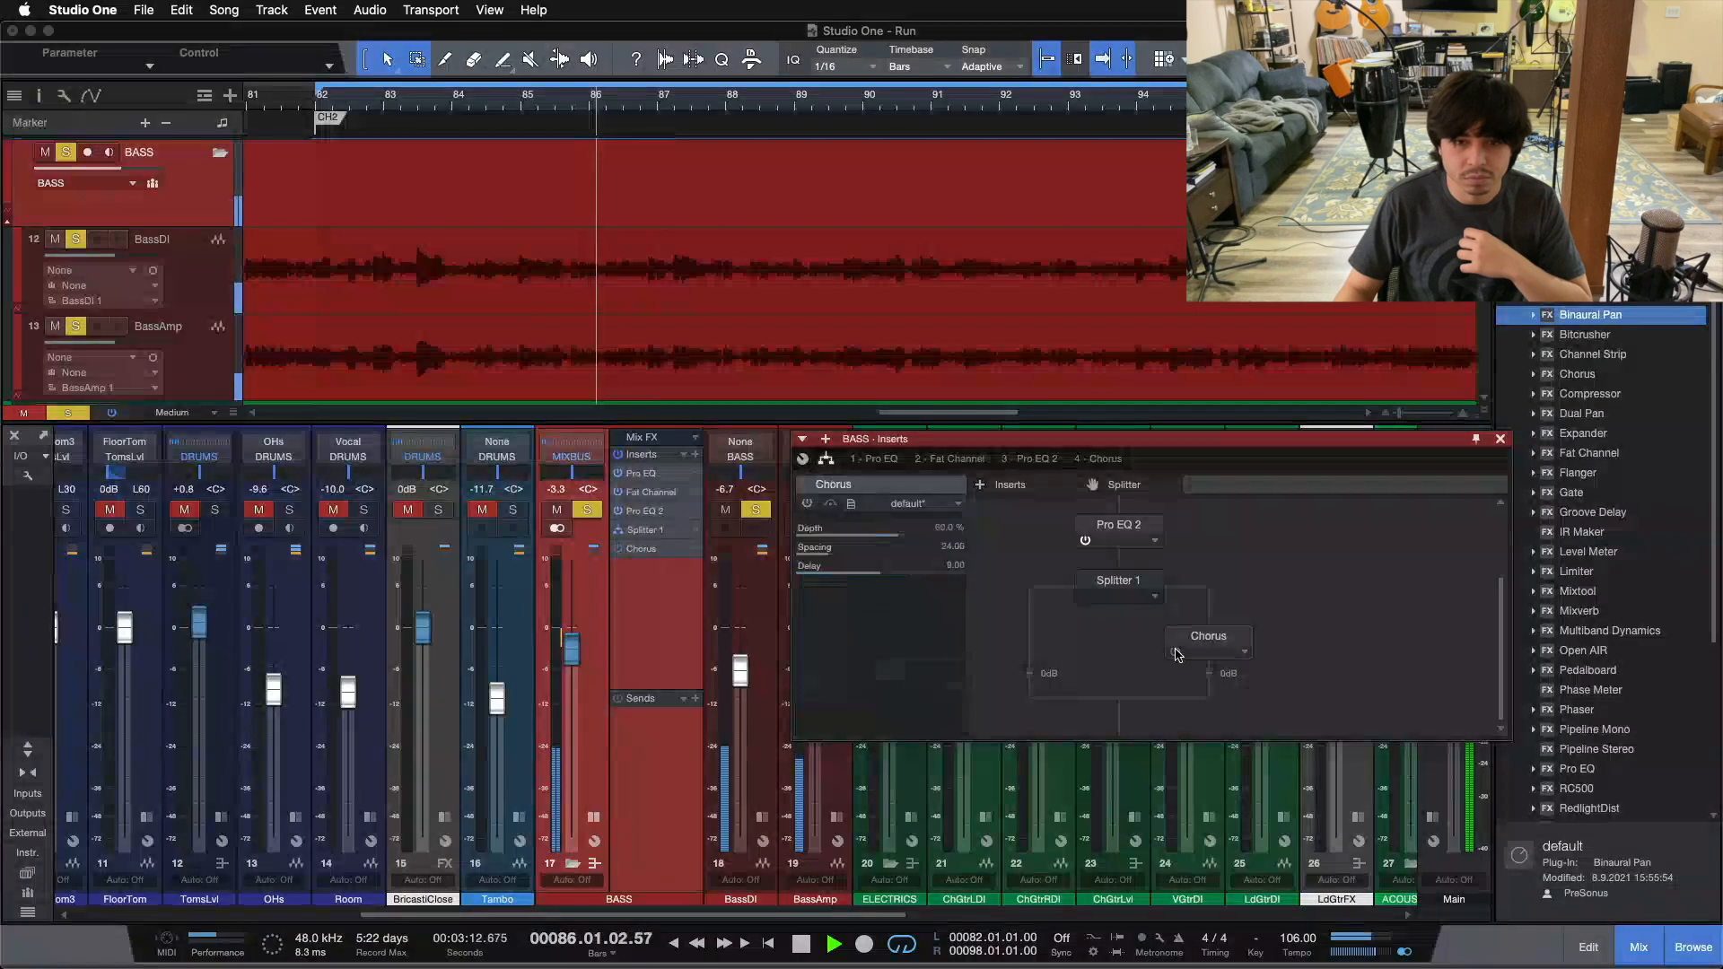
{"action": "left_click", "coordinate": [1176, 654]}
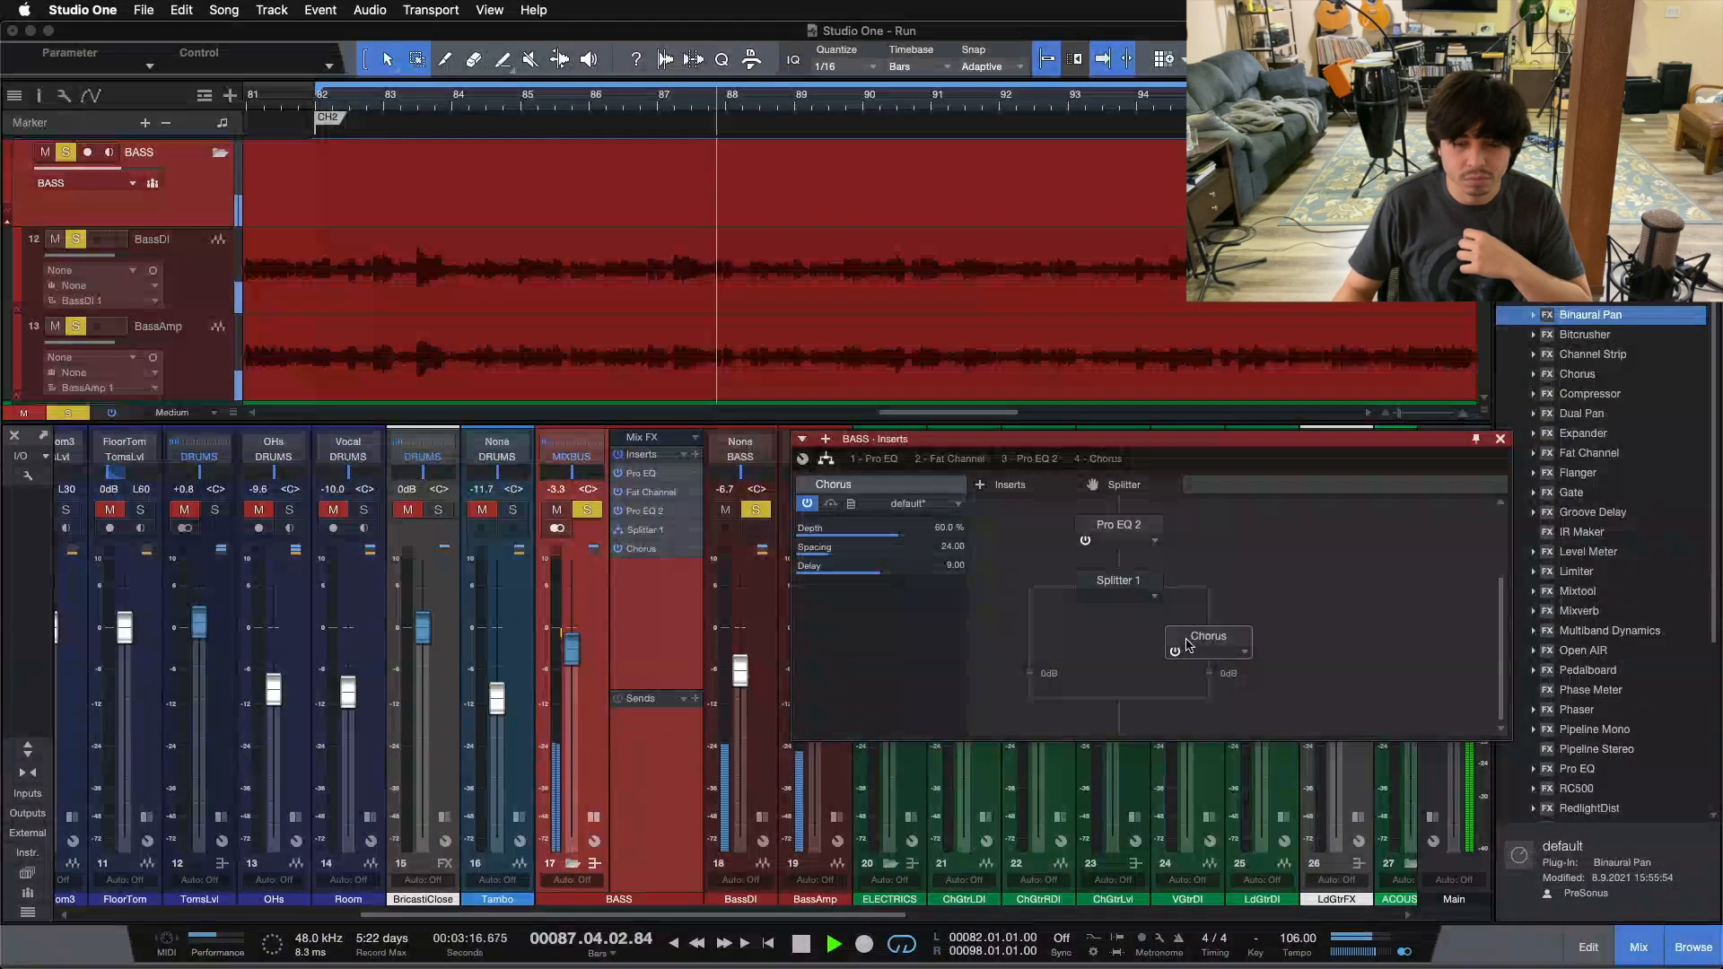
{"action": "double_click", "coordinate": [1194, 639]}
{"action": "left_click_drag", "start_coordinate": [1194, 602], "coordinate": [952, 561]}
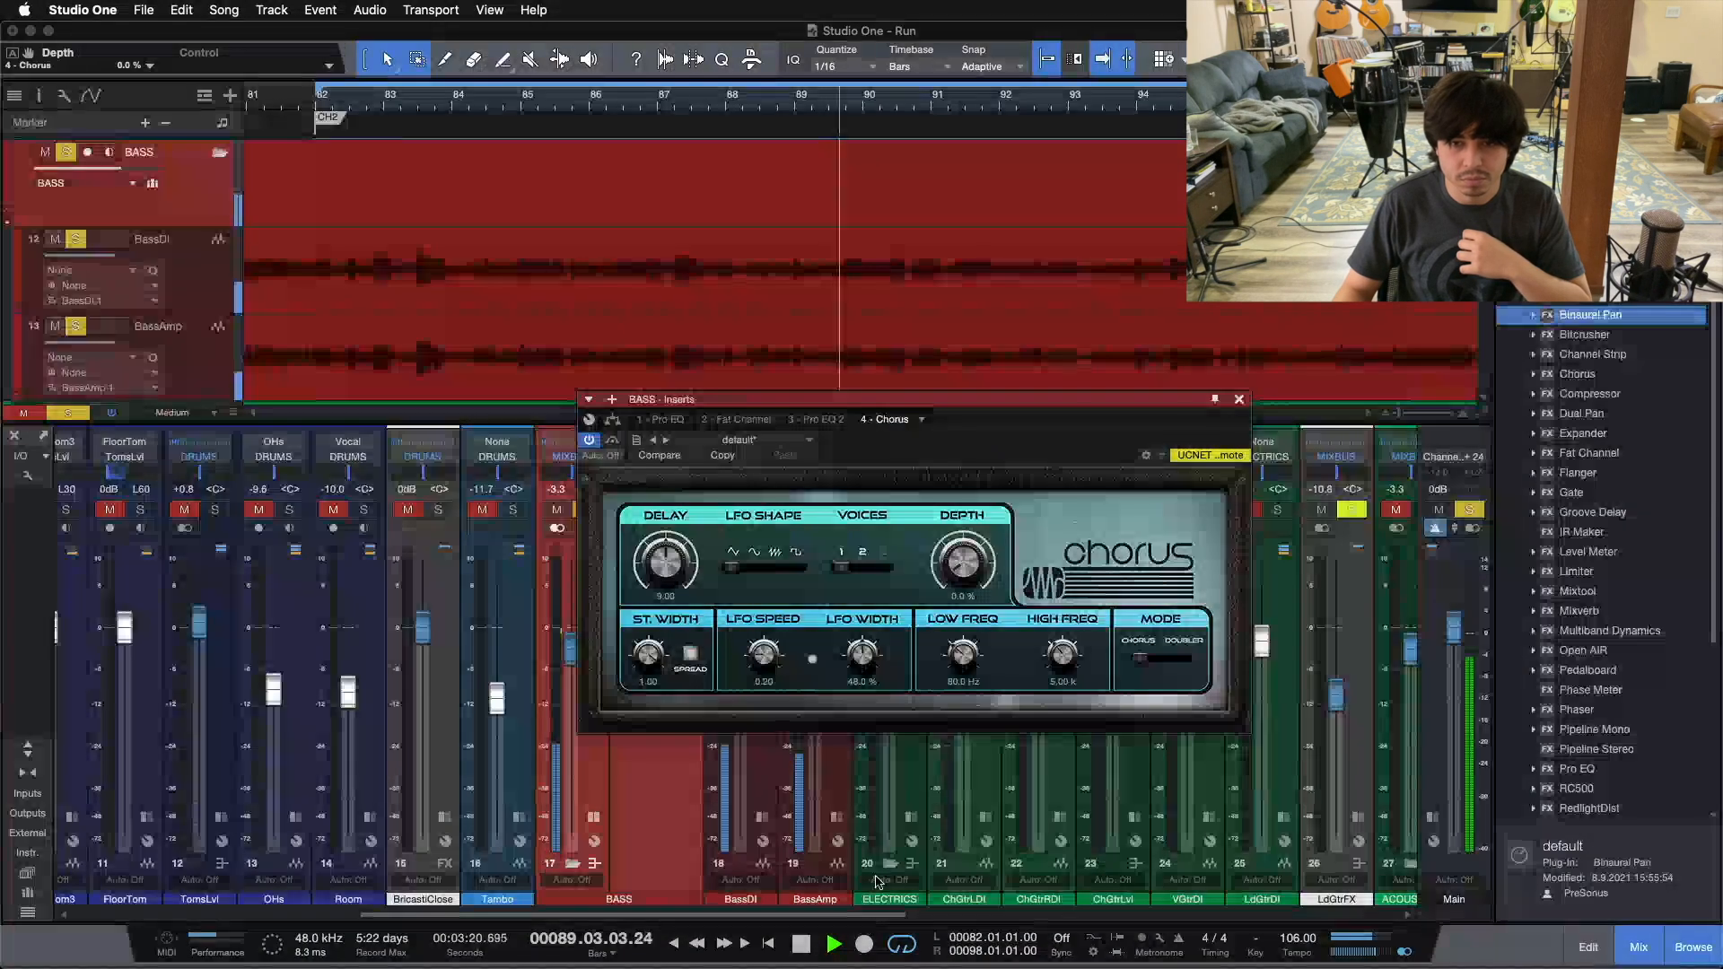
{"action": "scroll", "coordinate": [953, 561], "scroll_direction": "up", "scroll_amount": 10}
{"action": "scroll", "coordinate": [952, 561], "scroll_direction": "up", "scroll_amount": 5}
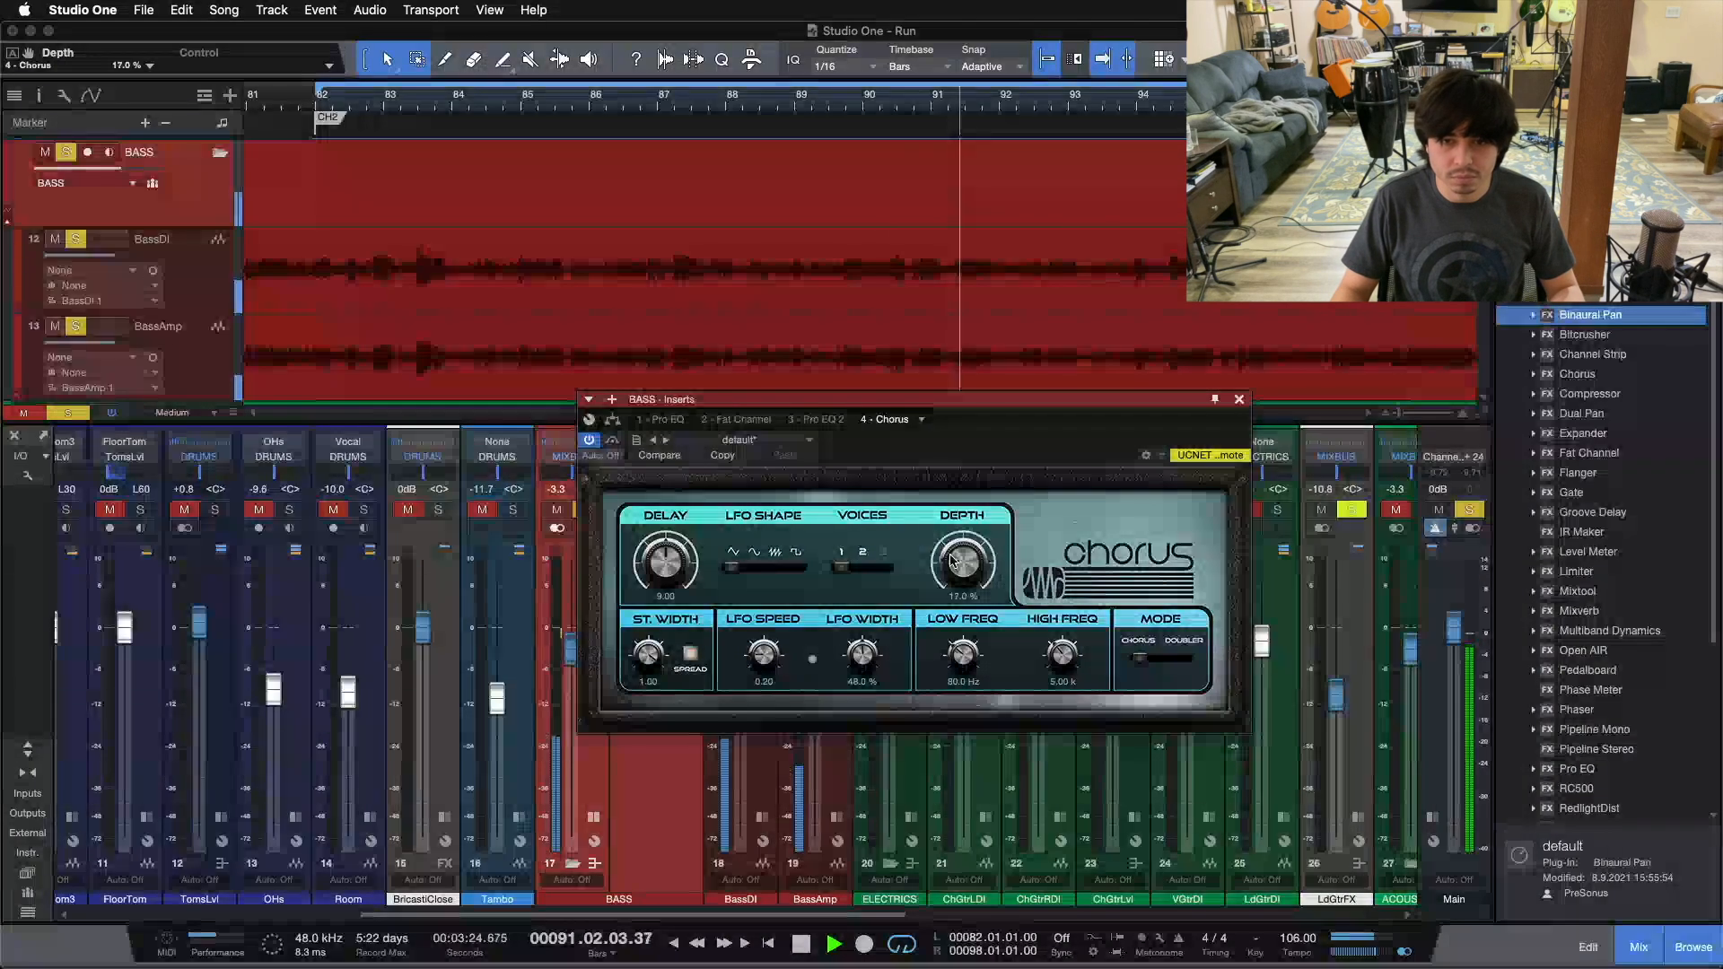
{"action": "scroll", "coordinate": [953, 561], "scroll_direction": "up", "scroll_amount": 6}
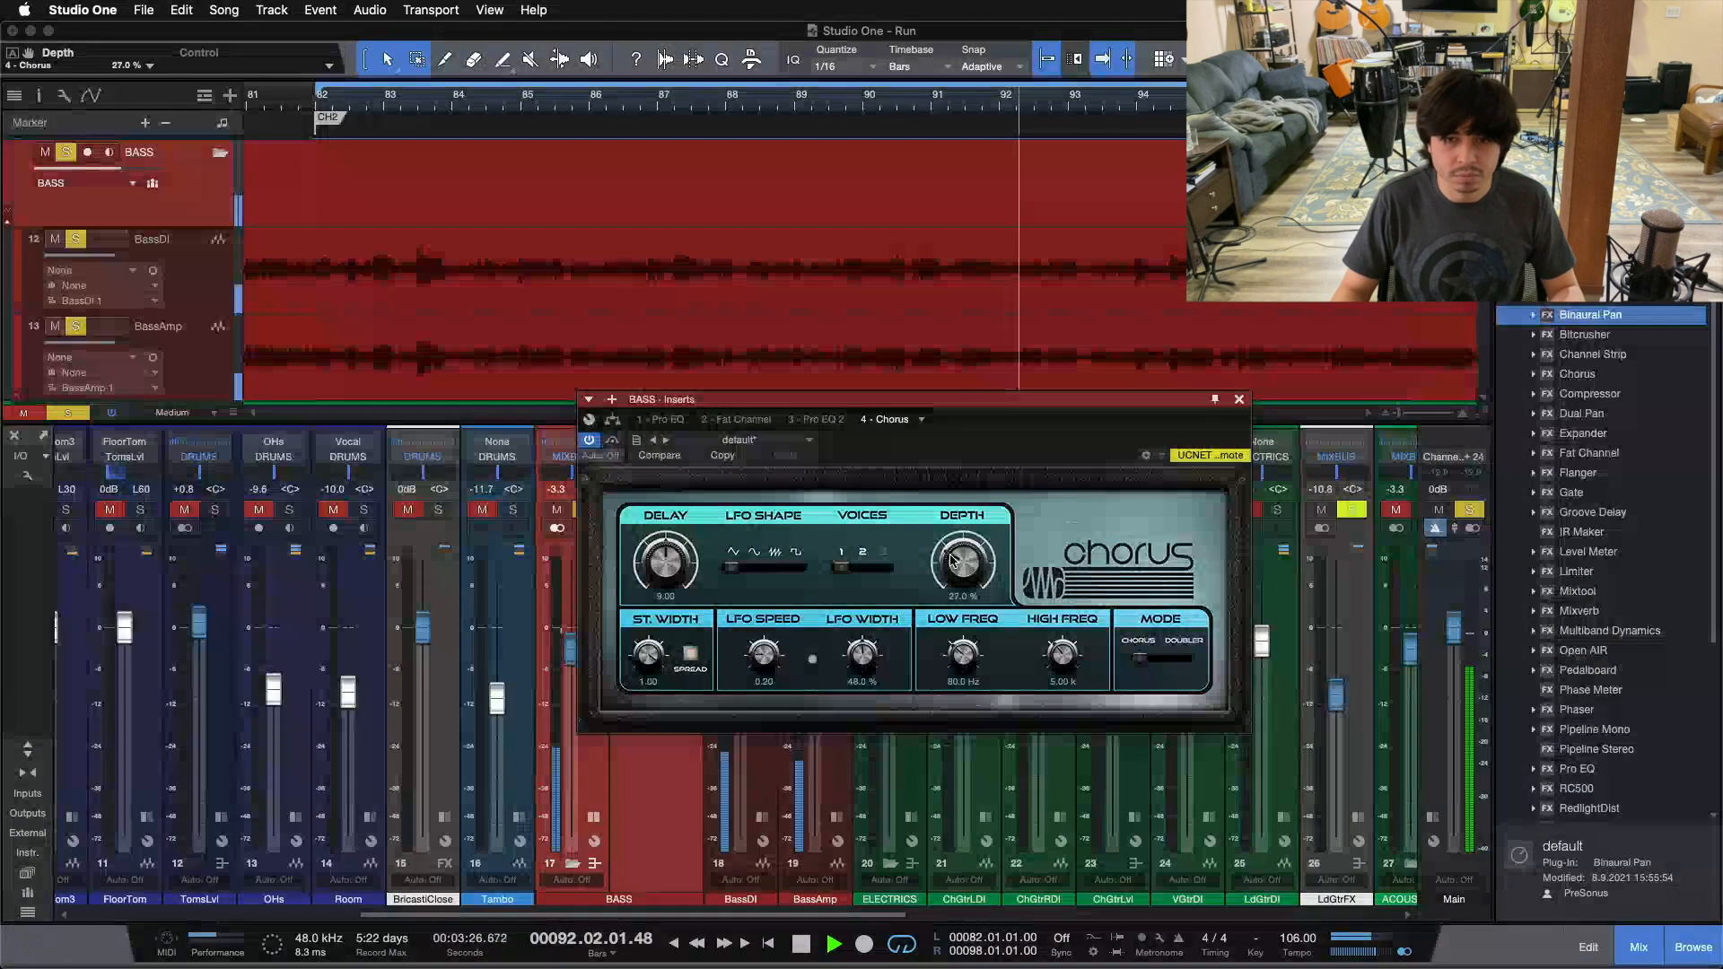
{"action": "scroll", "coordinate": [953, 561], "scroll_direction": "up", "scroll_amount": 5}
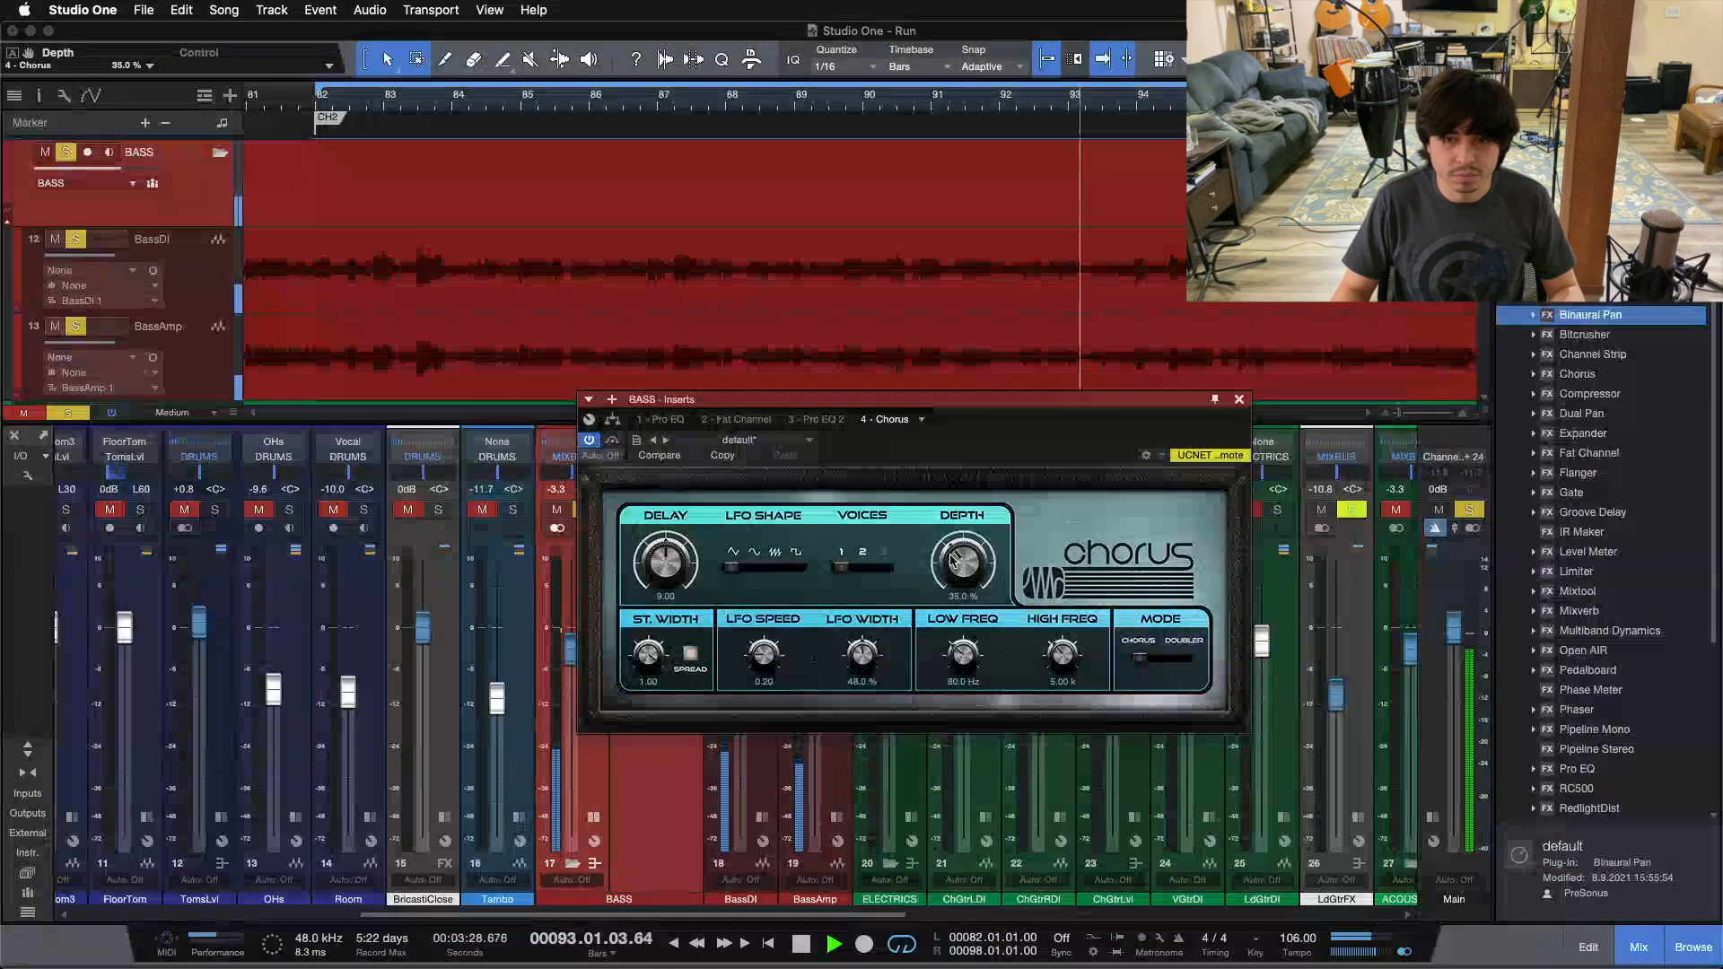
{"action": "scroll", "coordinate": [952, 561], "scroll_direction": "up", "scroll_amount": 1}
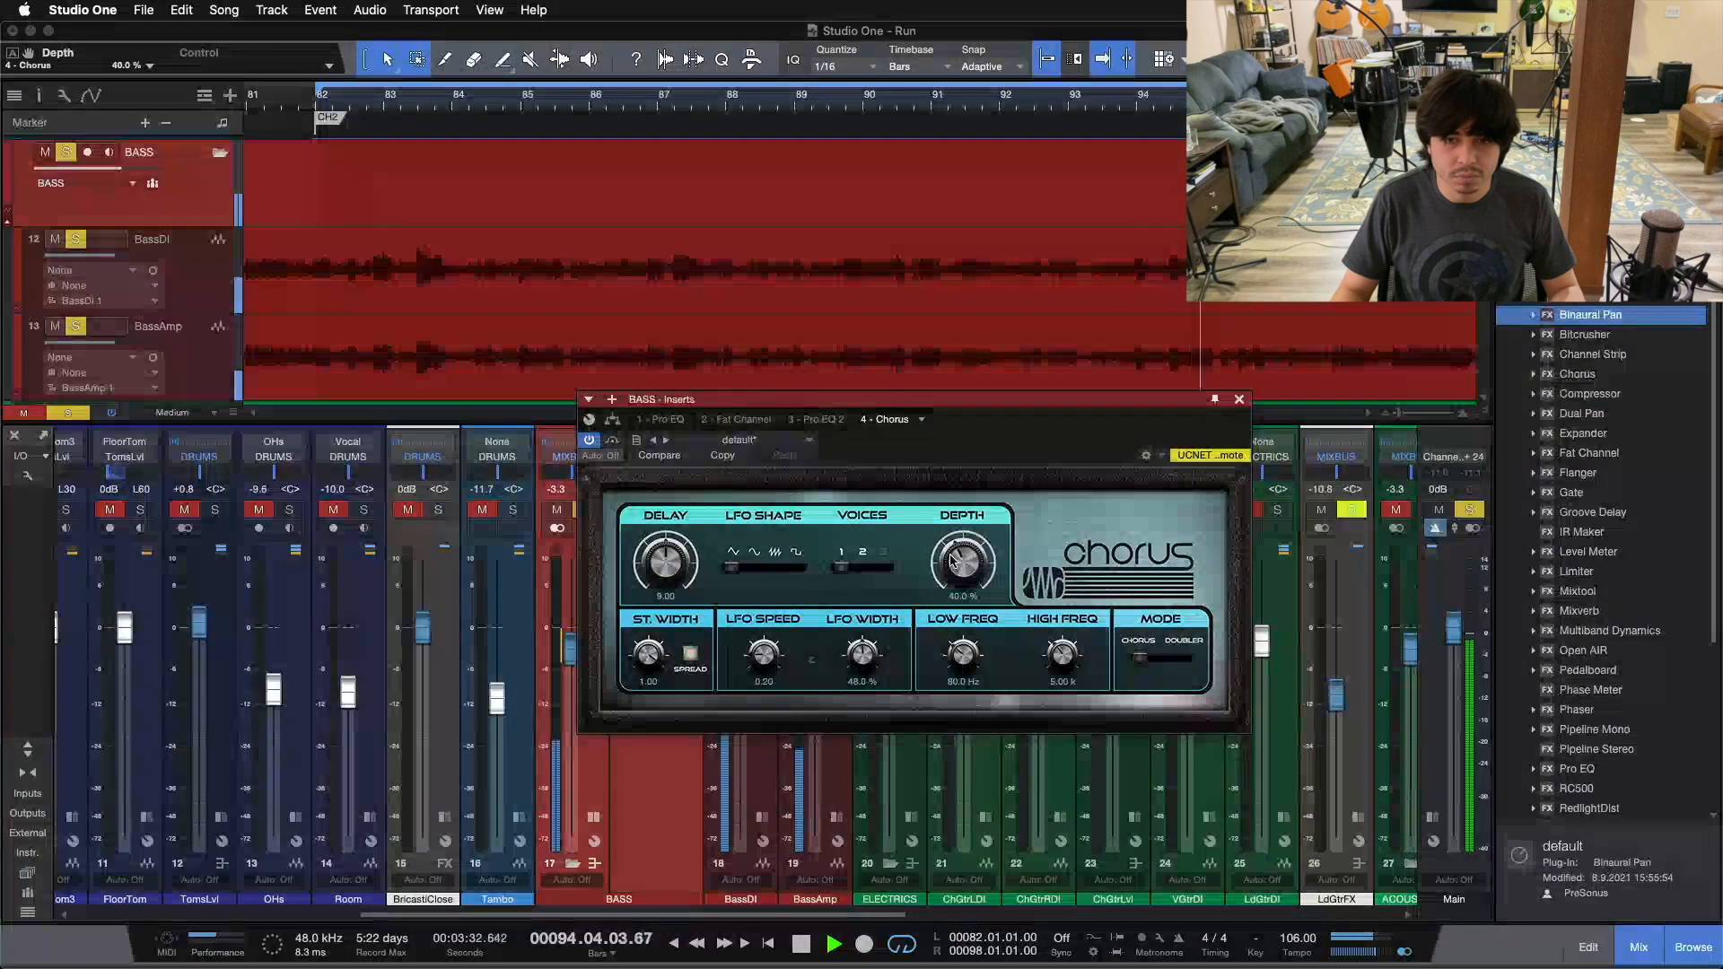
{"action": "scroll", "coordinate": [952, 561], "scroll_direction": "up", "scroll_amount": 2}
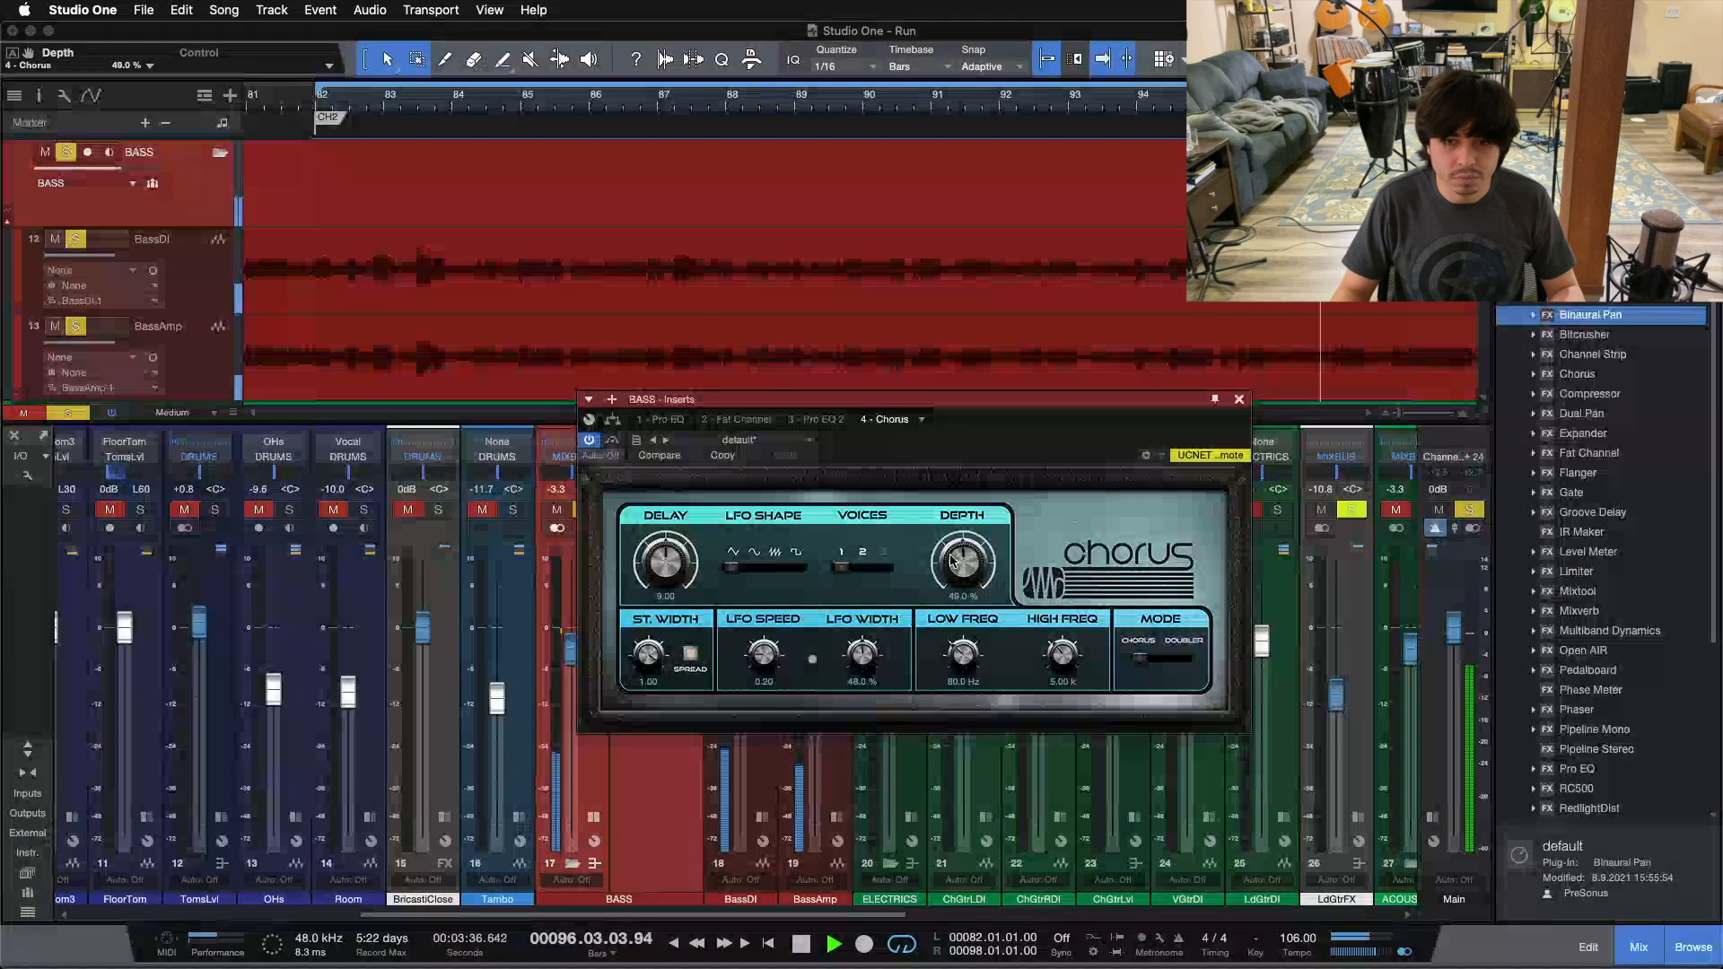
{"action": "key", "text": "space"}
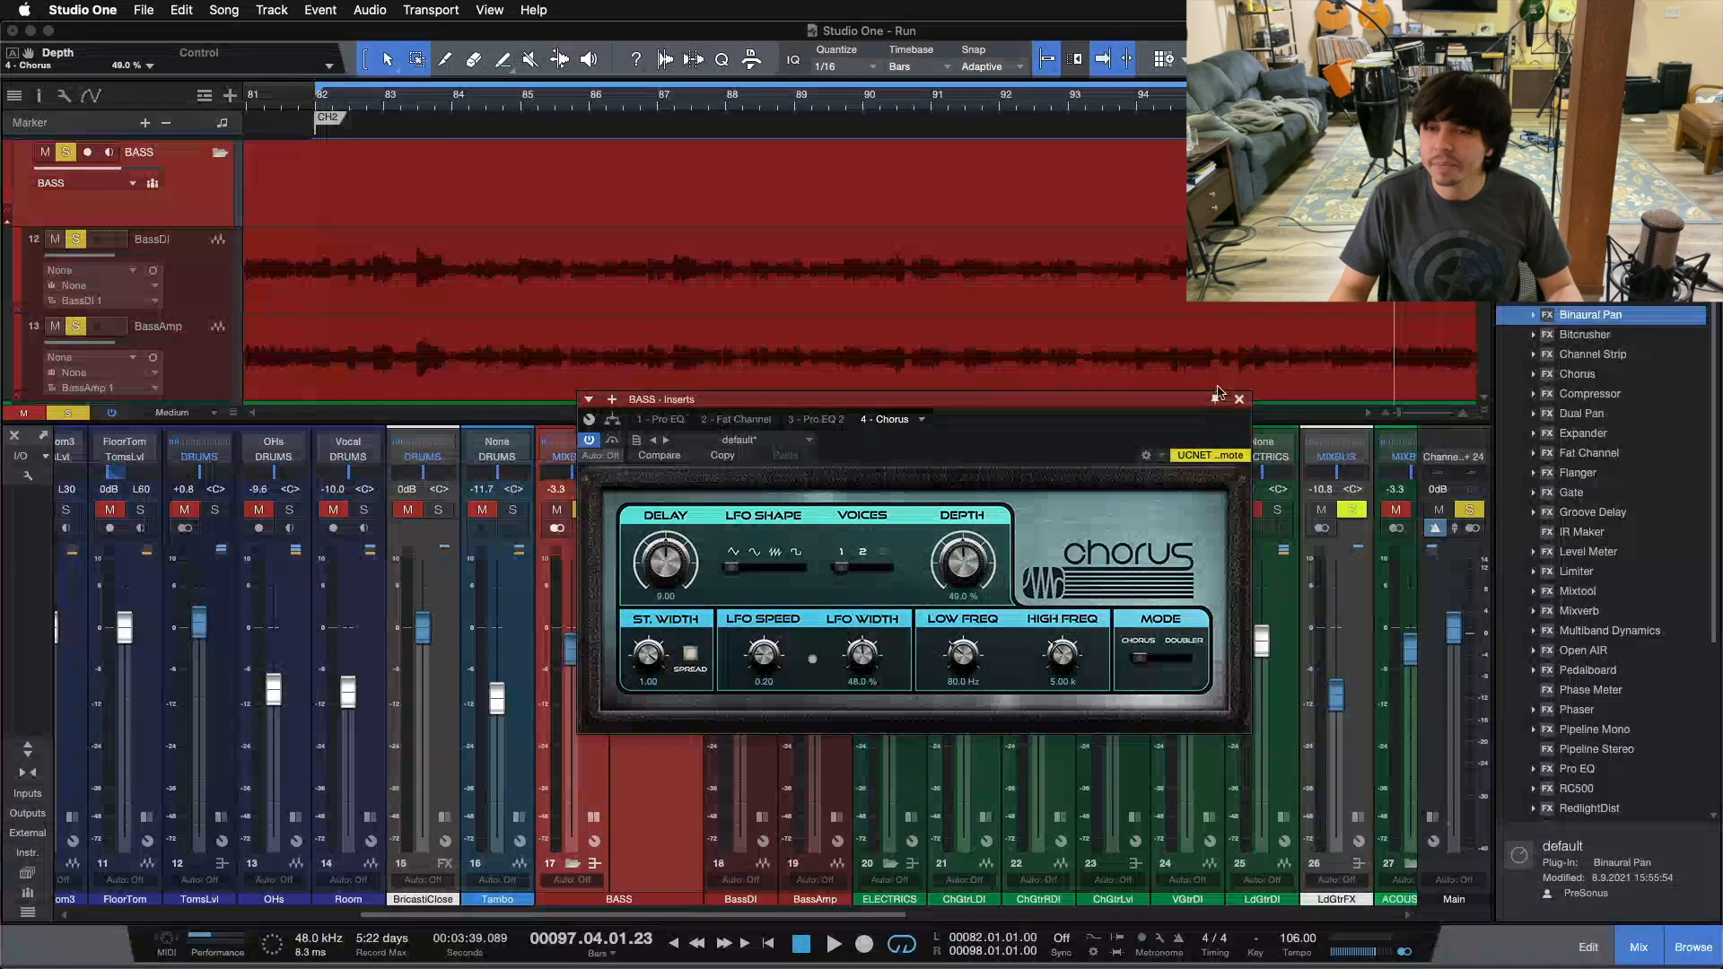
Step: Close the Chorus editor, solo the ChGtrLvl guitar bus alongside the bass, and start playback from bar 82
{"action": "left_click", "coordinate": [1239, 401]}
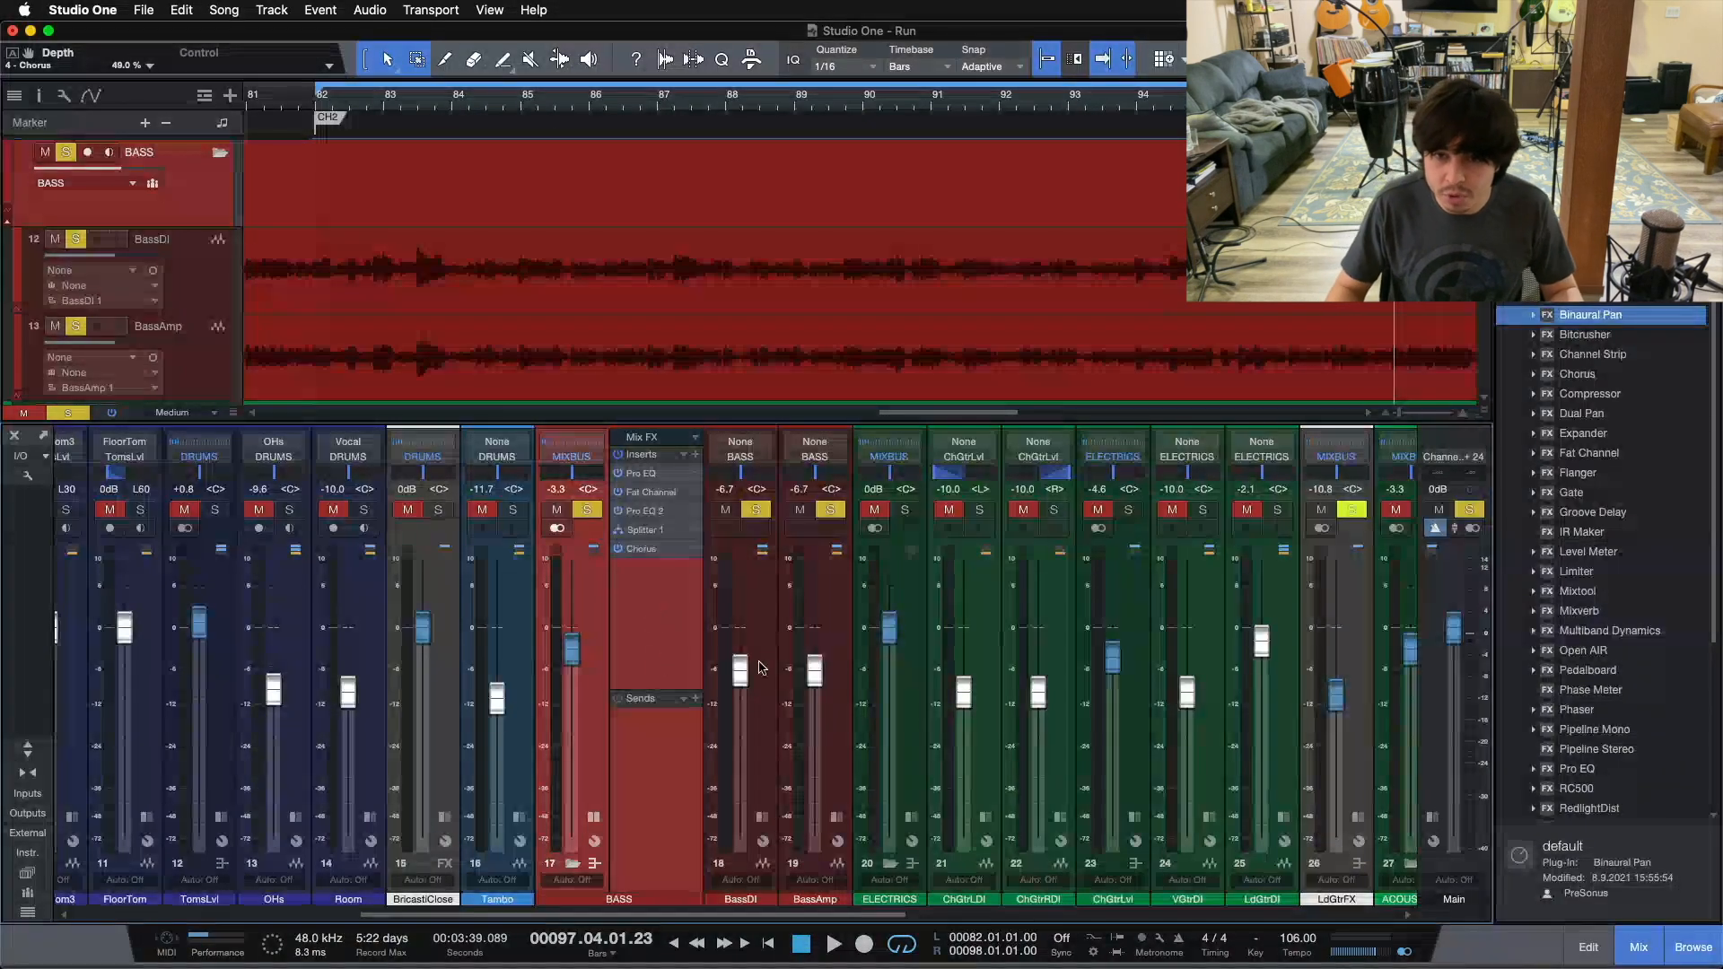
{"action": "left_click", "coordinate": [1129, 510]}
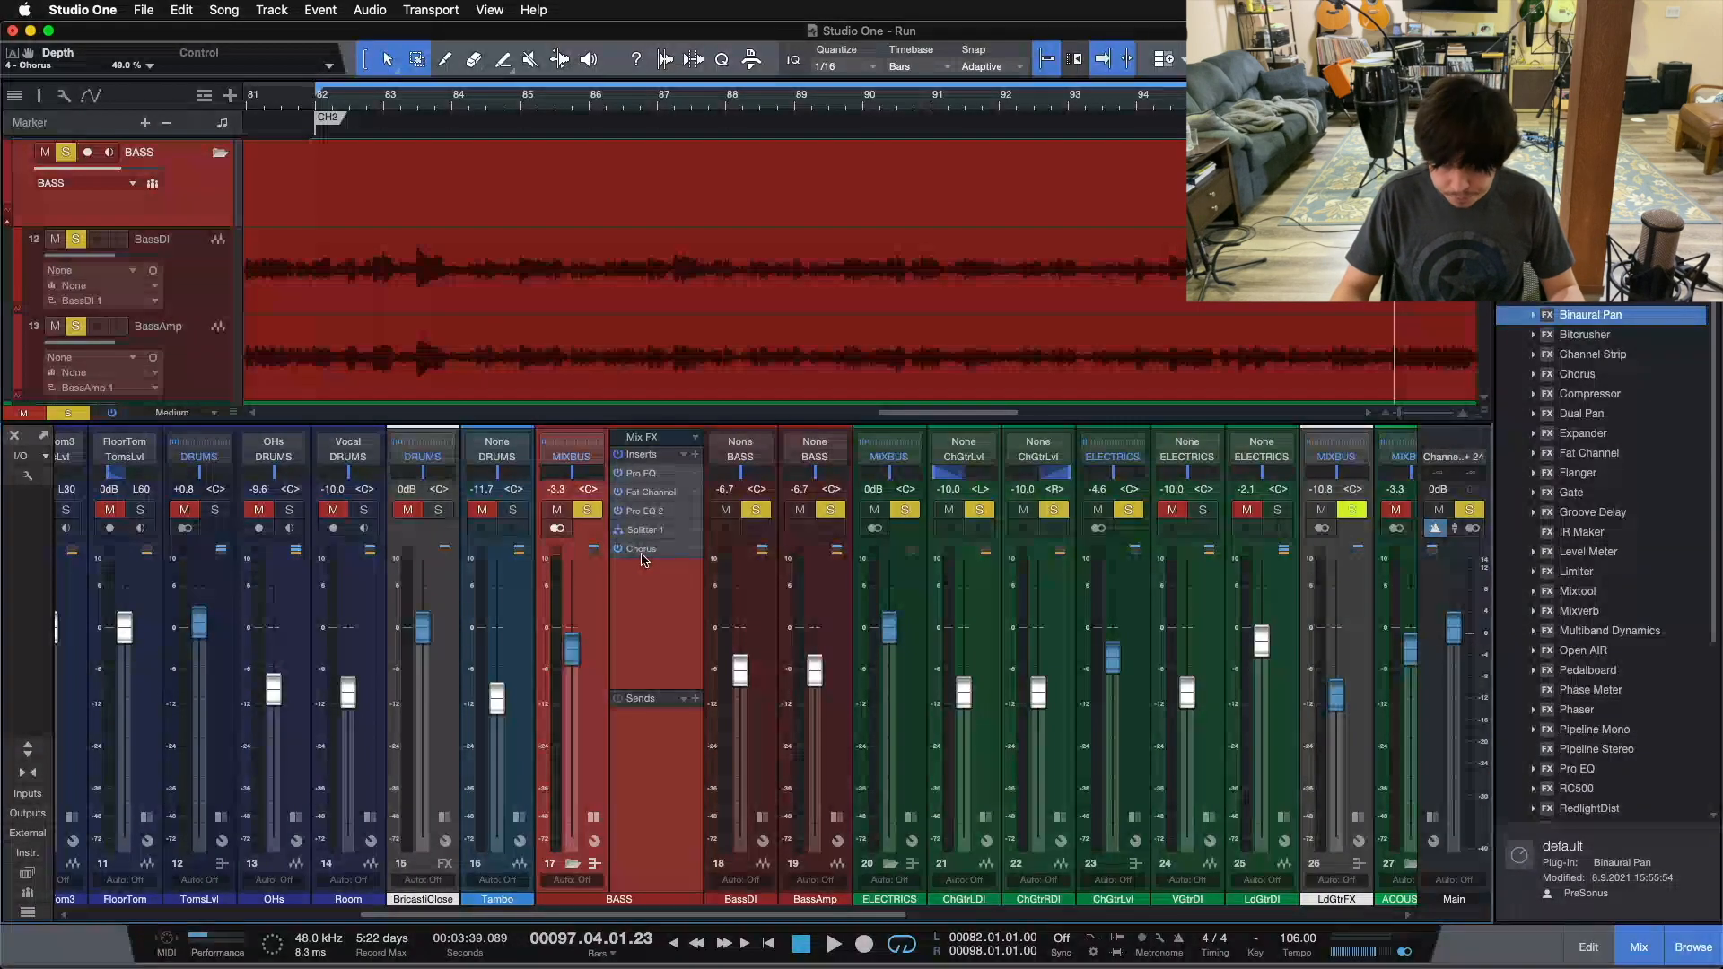
{"action": "key", "text": "space"}
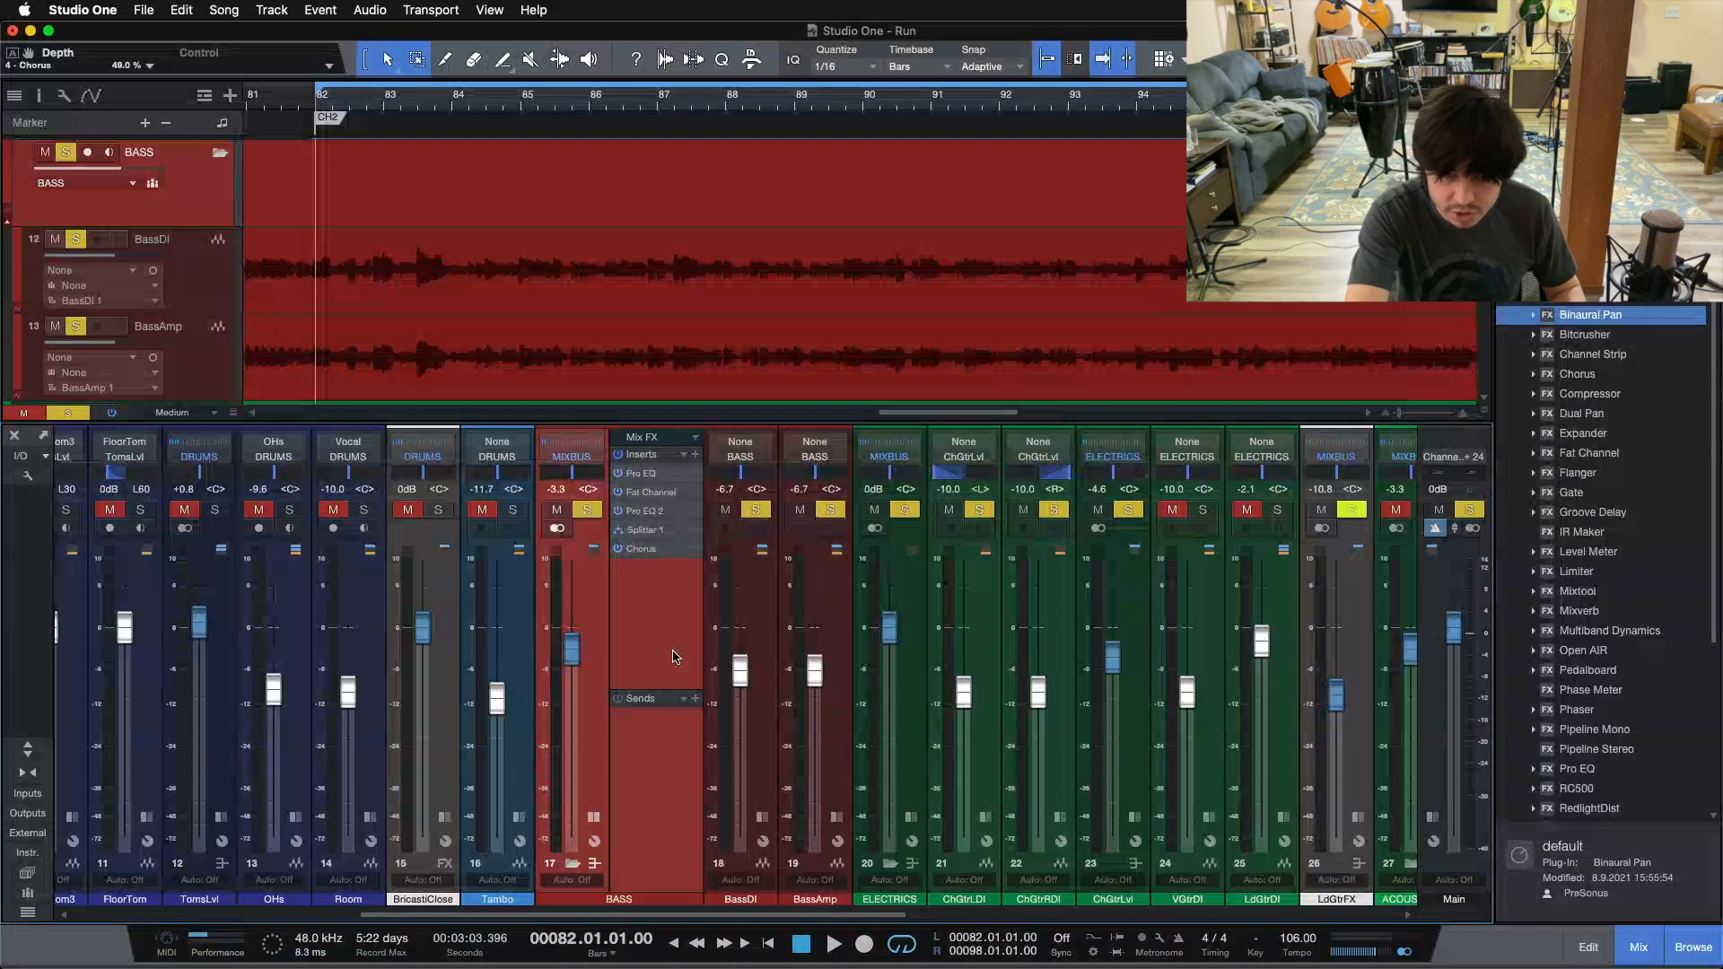
{"action": "key", "text": "space"}
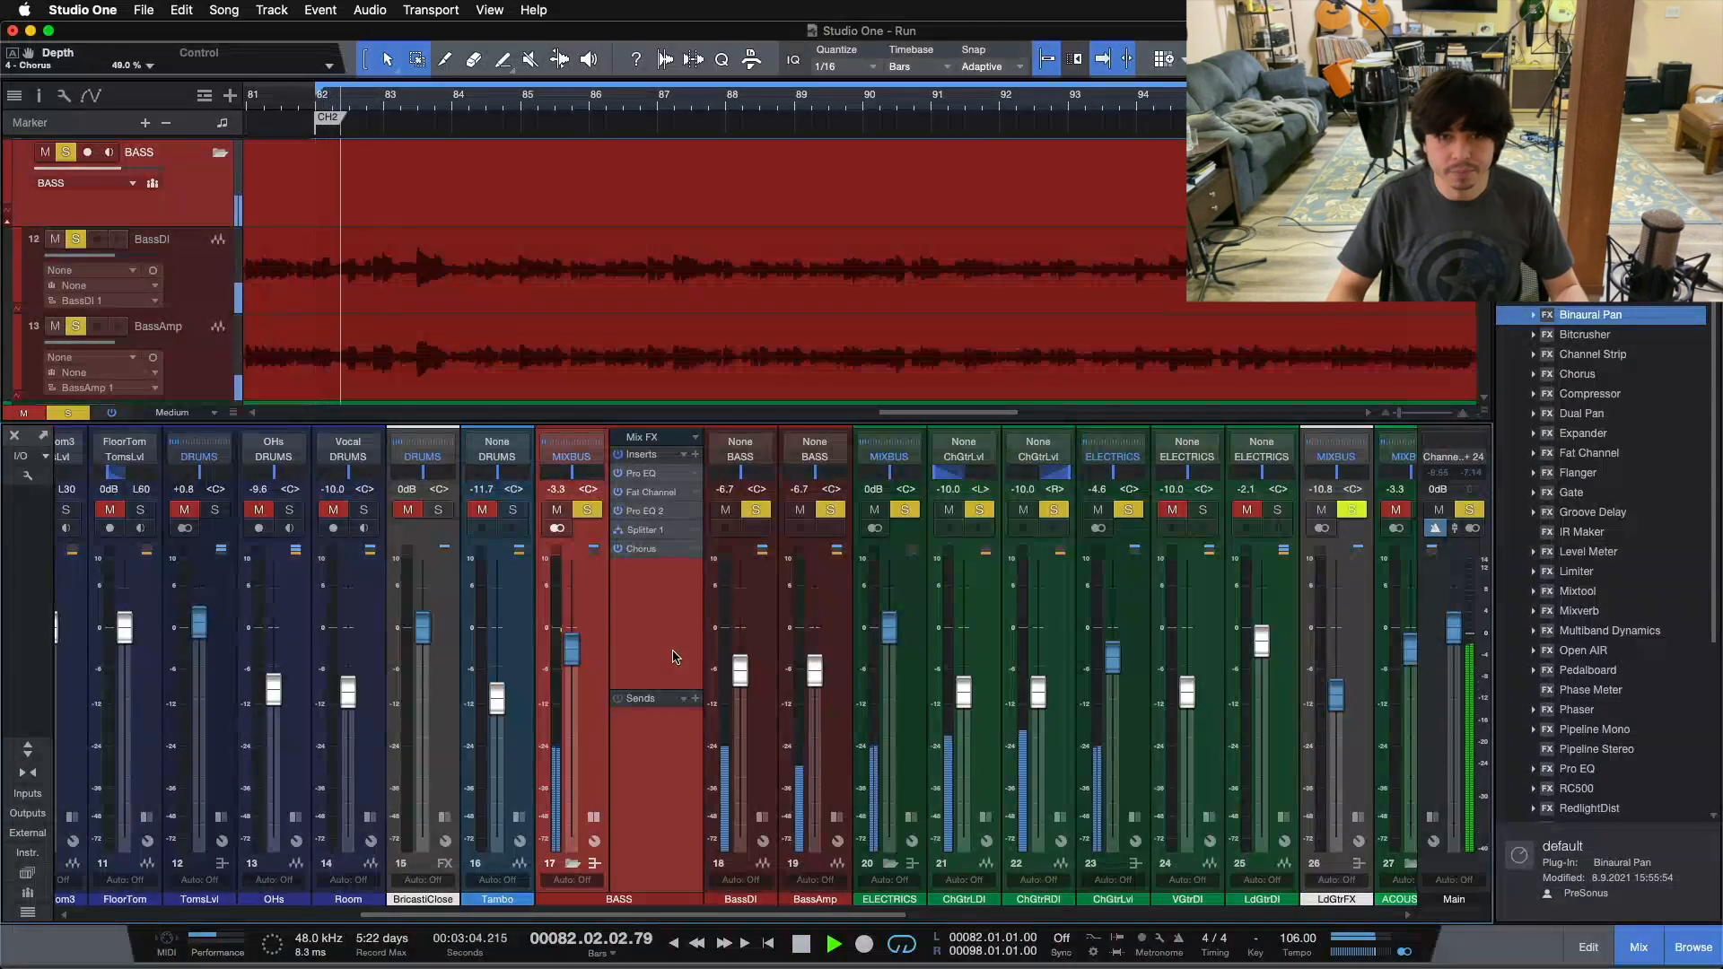
Step: Reopen the BASS Chorus editor, lower its depth, and raise it gradually to 49% while the guitars play along
{"action": "double_click", "coordinate": [645, 549]}
{"action": "left_click_drag", "start_coordinate": [963, 563], "coordinate": [904, 811]}
{"action": "left_click_drag", "start_coordinate": [952, 568], "coordinate": [965, 556]}
{"action": "scroll", "coordinate": [964, 557], "scroll_direction": "up", "scroll_amount": 4}
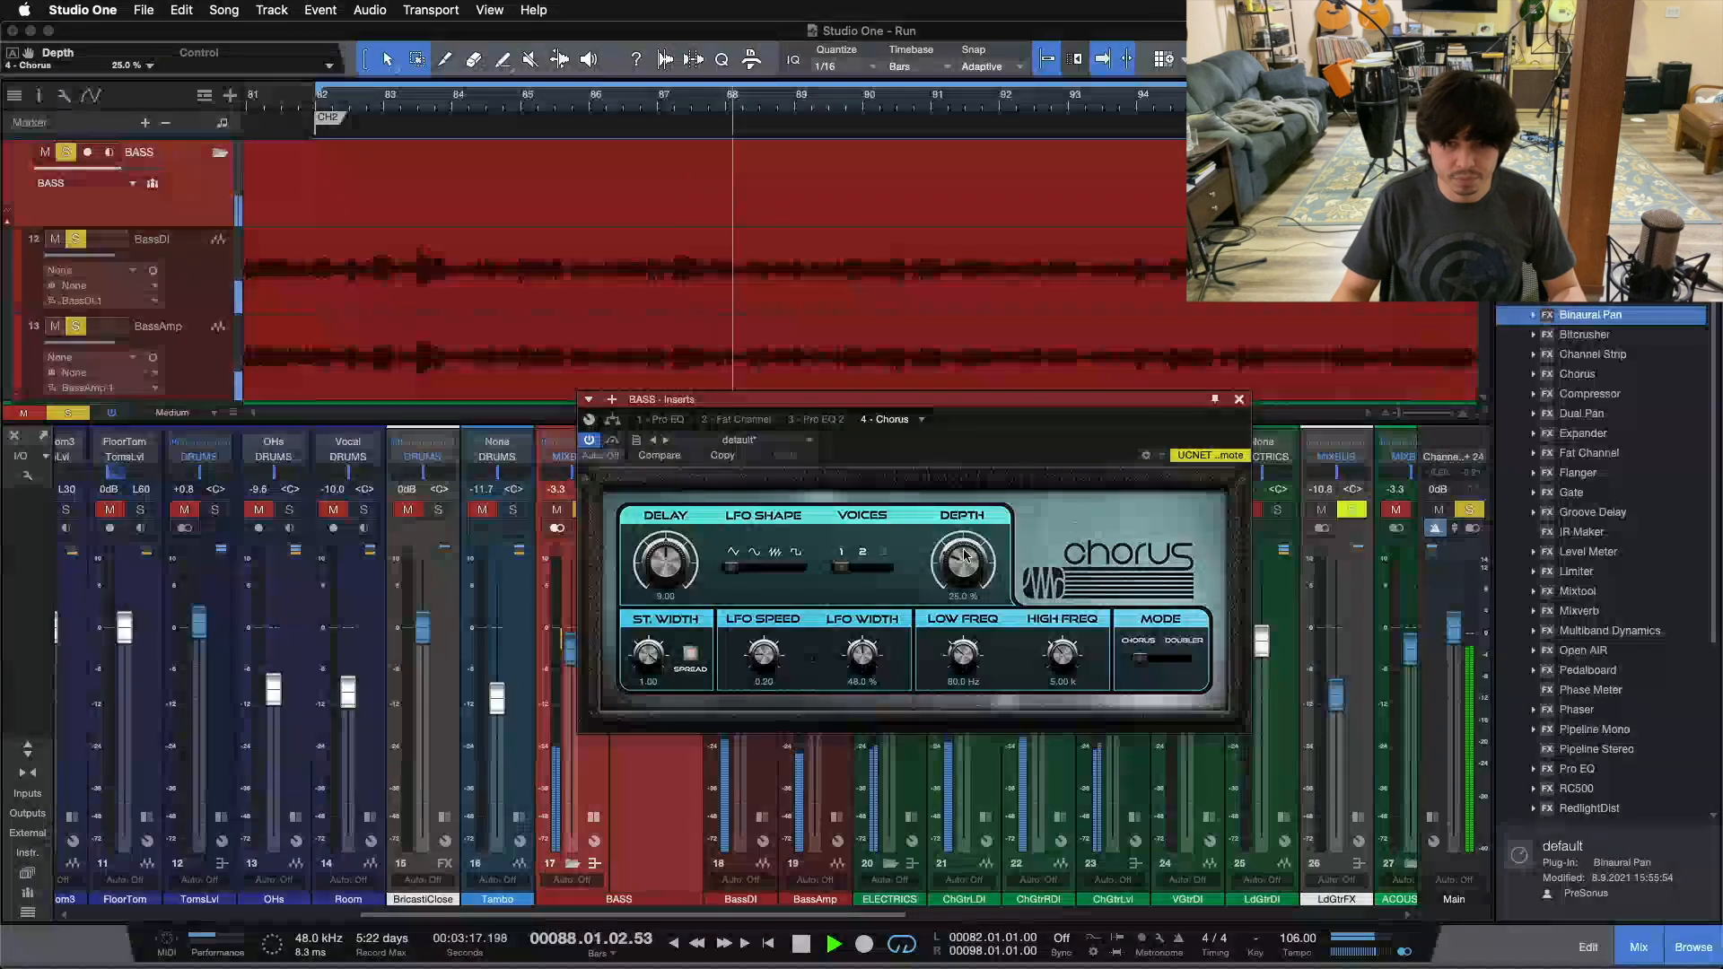
{"action": "scroll", "coordinate": [964, 557], "scroll_direction": "up", "scroll_amount": 5}
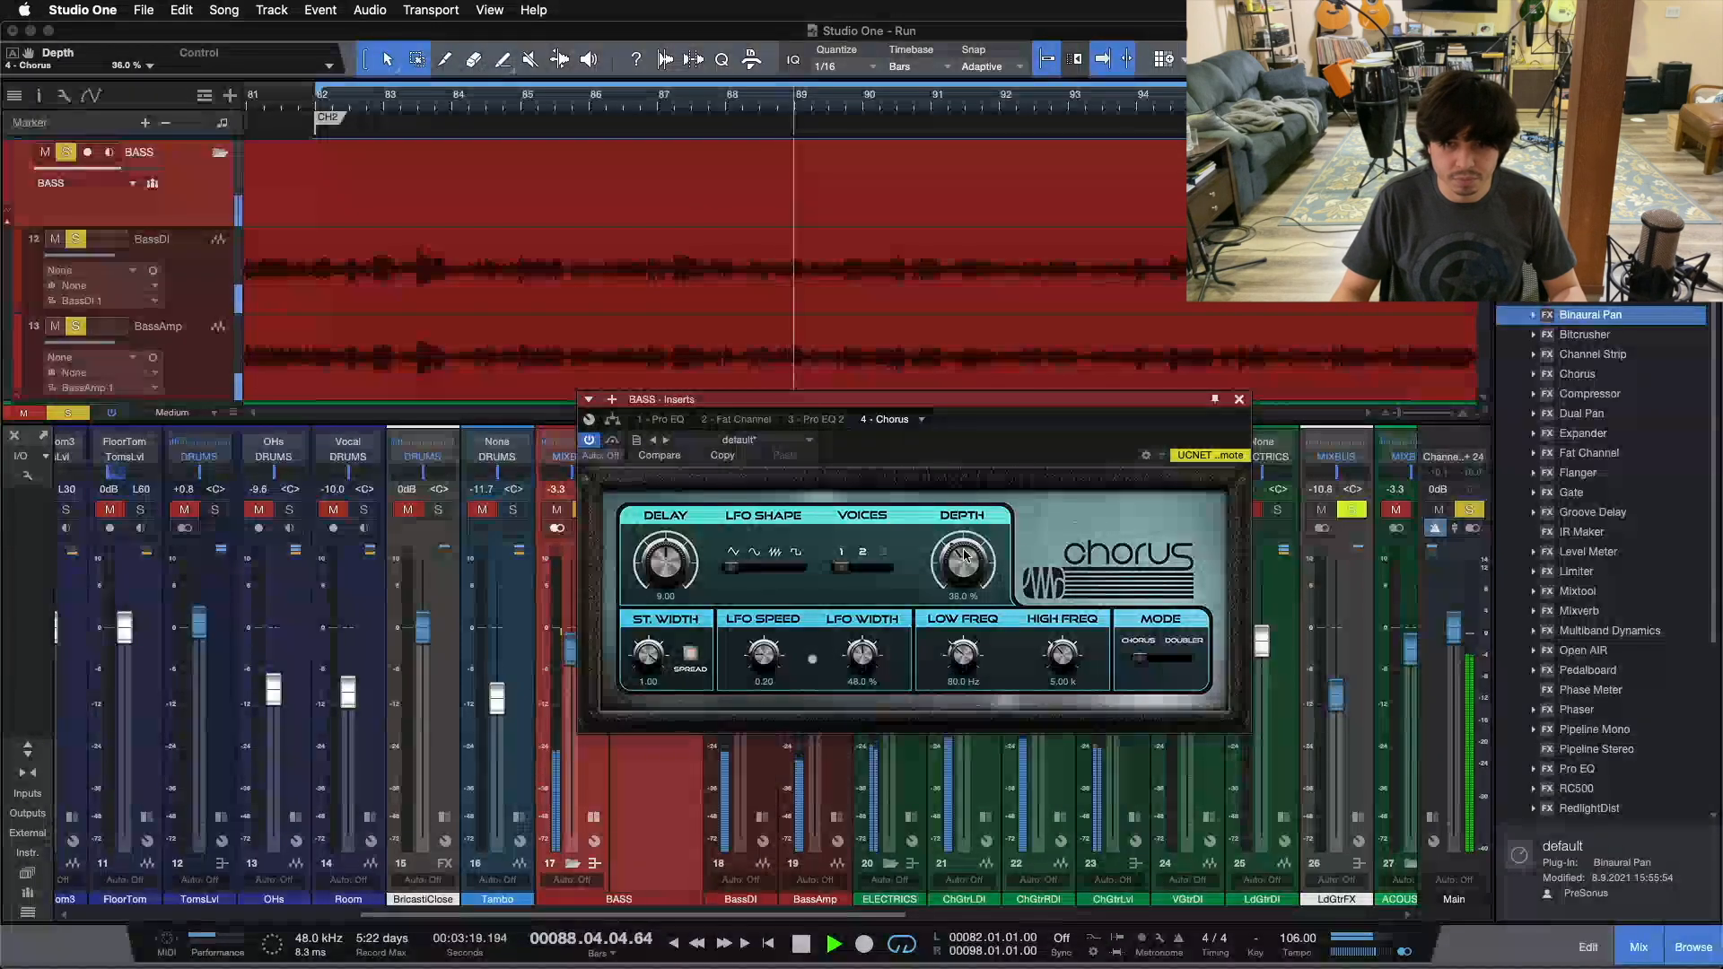
{"action": "scroll", "coordinate": [964, 556], "scroll_direction": "up", "scroll_amount": 2}
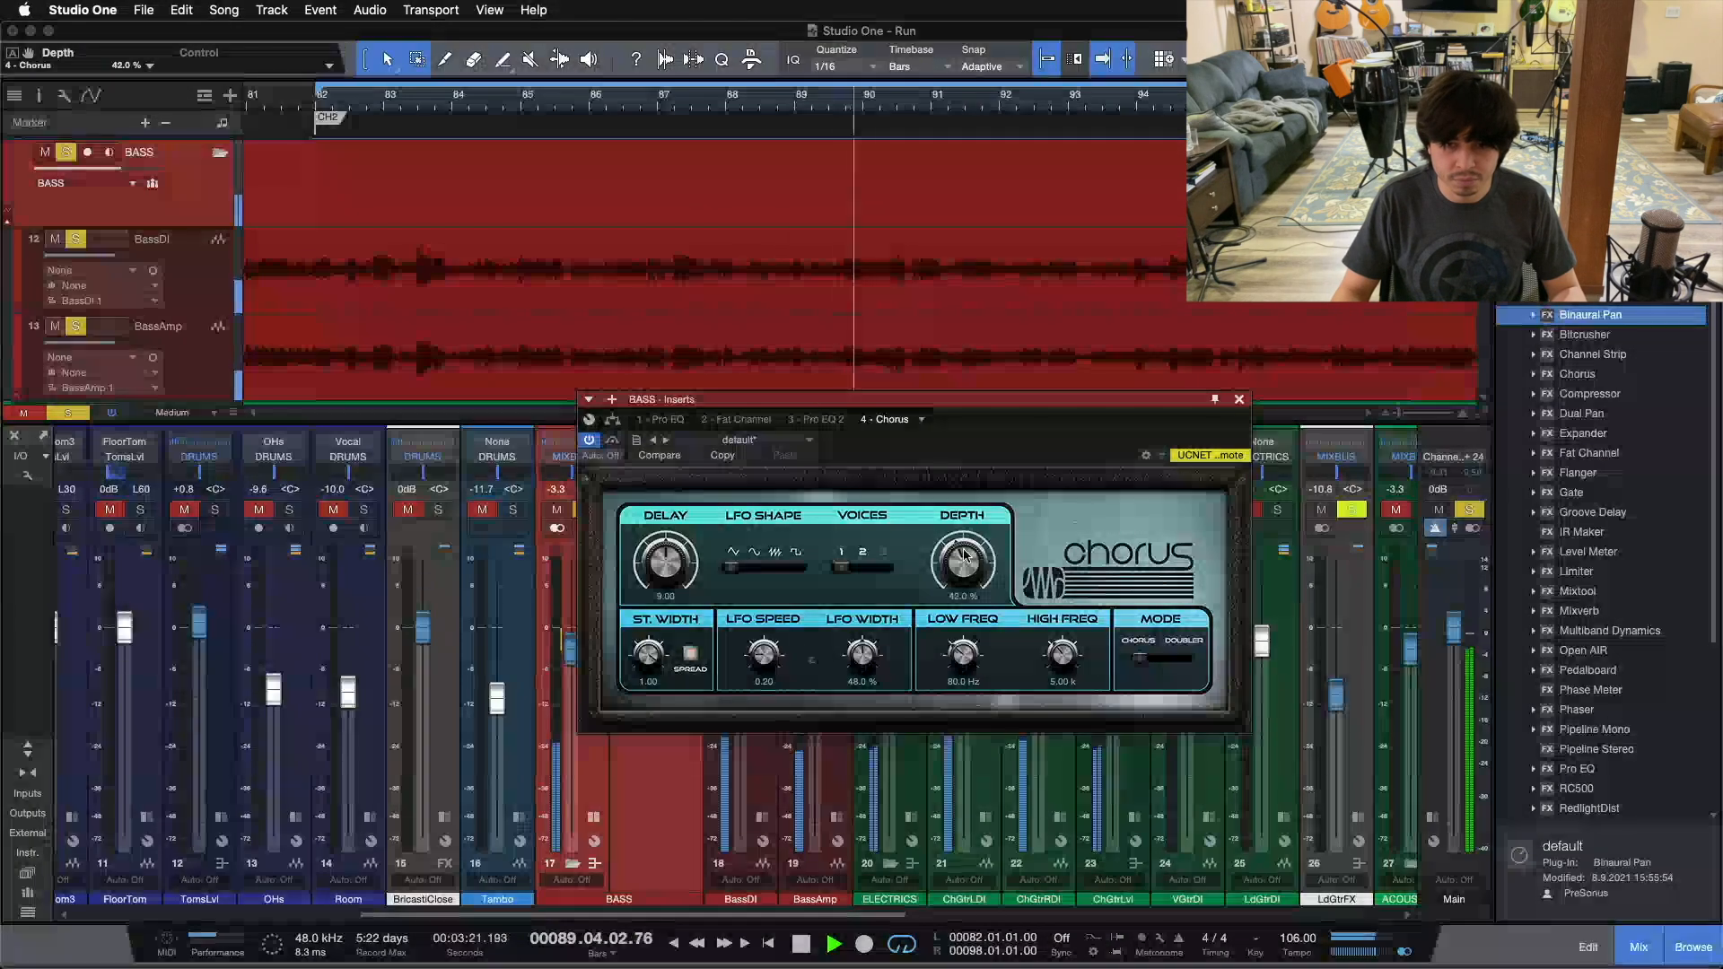
{"action": "scroll", "coordinate": [965, 555], "scroll_direction": "up", "scroll_amount": 2}
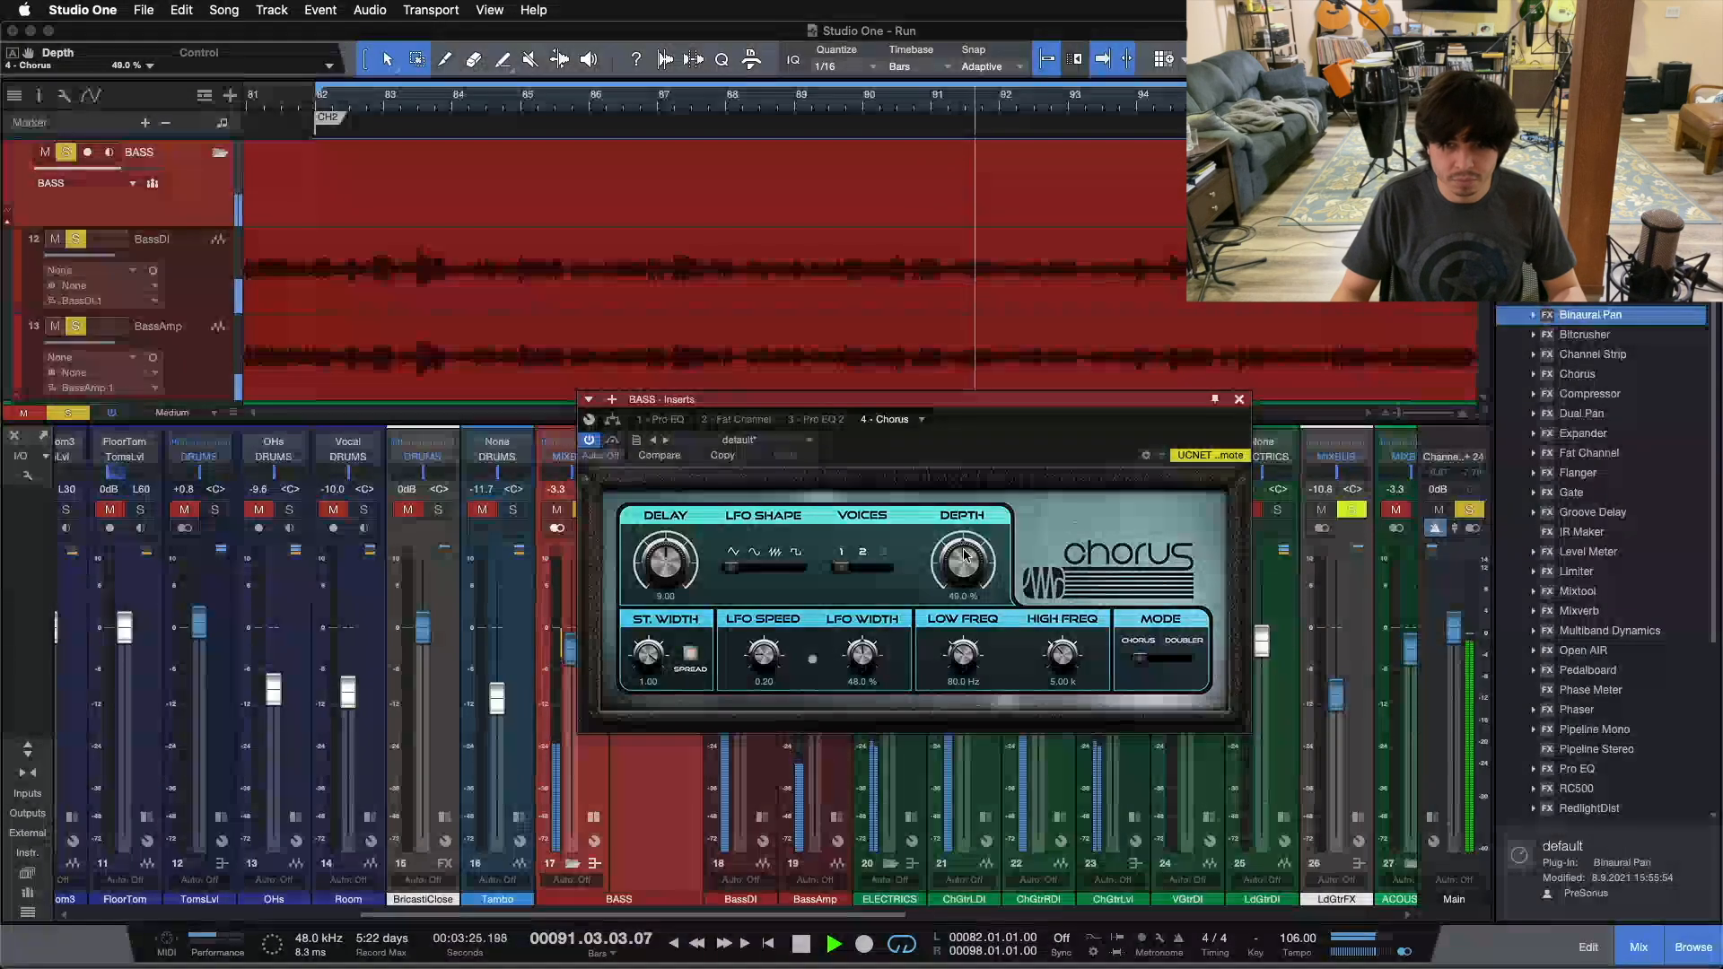
Step: Compare the bass and guitars with the Chorus bypassed and active, and stop playback
{"action": "left_click", "coordinate": [611, 443]}
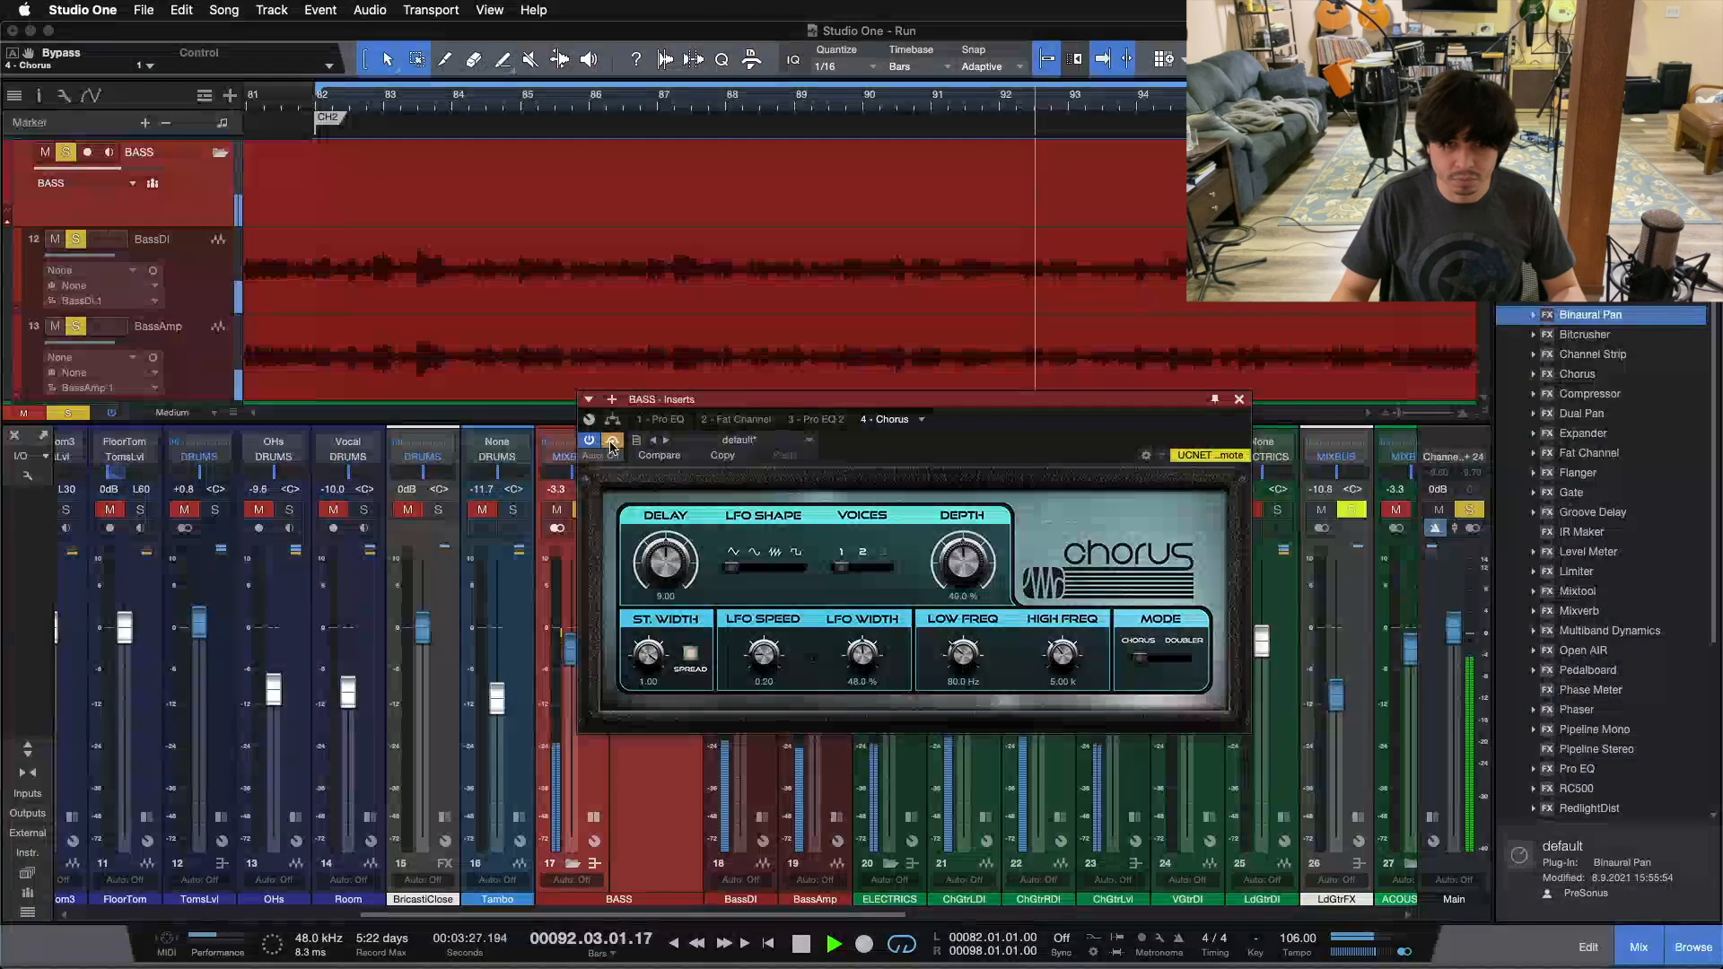
{"action": "left_click", "coordinate": [611, 443]}
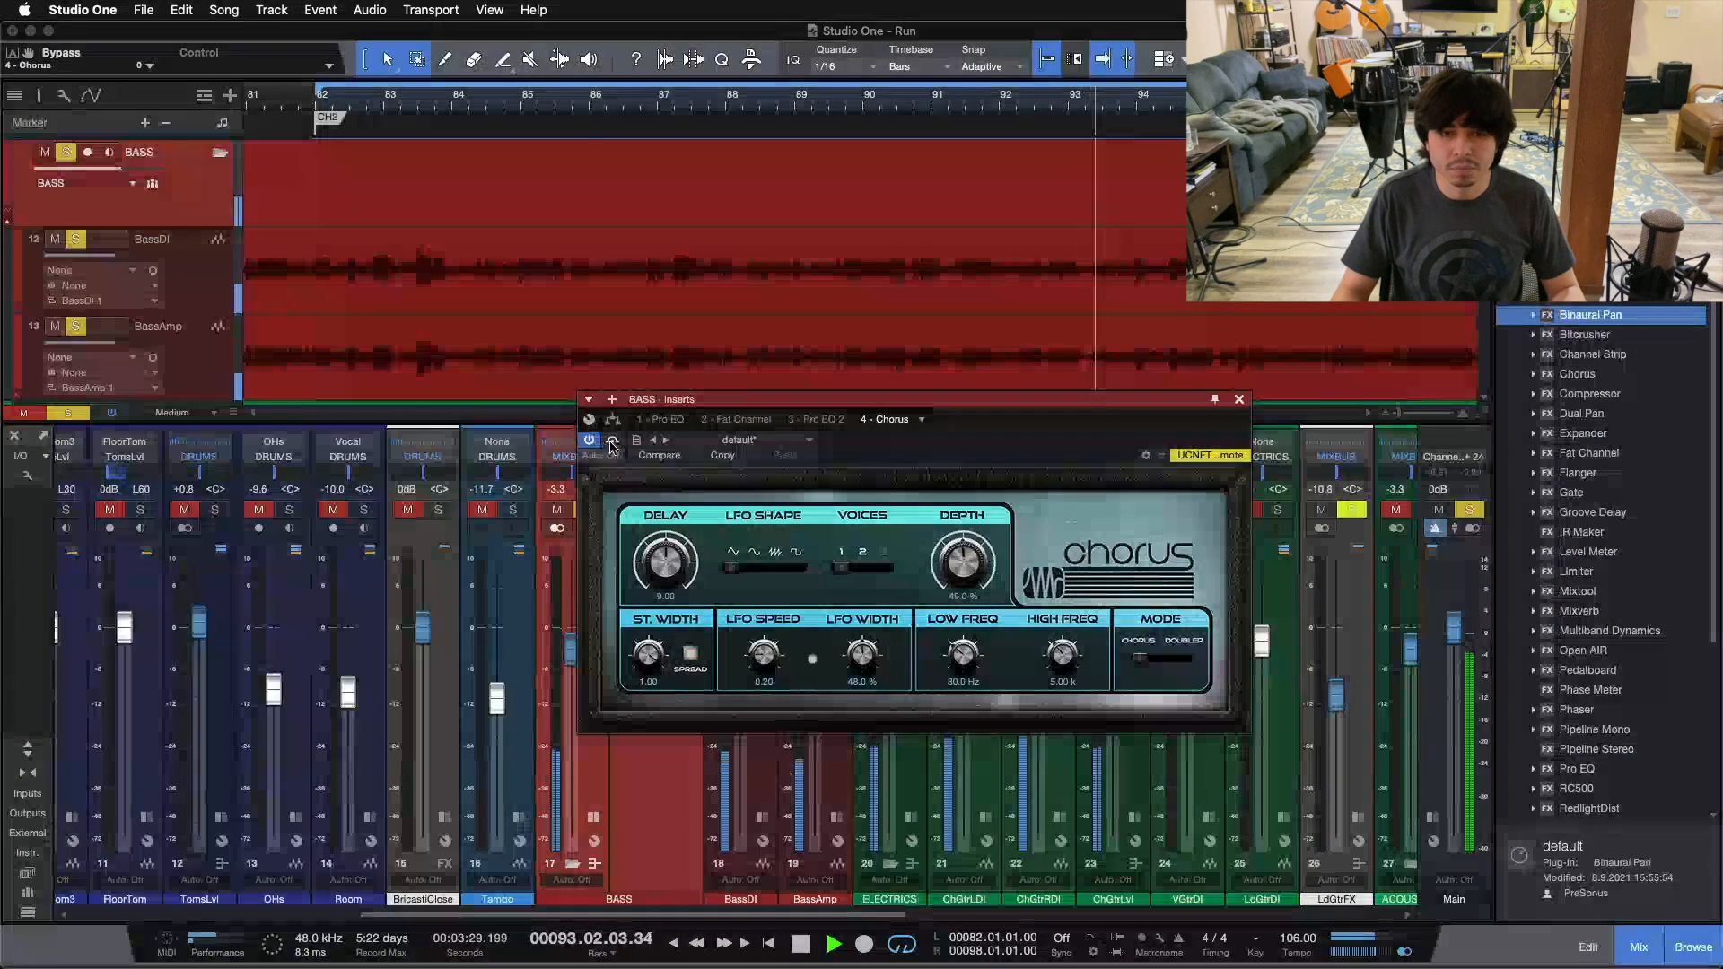
{"action": "left_click", "coordinate": [612, 442]}
{"action": "left_click", "coordinate": [612, 442]}
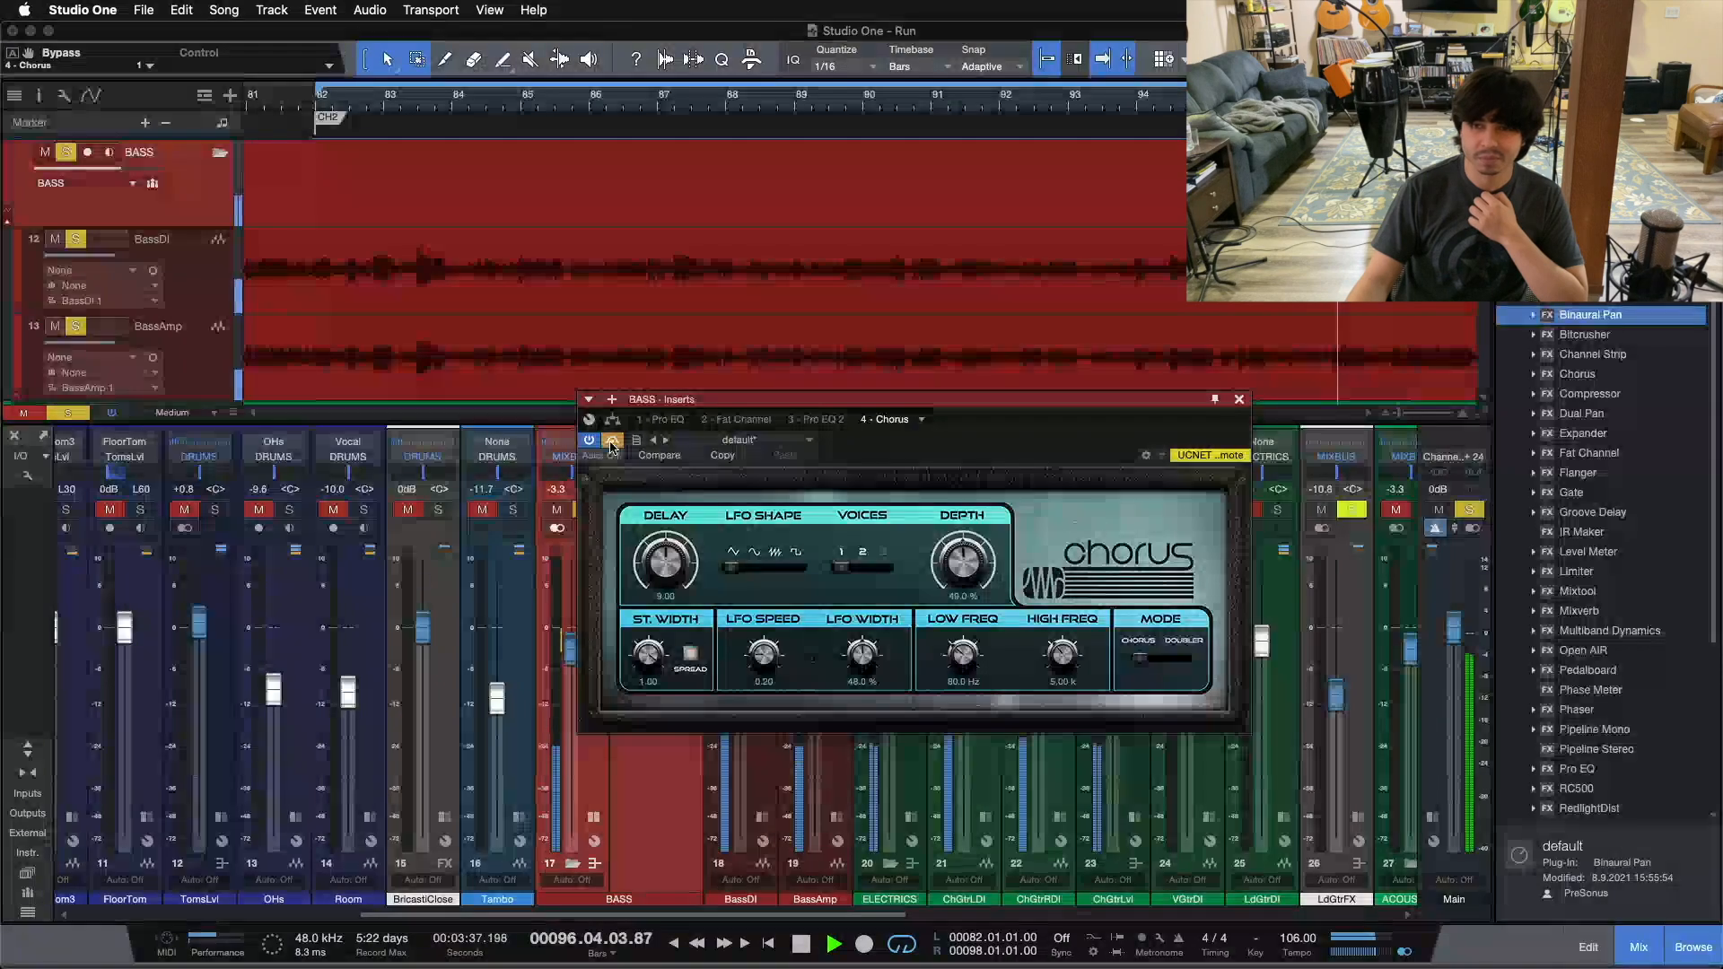
{"action": "key", "text": "space"}
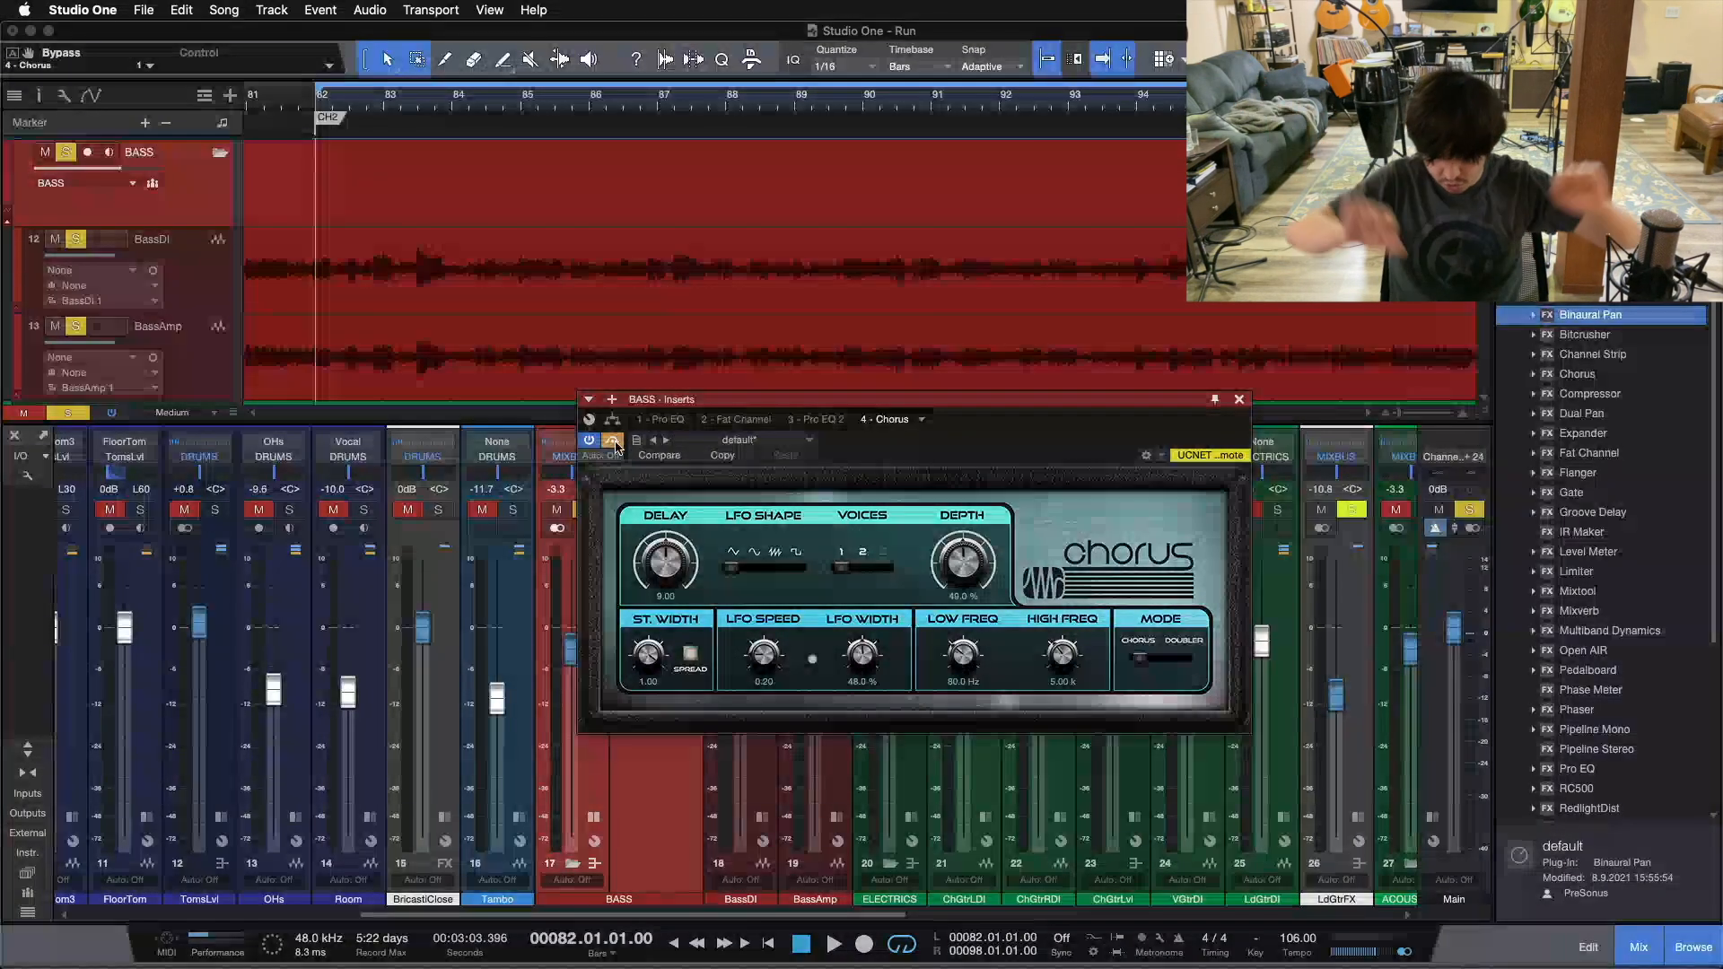
Step: Replay from bar 82, take the Chorus out of bypass, and move its window clear of the BASS insert list
{"action": "key", "text": "space"}
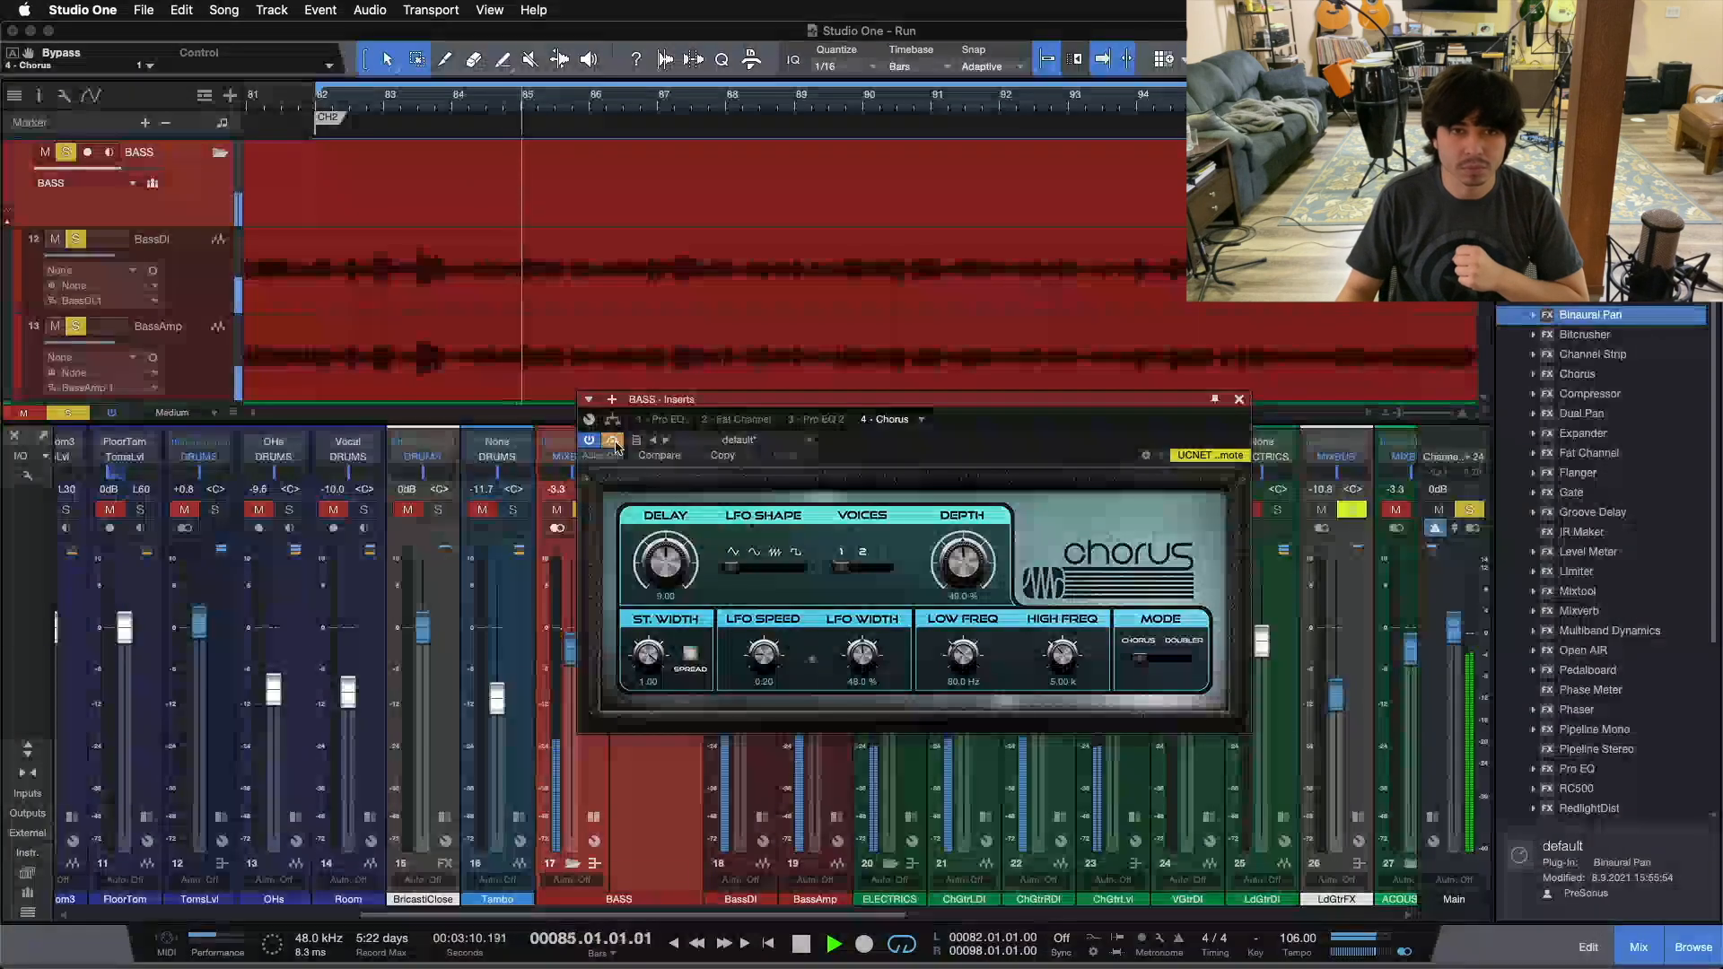
{"action": "left_click", "coordinate": [614, 443]}
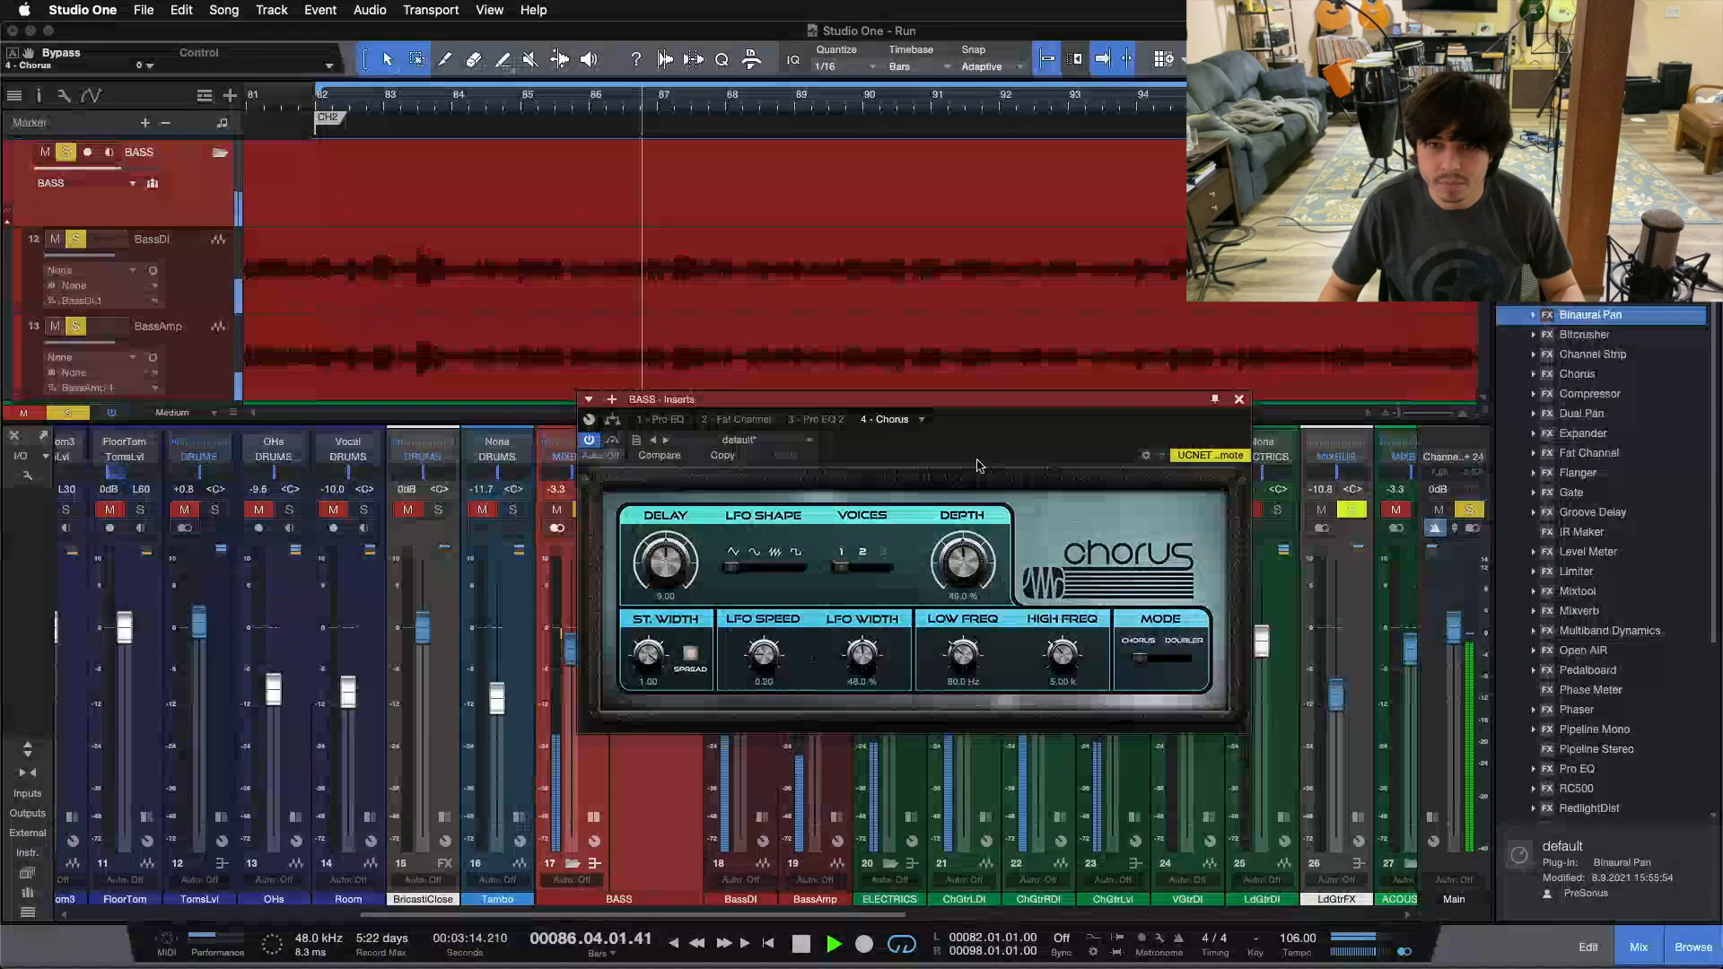
{"action": "left_click_drag", "start_coordinate": [1012, 441], "coordinate": [1140, 578]}
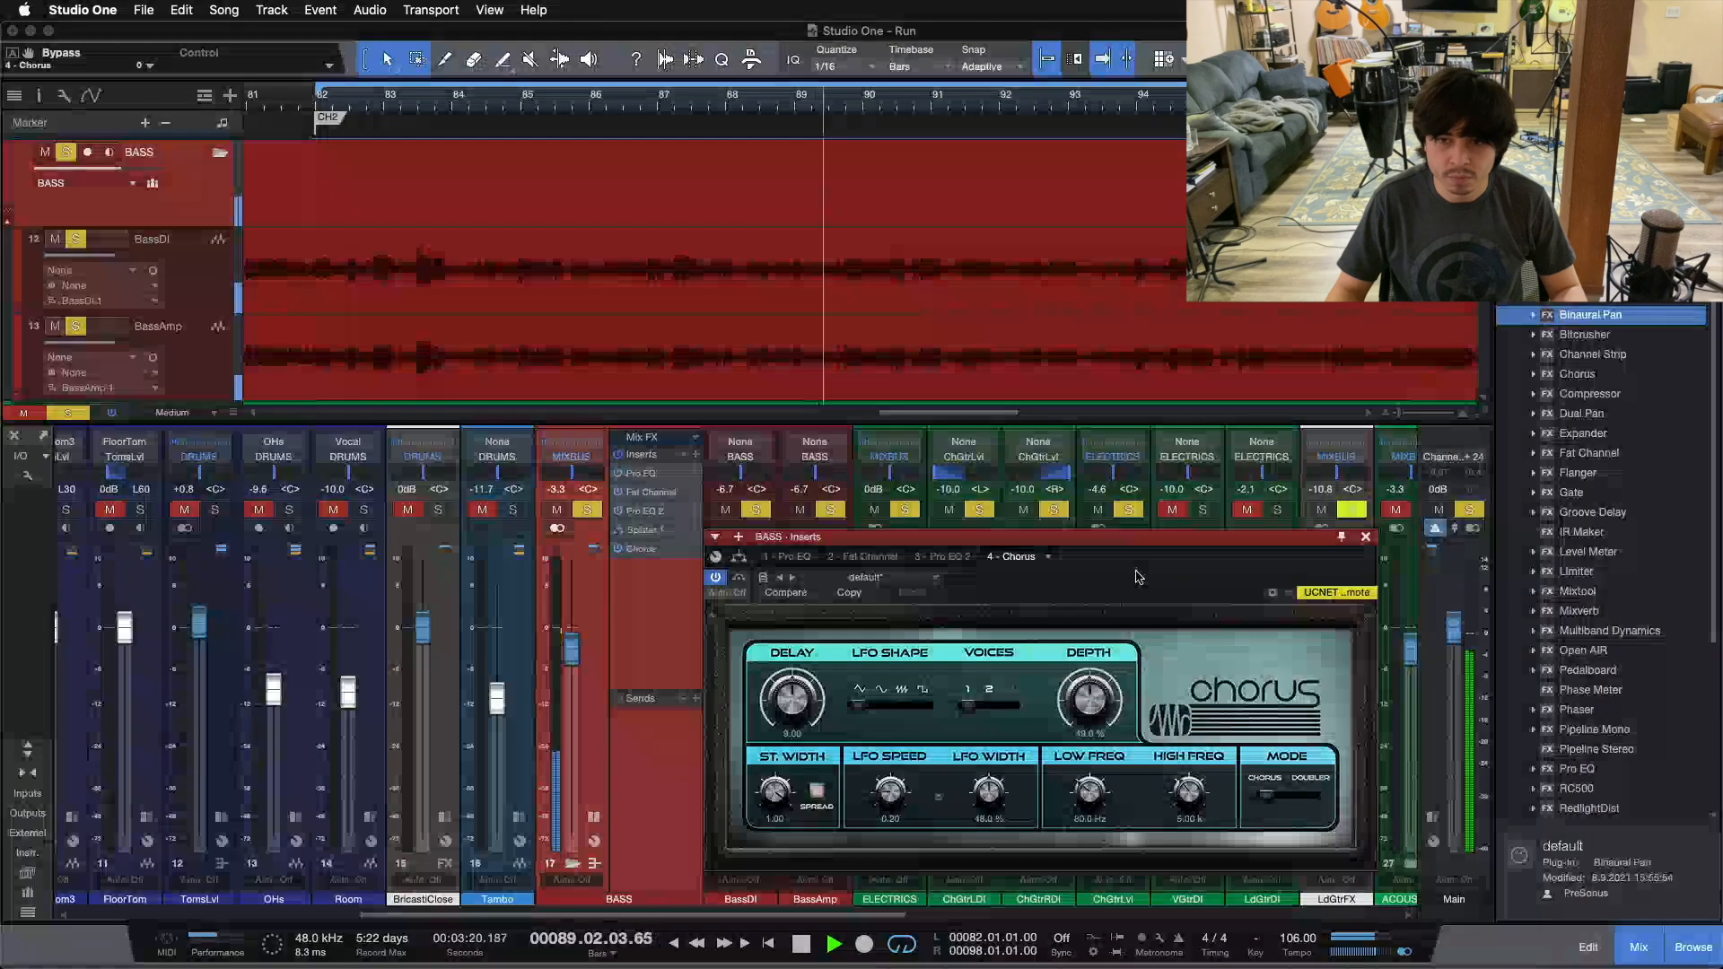
{"action": "left_click_drag", "start_coordinate": [1139, 577], "coordinate": [1135, 570]}
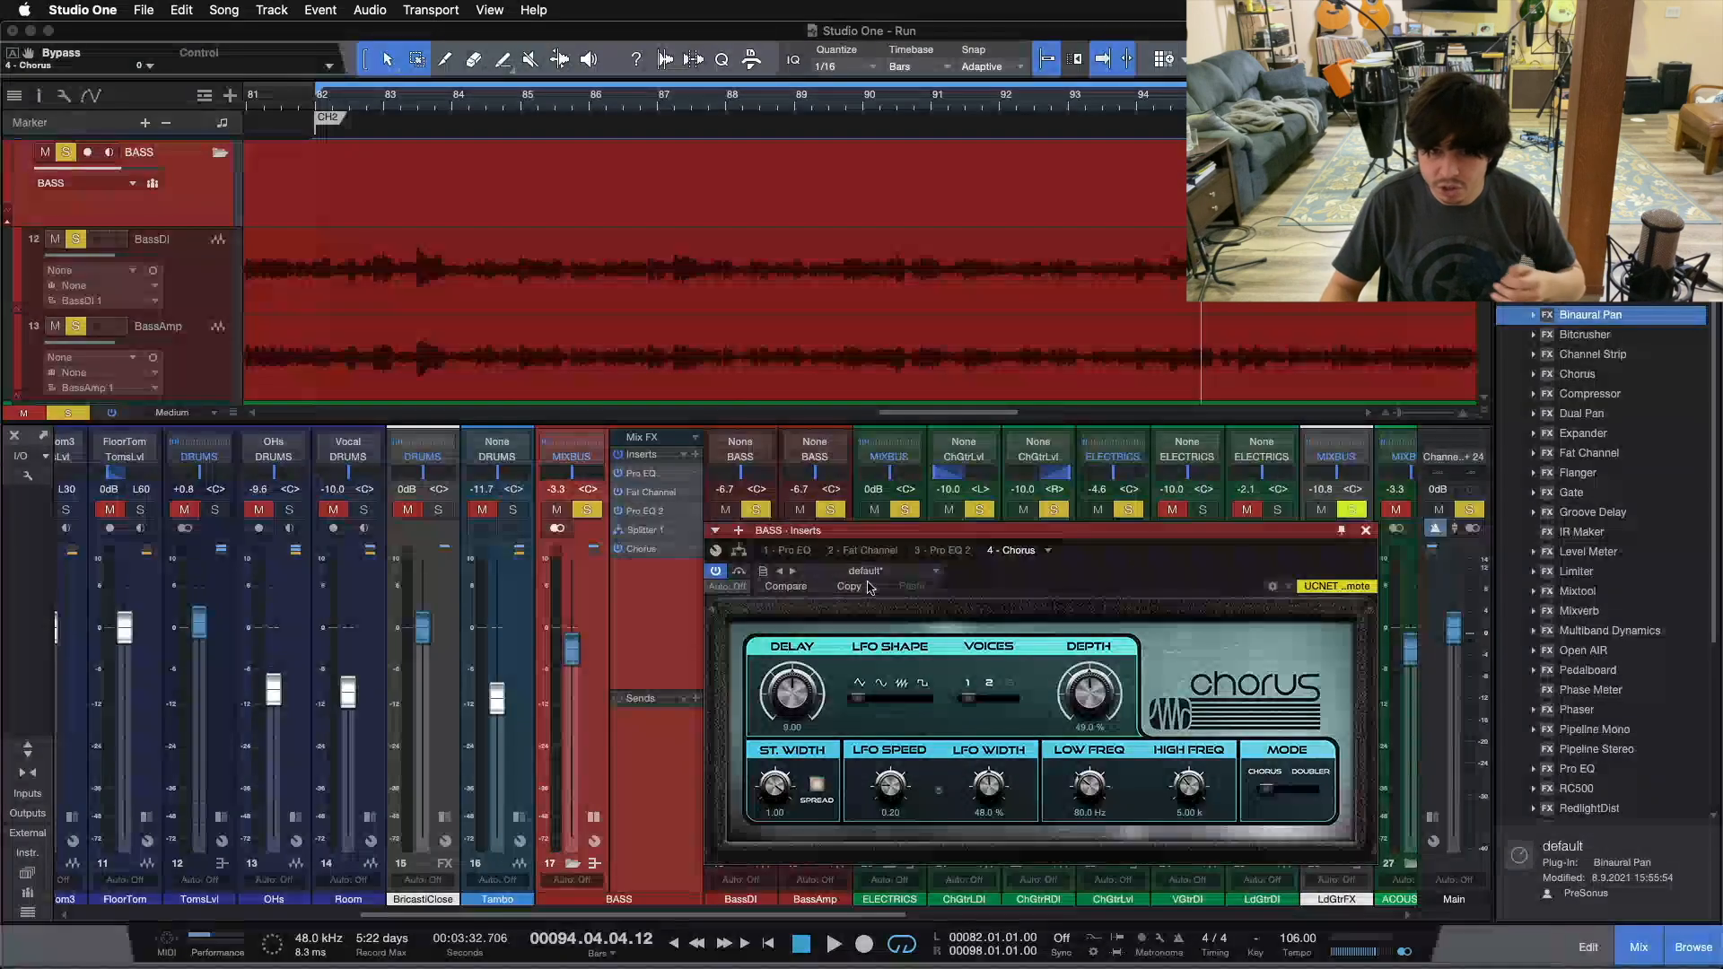
Step: Review Splitter 1's frequency split and branches in the BASS insert routing, and return to the Chorus editor
{"action": "left_click", "coordinate": [743, 549]}
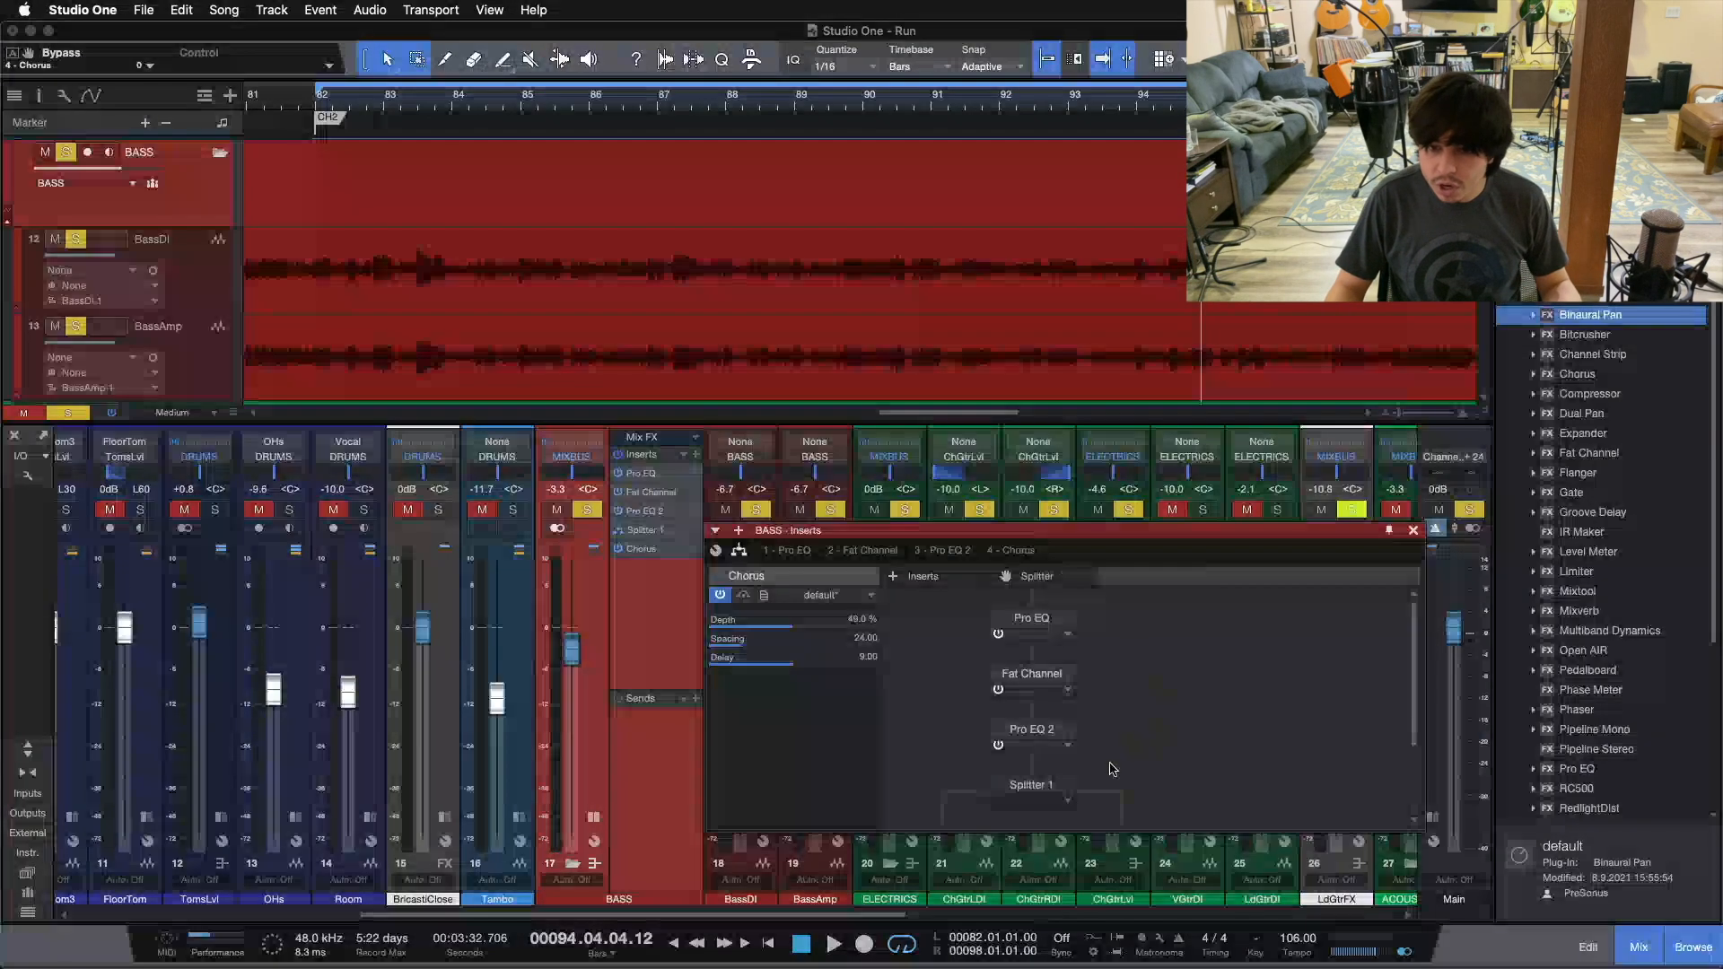
{"action": "left_click", "coordinate": [1019, 678]}
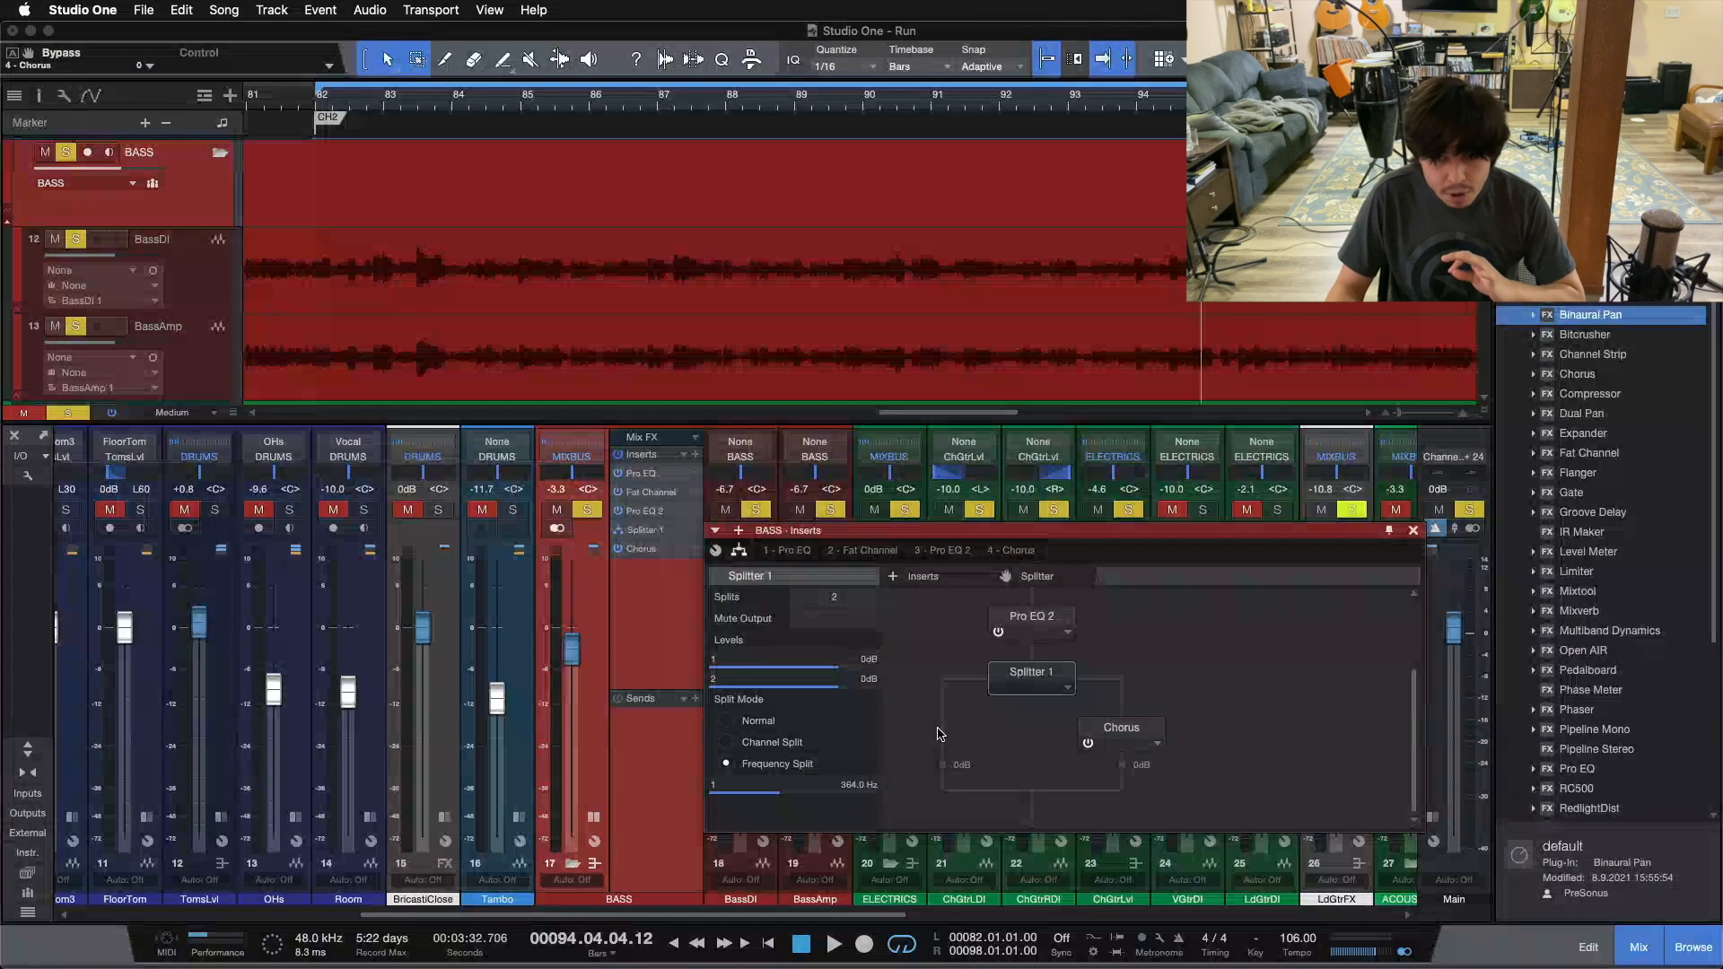
{"action": "double_click", "coordinate": [1097, 736]}
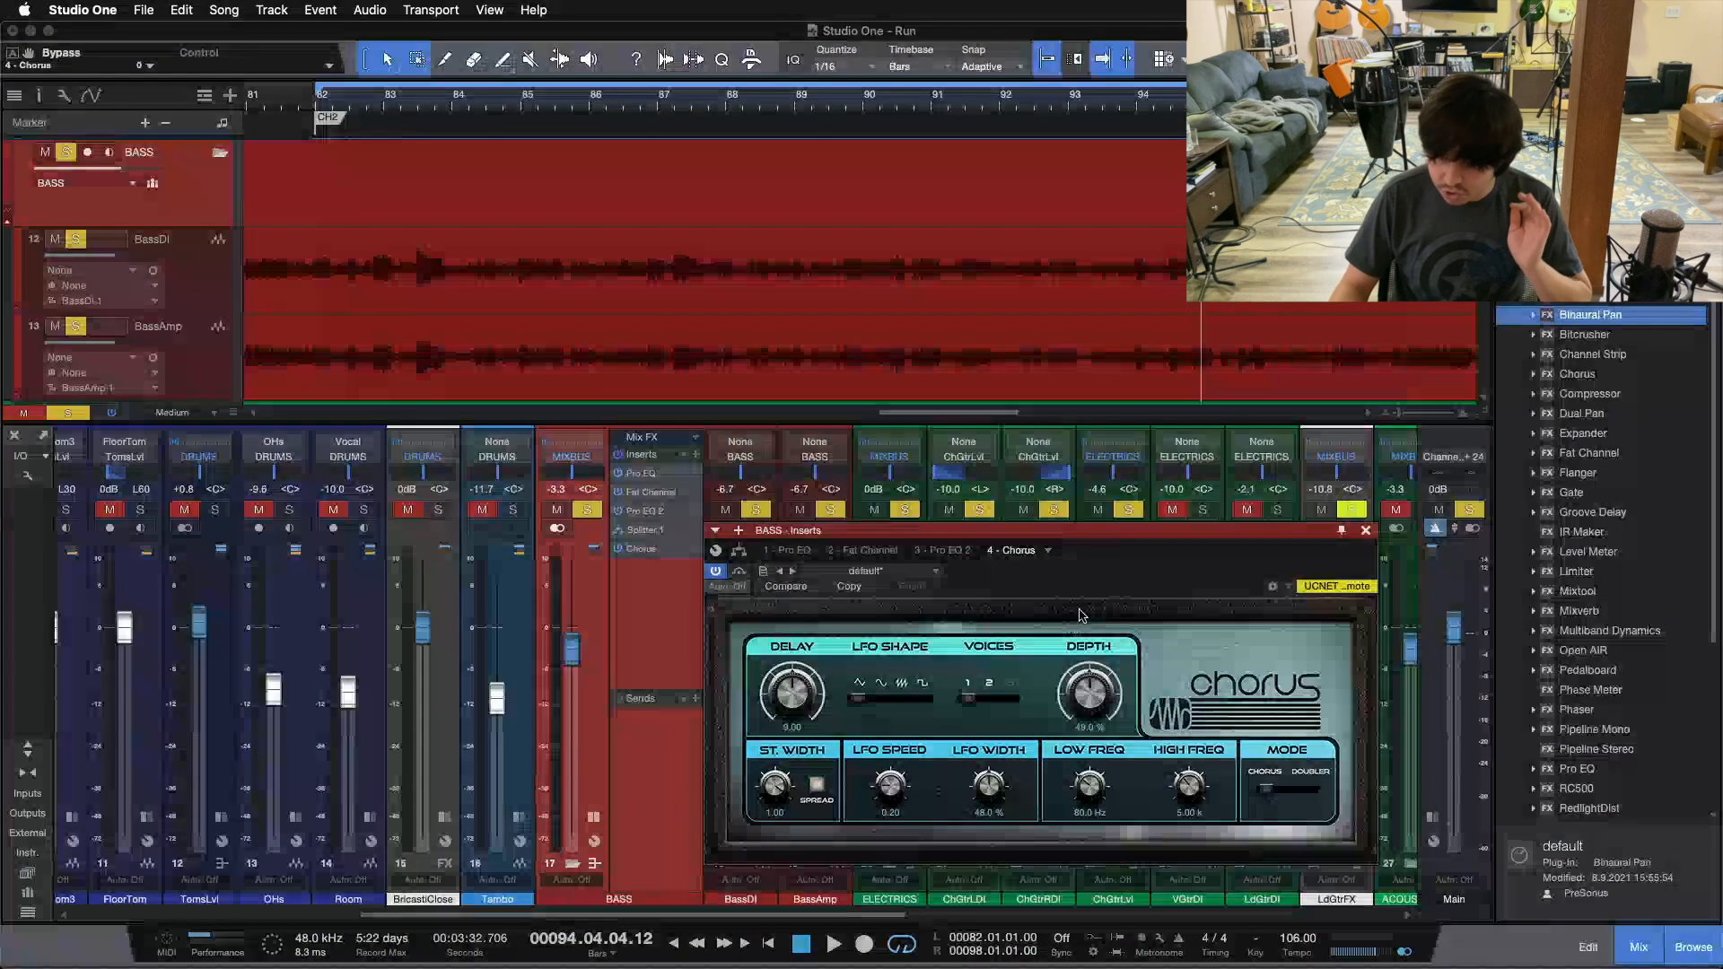